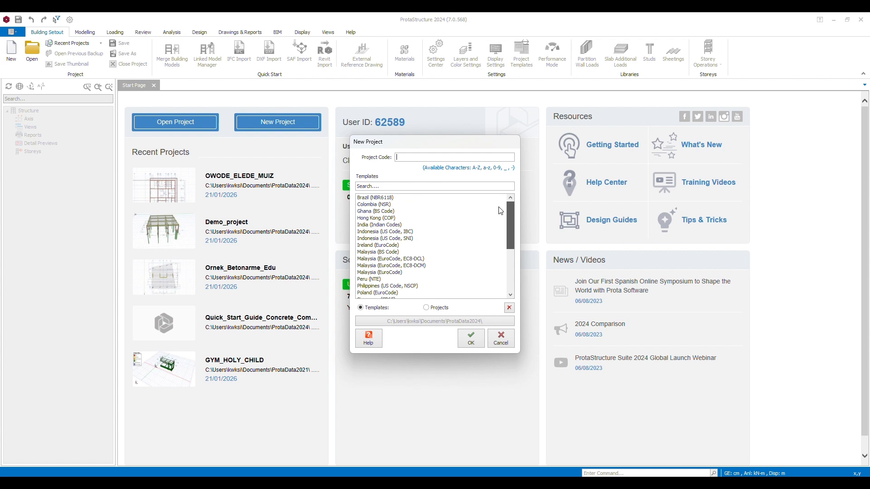
Choose the United Kingdom (BS Code) template for the new project
{"action": "left_click_drag", "start_coordinate": [508, 226], "coordinate": [509, 273]}
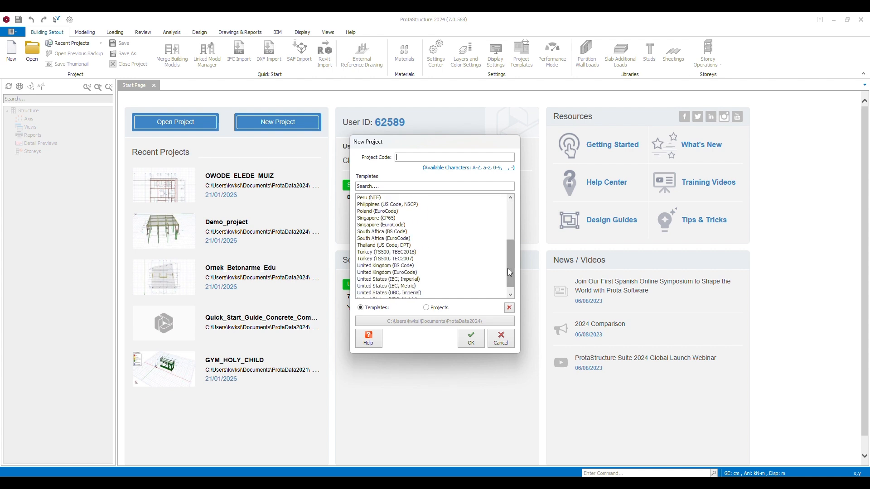
{"action": "left_click", "coordinate": [405, 261]}
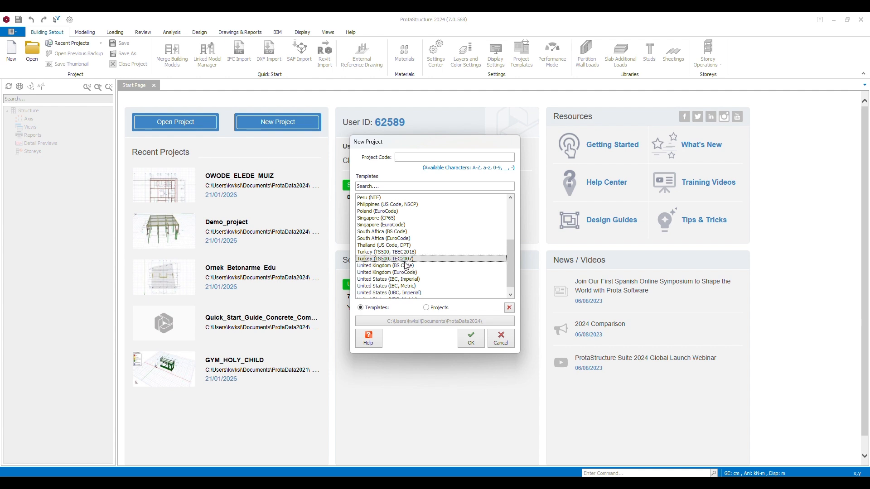
{"action": "left_click", "coordinate": [407, 266]}
{"action": "left_click", "coordinate": [473, 345]}
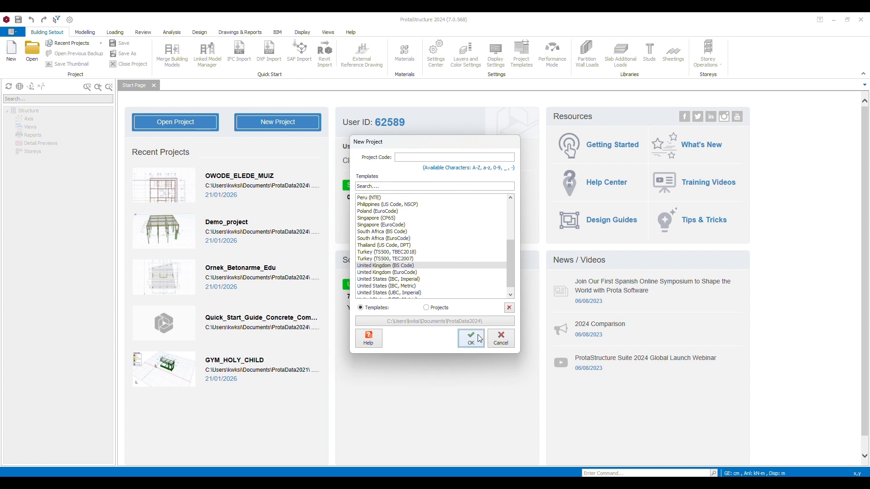
{"action": "left_click", "coordinate": [472, 339]}
{"action": "key", "text": "Return"}
Enter YOUTUBE_PROJECT as the project code and create the project
{"action": "left_click", "coordinate": [426, 157]}
{"action": "type", "text": "Youtube_PROJEC"}
{"action": "key", "text": "BackSpace"}
{"action": "key", "text": "BackSpace"}
{"action": "key", "text": "BackSpace"}
{"action": "key", "text": "BackSpace"}
{"action": "key", "text": "BackSpace"}
{"action": "key", "text": "BackSpace"}
{"action": "key", "text": "BackSpace"}
{"action": "key", "text": "BackSpace"}
{"action": "key", "text": "BackSpace"}
{"action": "key", "text": "BackSpace"}
{"action": "key", "text": "BackSpace"}
{"action": "key", "text": "BackSpace"}
{"action": "key", "text": "BackSpace"}
{"action": "key", "text": "BackSpace"}
{"action": "type", "text": "YOUTUBE_PROJEC"}
{"action": "left_click", "coordinate": [382, 30]}
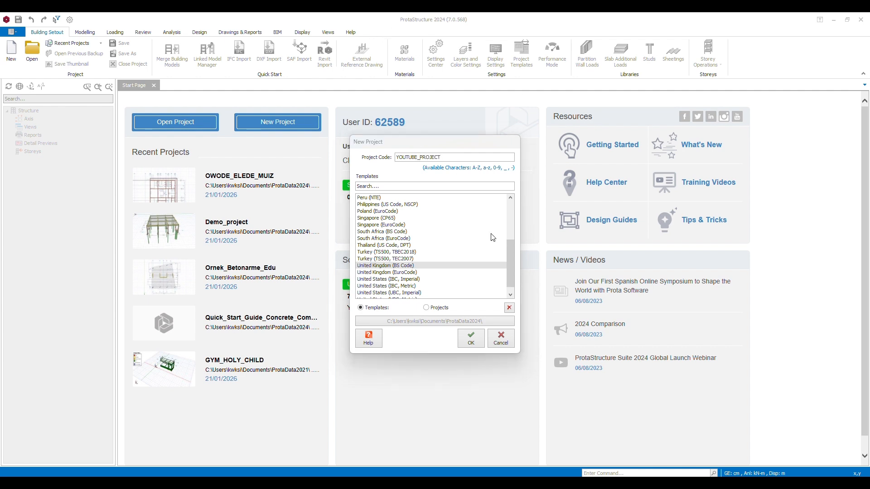
{"action": "left_click", "coordinate": [470, 341]}
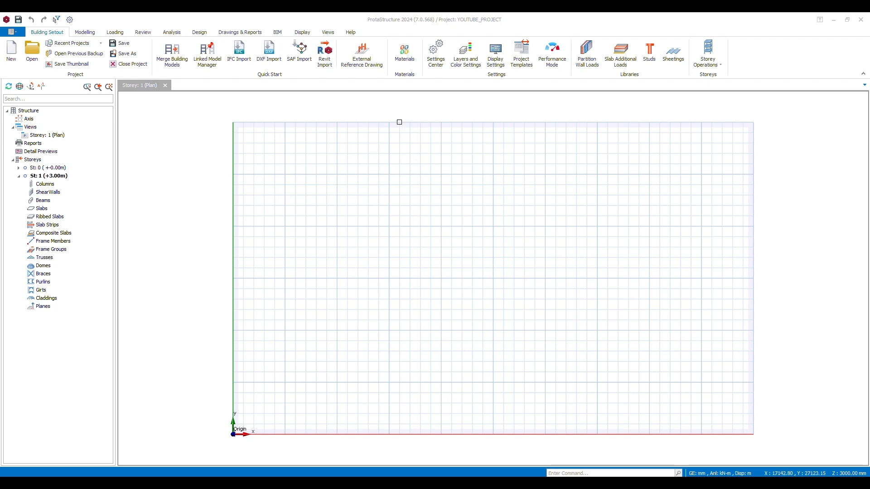
{"action": "left_click_drag", "start_coordinate": [379, 243], "coordinate": [315, 238]}
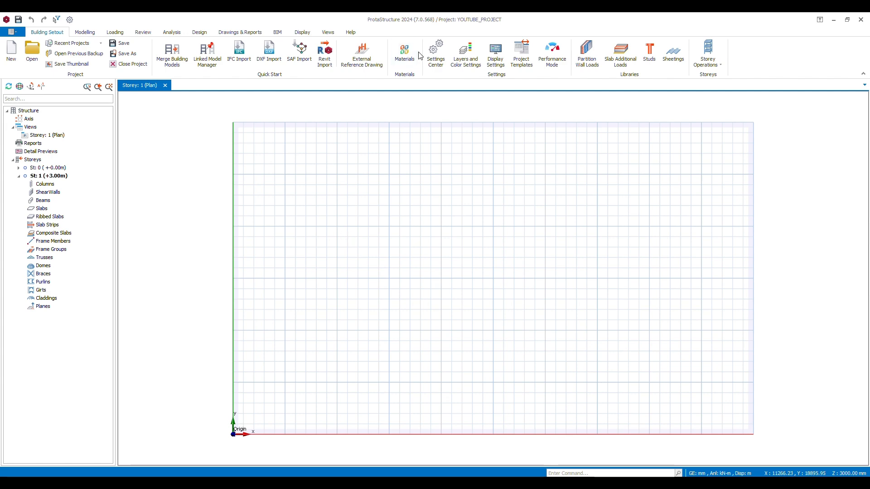
{"action": "scroll", "coordinate": [392, 193], "scroll_direction": "up", "scroll_amount": 5}
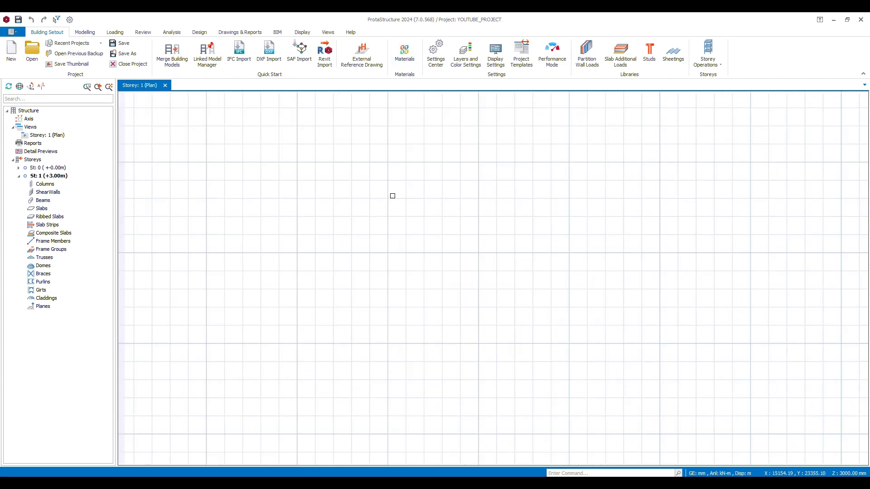
{"action": "middle_click_drag", "start_coordinate": [392, 196], "coordinate": [322, 203]}
{"action": "scroll", "coordinate": [343, 162], "scroll_direction": "down", "scroll_amount": 8}
{"action": "scroll", "coordinate": [317, 213], "scroll_direction": "up", "scroll_amount": 5}
{"action": "scroll", "coordinate": [318, 213], "scroll_direction": "down", "scroll_amount": 2}
{"action": "scroll", "coordinate": [319, 196], "scroll_direction": "down", "scroll_amount": 2}
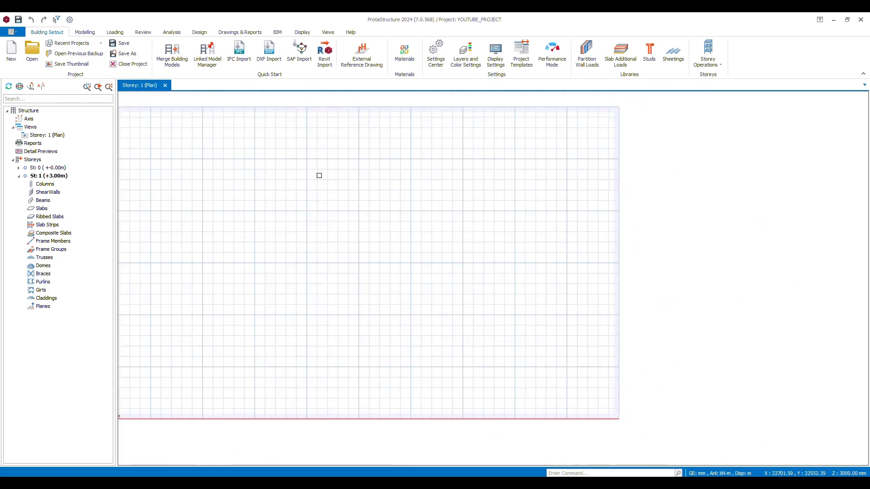
Bring up the modelling commands and look through the available steel frame member types
{"action": "left_click", "coordinate": [86, 32]}
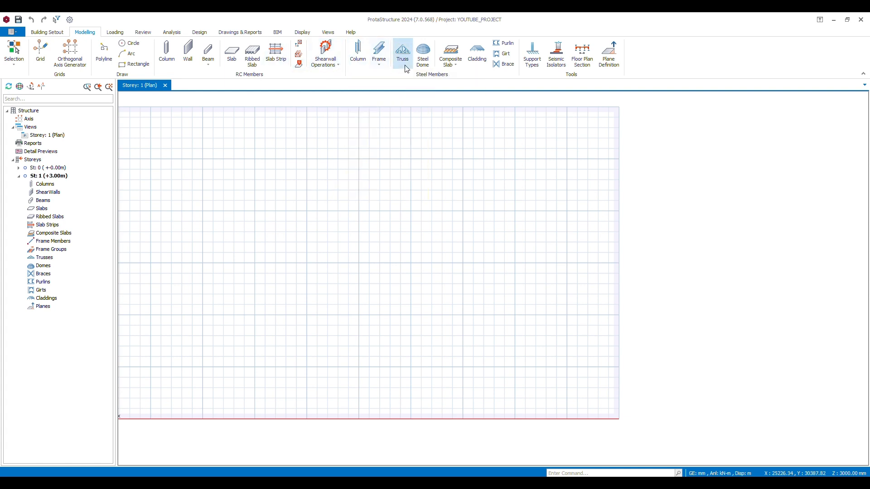
{"action": "left_click", "coordinate": [380, 68]}
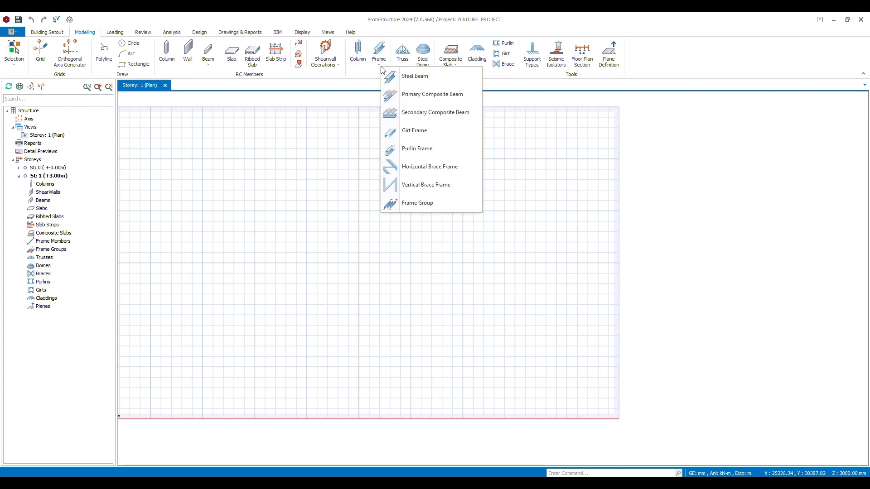
{"action": "left_click", "coordinate": [382, 68]}
{"action": "left_click", "coordinate": [381, 67]}
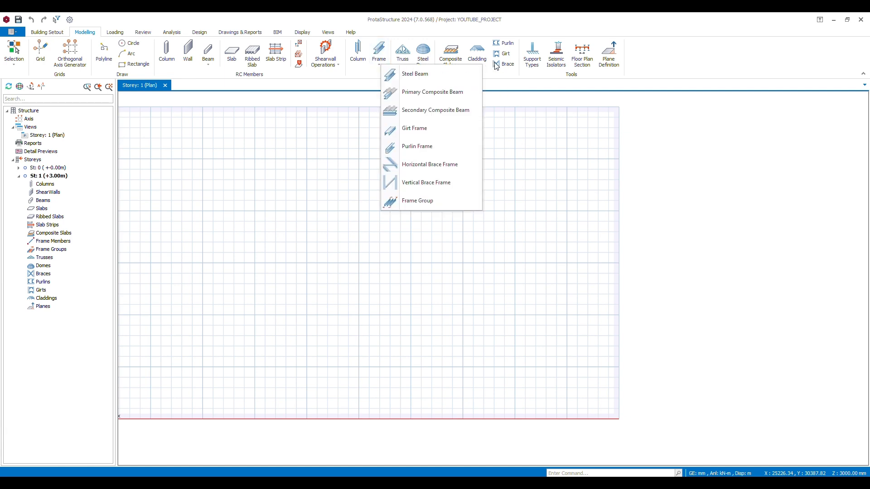
{"action": "left_click", "coordinate": [507, 80]}
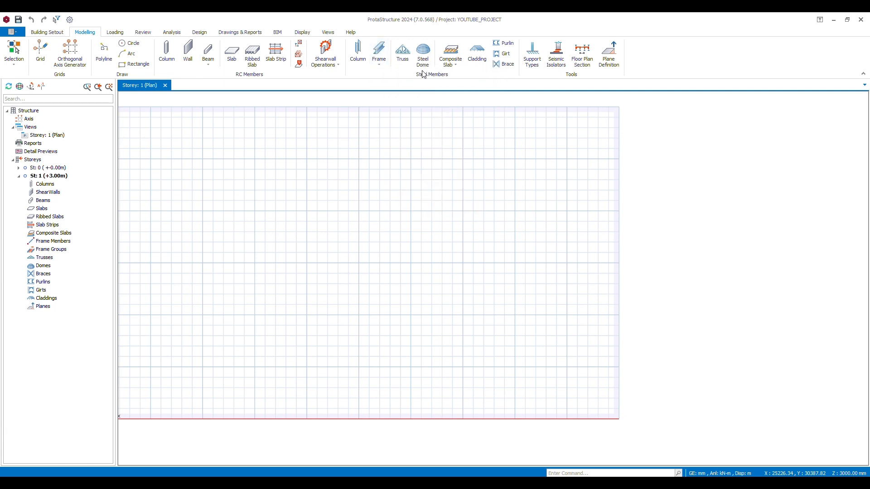
Try the pinned and roller X restraints on the default support type, then restore the fixed restraint and accept
{"action": "left_click", "coordinate": [535, 67]}
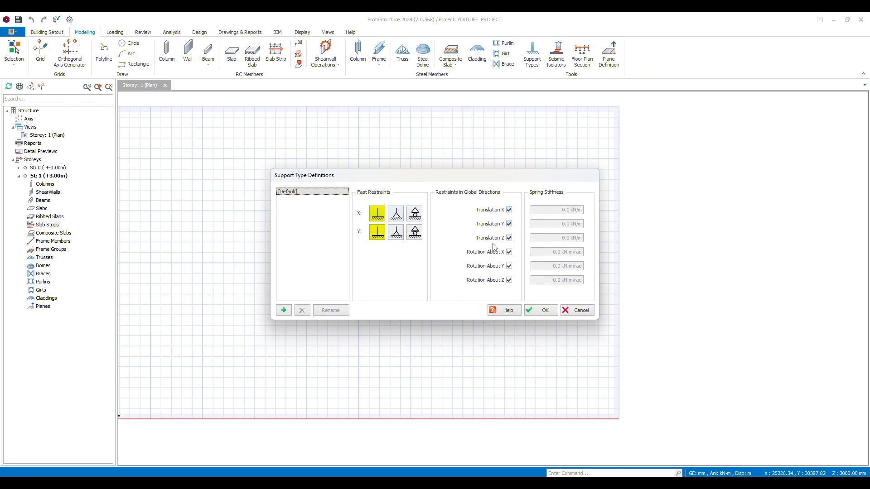
{"action": "left_click", "coordinate": [392, 216]}
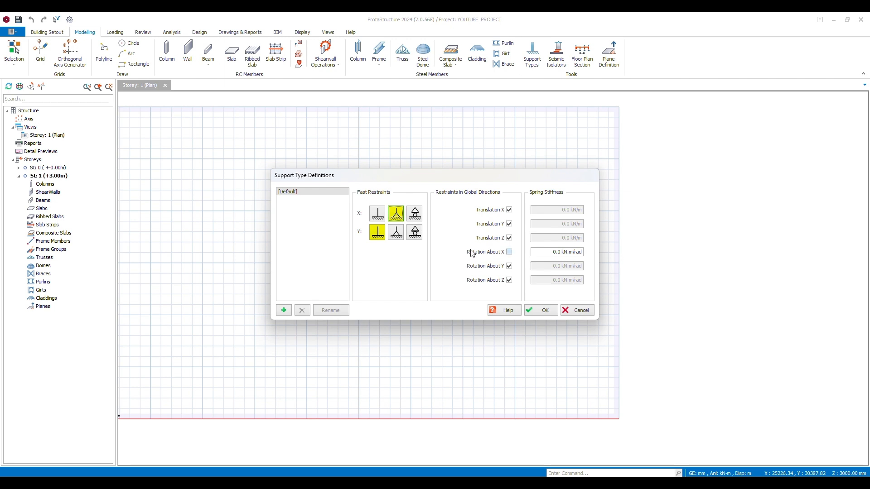
{"action": "left_click", "coordinate": [415, 214]}
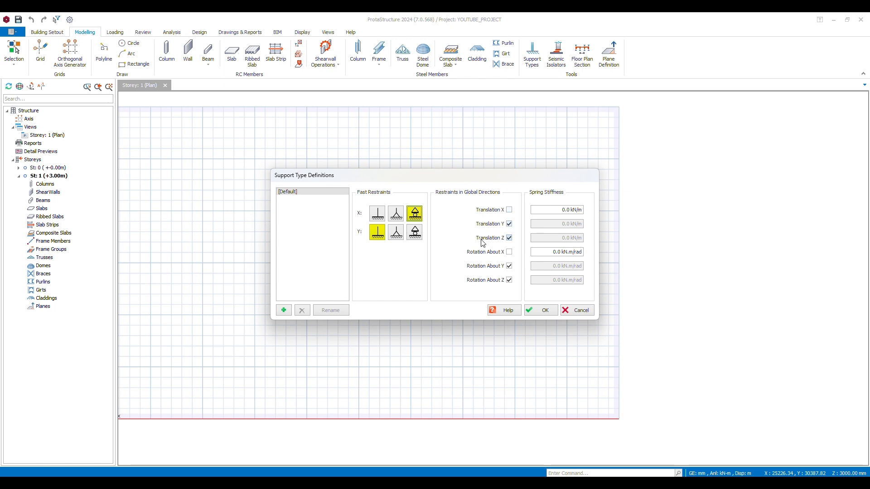
{"action": "left_click", "coordinate": [378, 215]}
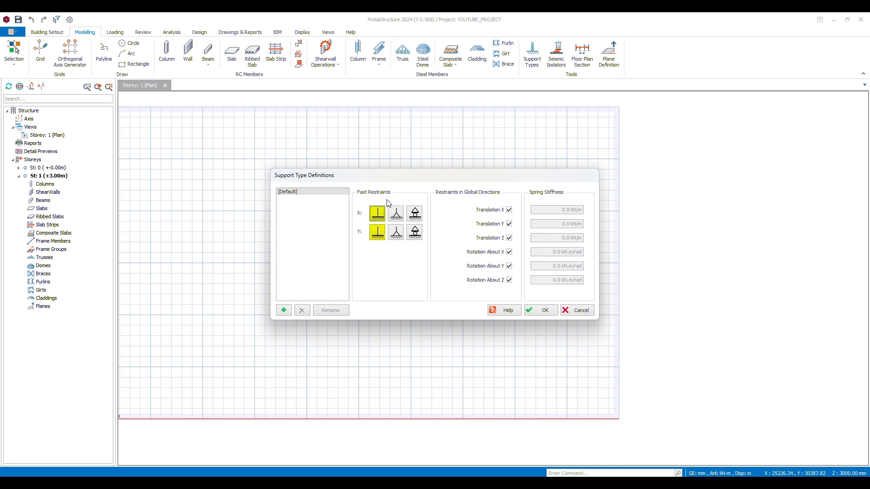
{"action": "left_click", "coordinate": [536, 312]}
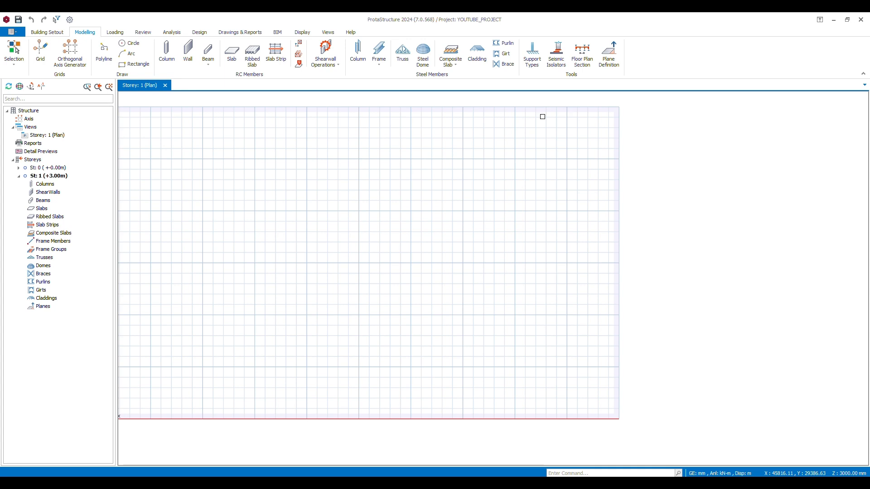
Generate an orthogonal axis grid starting at labels A and 1, with 5000*2 spacing in both directions
{"action": "left_click", "coordinate": [69, 56]}
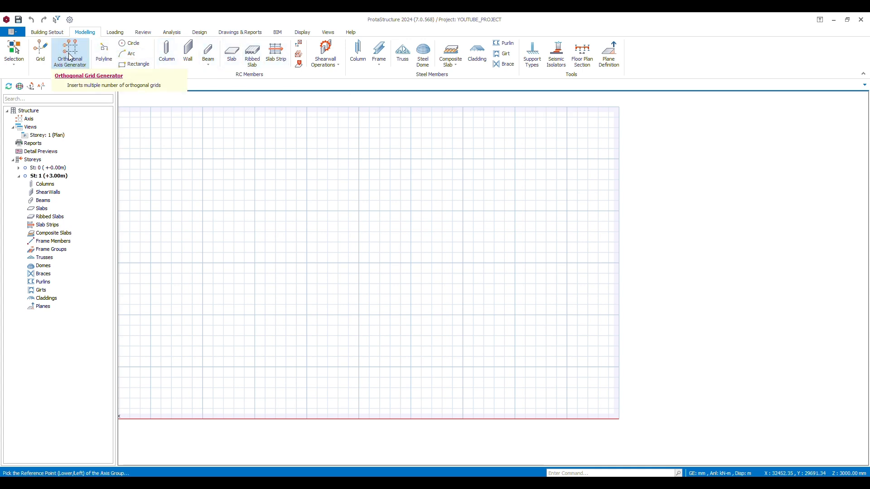
{"action": "scroll", "coordinate": [308, 256], "scroll_direction": "down", "scroll_amount": 3}
{"action": "left_click", "coordinate": [302, 257]}
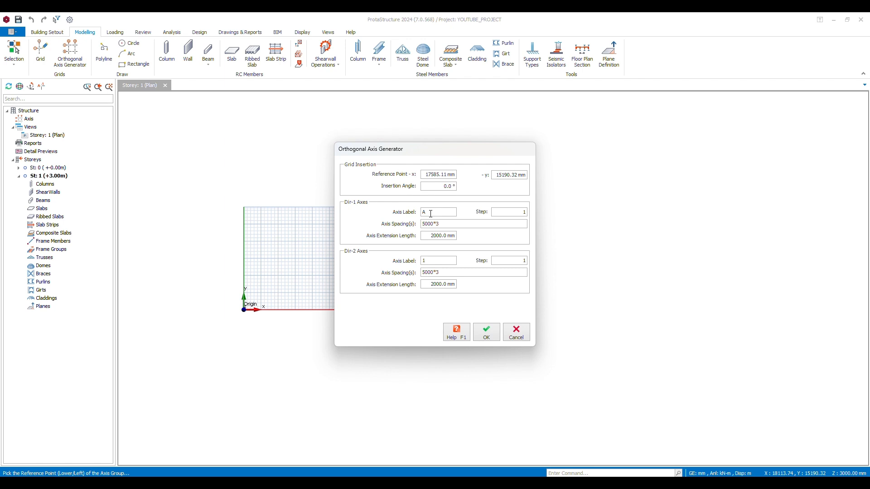
{"action": "left_click", "coordinate": [384, 32]}
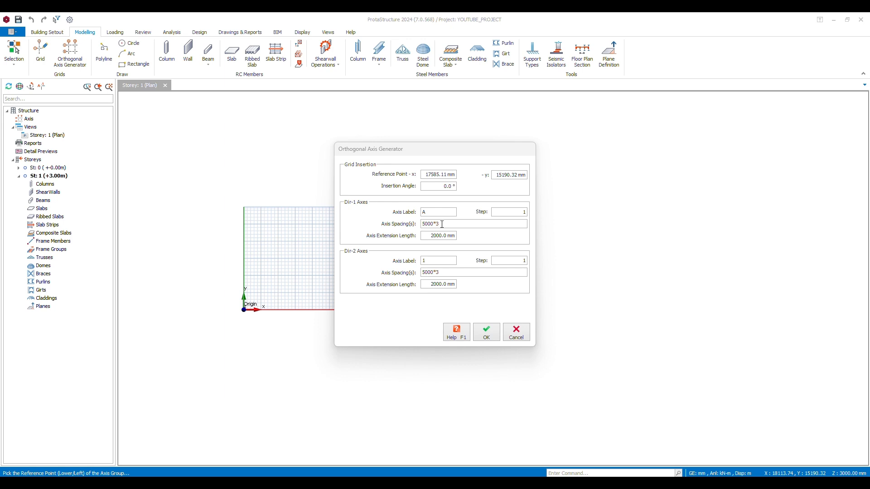
{"action": "left_click", "coordinate": [442, 224]}
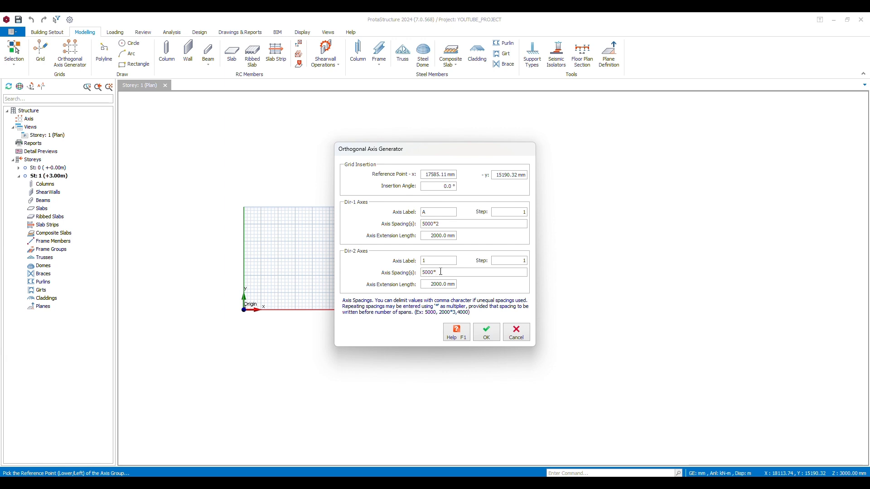
{"action": "left_click", "coordinate": [486, 332]}
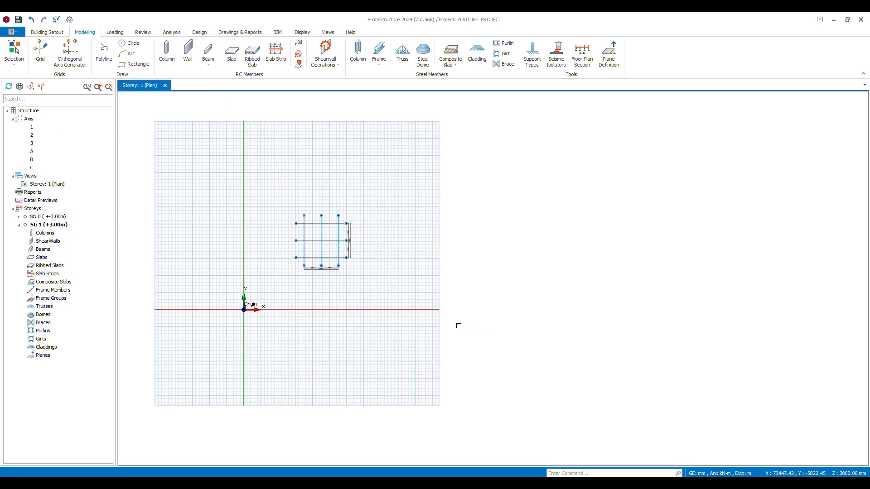
Examine the axis grid, its labels and the spacing dimensions along both directions
{"action": "scroll", "coordinate": [312, 231], "scroll_direction": "up", "scroll_amount": 6}
{"action": "scroll", "coordinate": [331, 230], "scroll_direction": "down", "scroll_amount": 3}
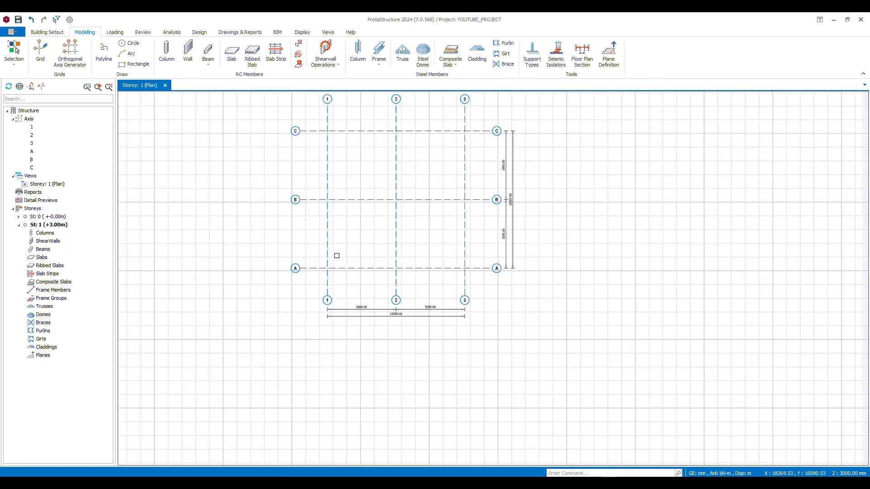
{"action": "scroll", "coordinate": [508, 229], "scroll_direction": "up", "scroll_amount": 5}
{"action": "scroll", "coordinate": [508, 229], "scroll_direction": "down", "scroll_amount": 4}
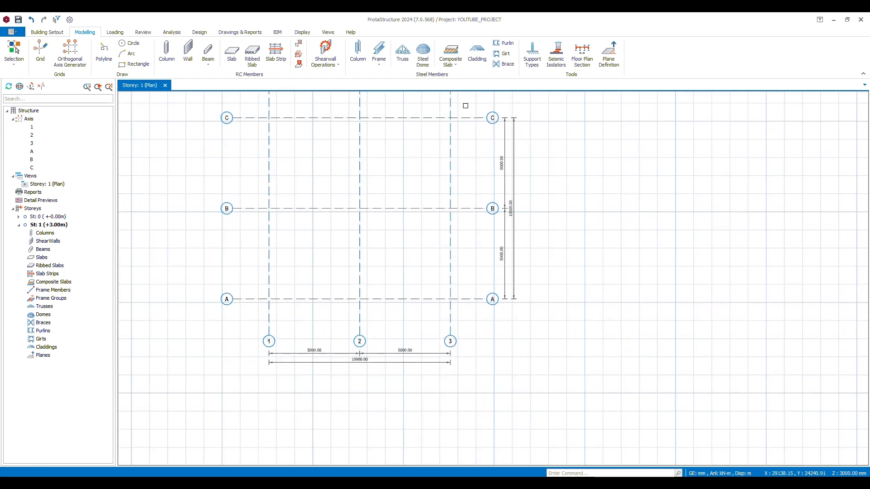
{"action": "scroll", "coordinate": [301, 338], "scroll_direction": "up", "scroll_amount": 3}
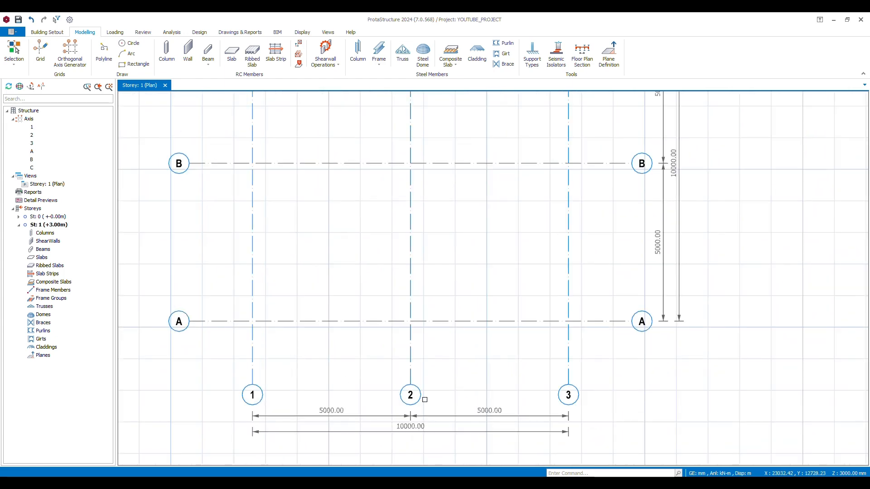
{"action": "scroll", "coordinate": [571, 346], "scroll_direction": "down", "scroll_amount": 4}
{"action": "middle_click_drag", "start_coordinate": [540, 344], "coordinate": [387, 336]}
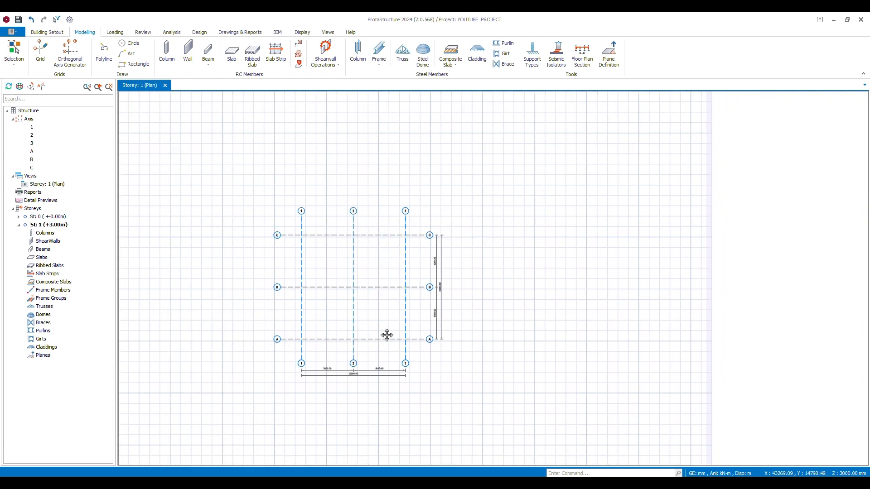
{"action": "scroll", "coordinate": [406, 303], "scroll_direction": "up", "scroll_amount": 3}
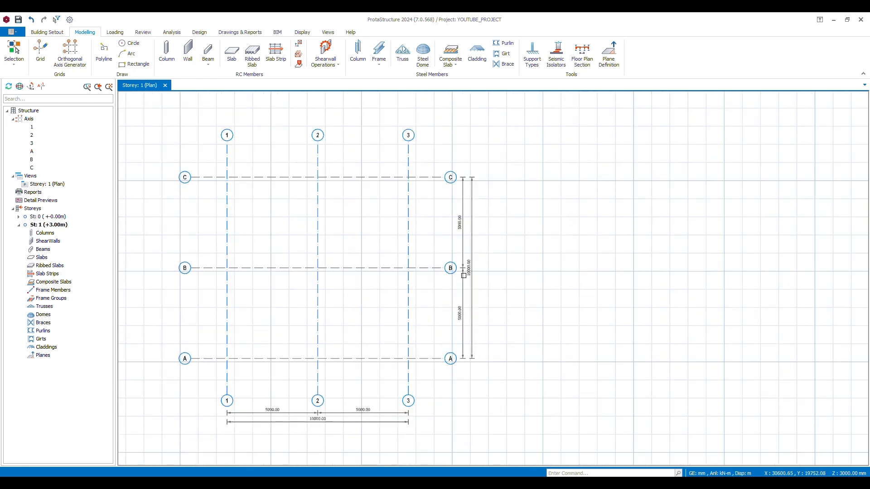
{"action": "middle_click_drag", "start_coordinate": [499, 271], "coordinate": [540, 254]}
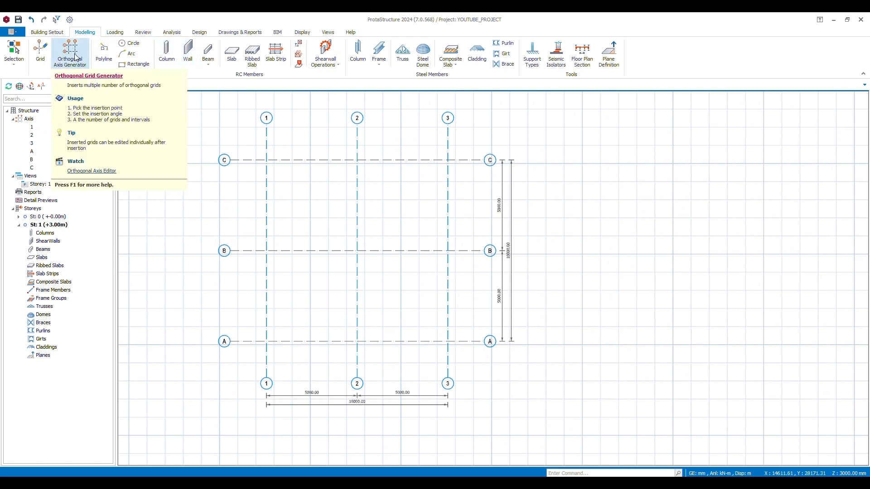
Start an RC column and set its section to b1 230 mm by b2 230 mm
{"action": "left_click", "coordinate": [168, 58]}
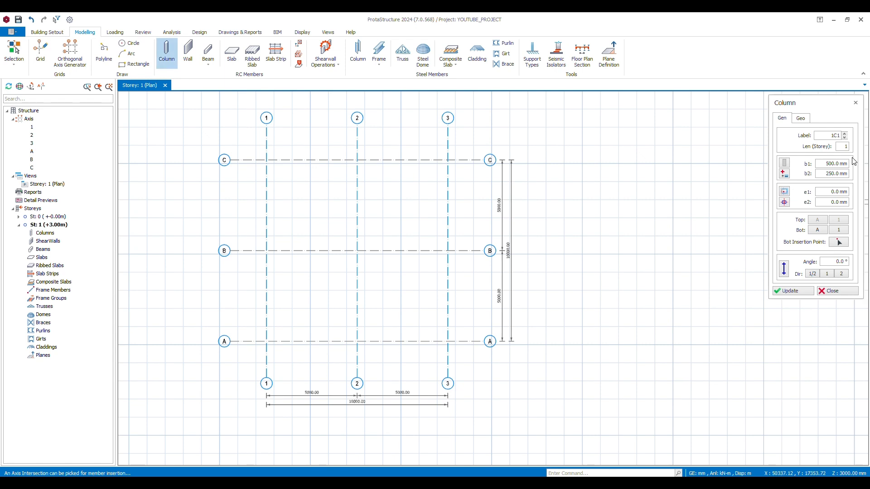
{"action": "left_click", "coordinate": [822, 163]}
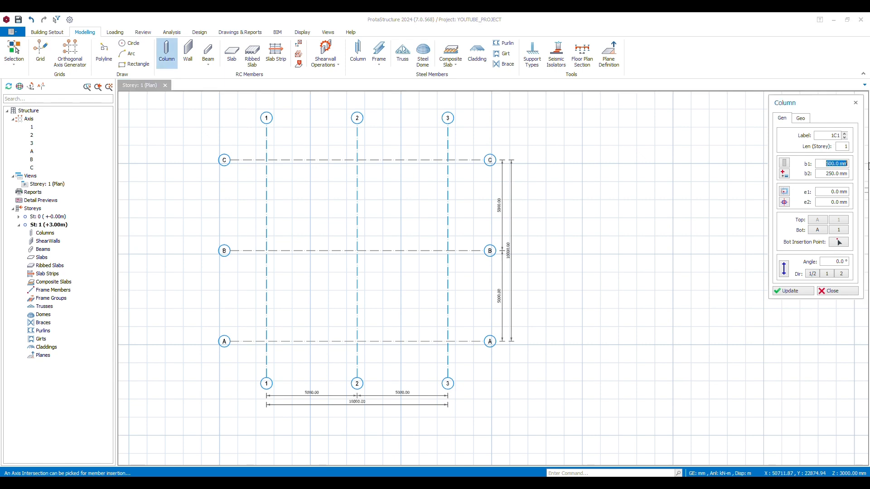
{"action": "type", "text": "45"}
{"action": "left_click", "coordinate": [843, 175]}
{"action": "type", "text": "230"}
{"action": "left_click", "coordinate": [824, 165]}
{"action": "type", "text": "230"}
Insert columns where axes B and C cross axes 1 to 3, and at intersections A2 and A3
{"action": "left_click_drag", "start_coordinate": [250, 145], "coordinate": [467, 271]}
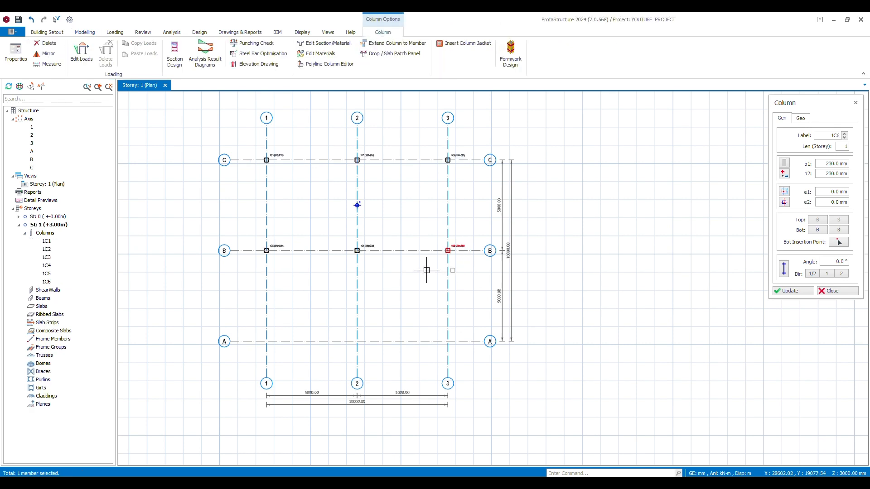
{"action": "left_click_drag", "start_coordinate": [340, 317], "coordinate": [463, 353]}
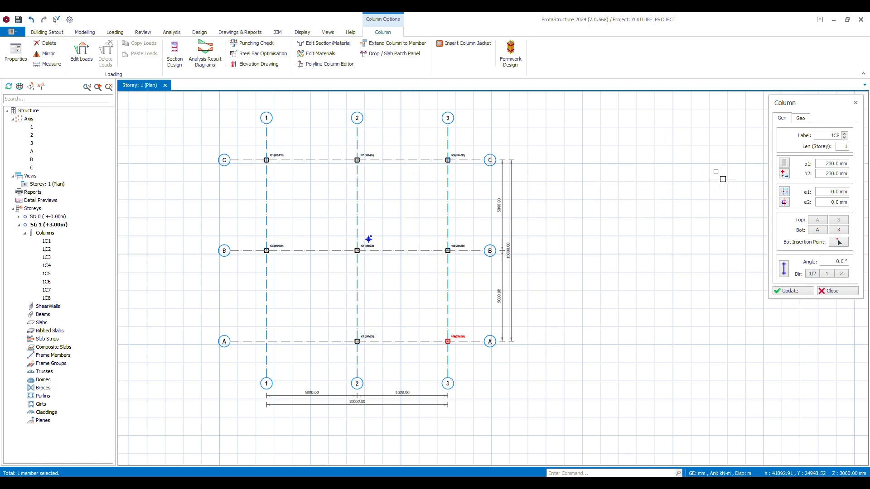
{"action": "left_click", "coordinate": [791, 291]}
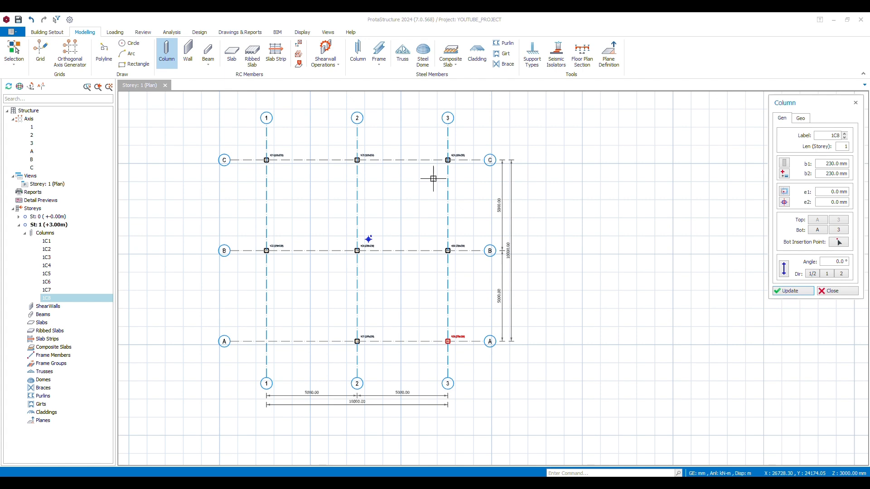
Start an RC beam and set its section to b 230 mm by h 450 mm
{"action": "left_click", "coordinate": [208, 58]}
{"action": "left_click", "coordinate": [217, 67]}
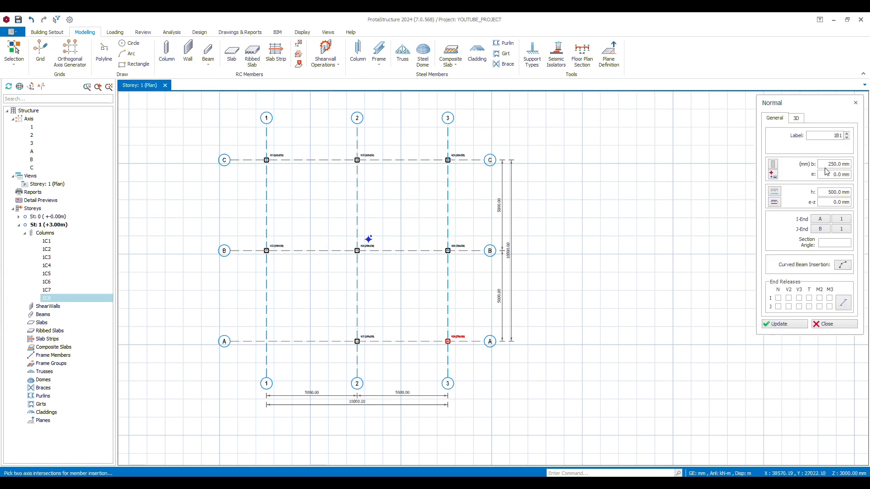
{"action": "left_click", "coordinate": [834, 164]}
{"action": "type", "text": "2"}
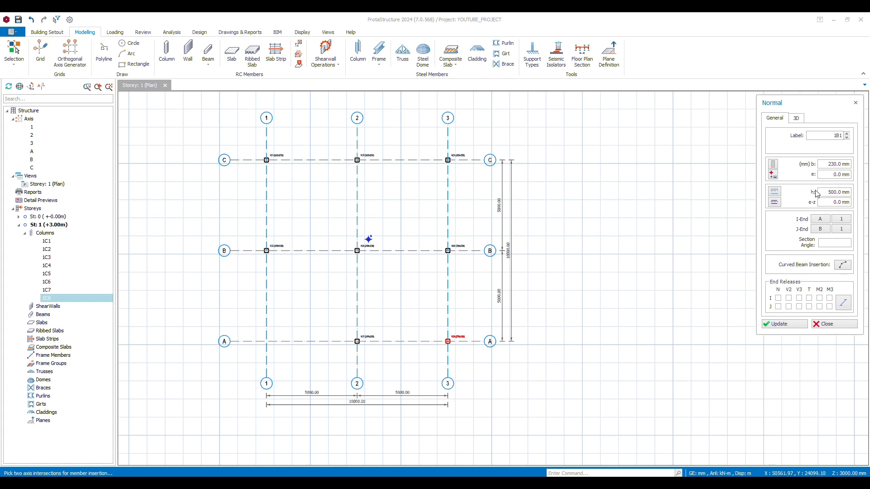
{"action": "left_click_drag", "start_coordinate": [822, 193], "coordinate": [859, 196]}
{"action": "type", "text": "45"}
Insert beams along the grid between axes B and C from 1 to 3, and between axes A and B from 2 to 3
{"action": "left_click_drag", "start_coordinate": [247, 145], "coordinate": [462, 256]}
{"action": "left_click_drag", "start_coordinate": [349, 238], "coordinate": [461, 351]}
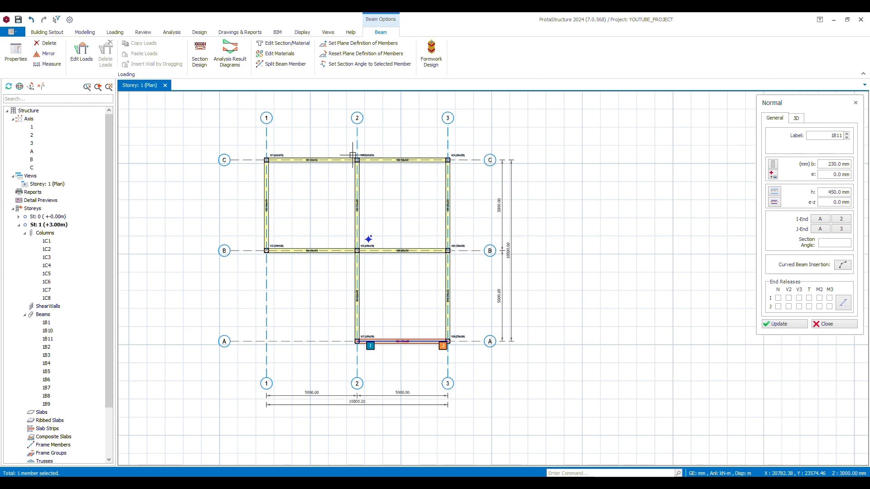
{"action": "scroll", "coordinate": [299, 115], "scroll_direction": "up", "scroll_amount": 2}
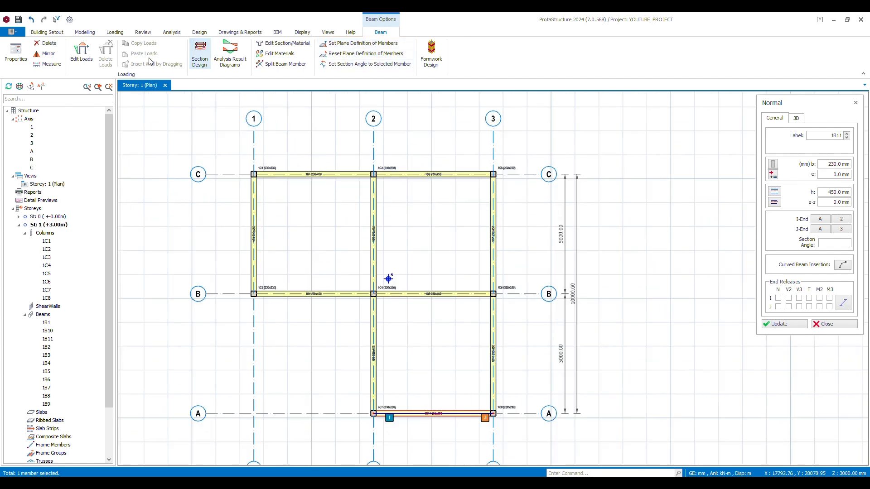
Start an RC slab, agree to define load cases, and generate the load combinations automatically with all five load patterns enabled
{"action": "left_click", "coordinate": [84, 32]}
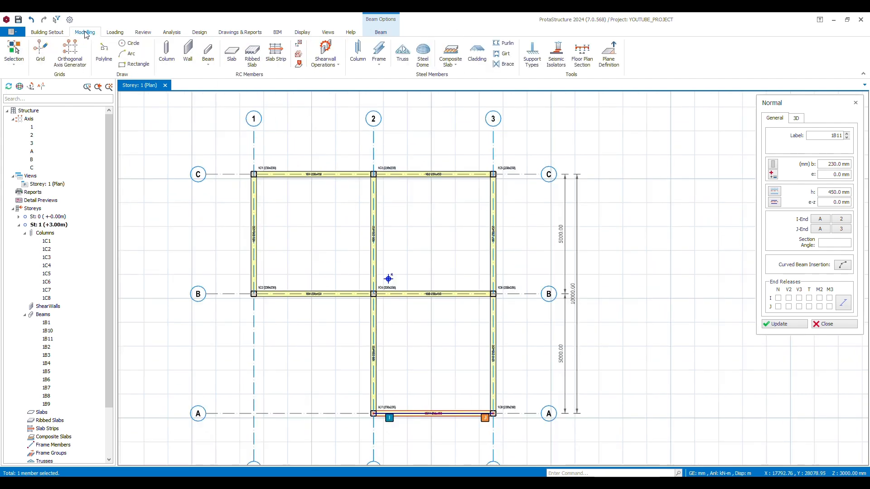
{"action": "left_click", "coordinate": [232, 59]}
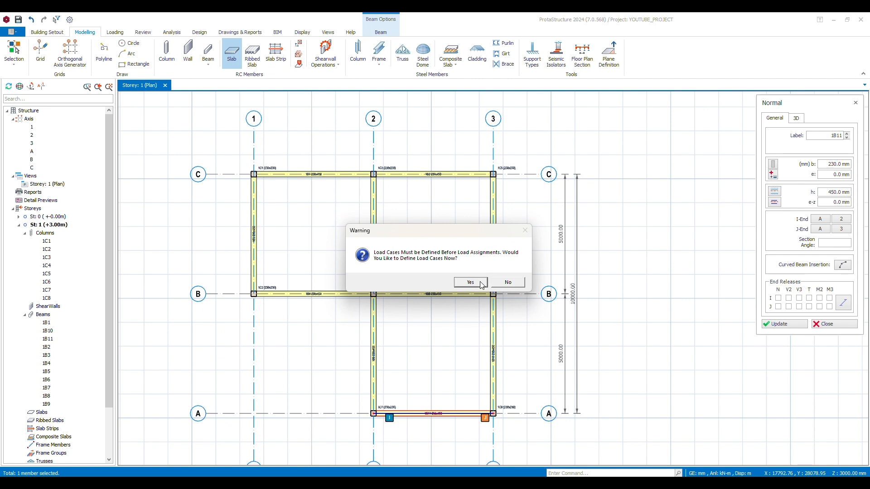
{"action": "left_click", "coordinate": [482, 284]}
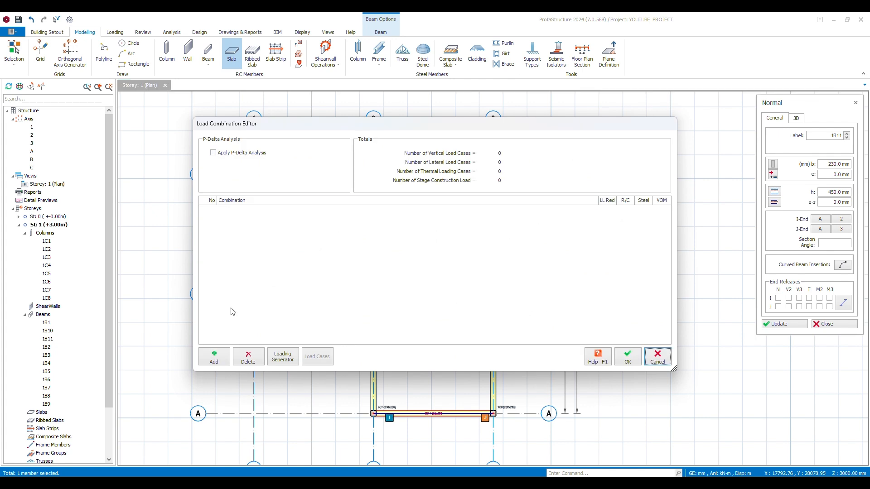
{"action": "left_click", "coordinate": [290, 360]}
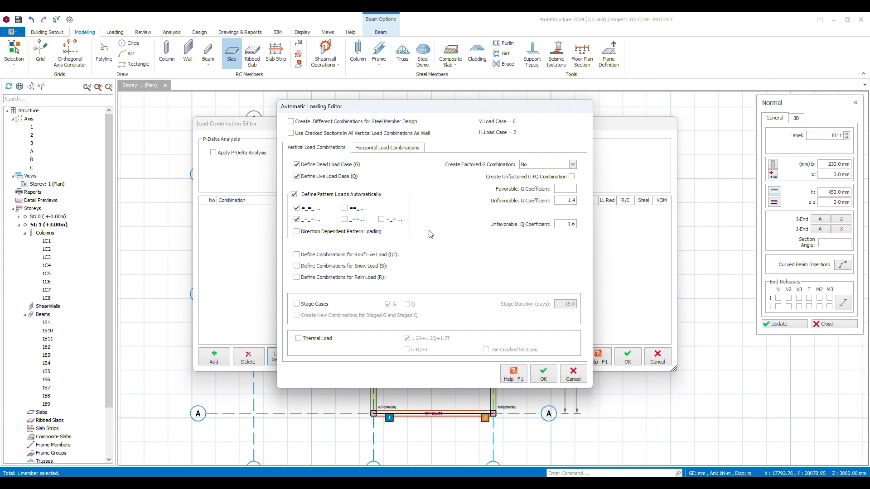
{"action": "left_click", "coordinate": [345, 208]}
{"action": "left_click", "coordinate": [345, 219]}
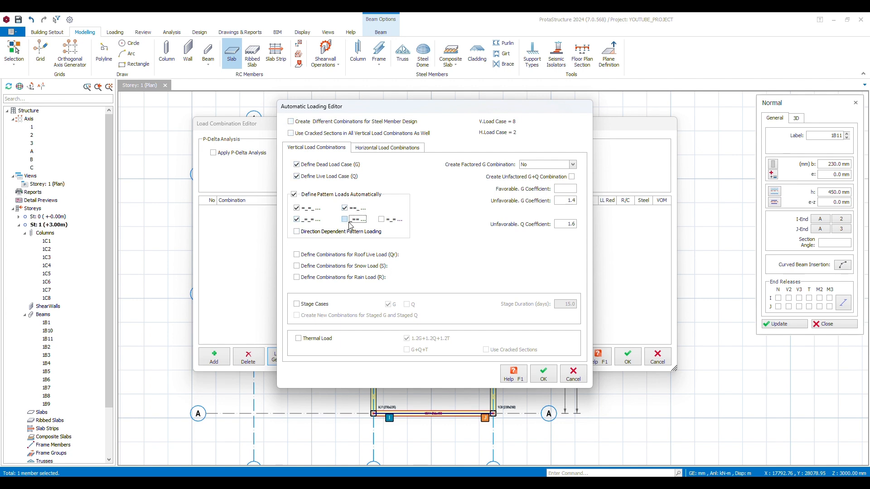
{"action": "left_click", "coordinate": [382, 220]}
{"action": "left_click", "coordinate": [551, 380]}
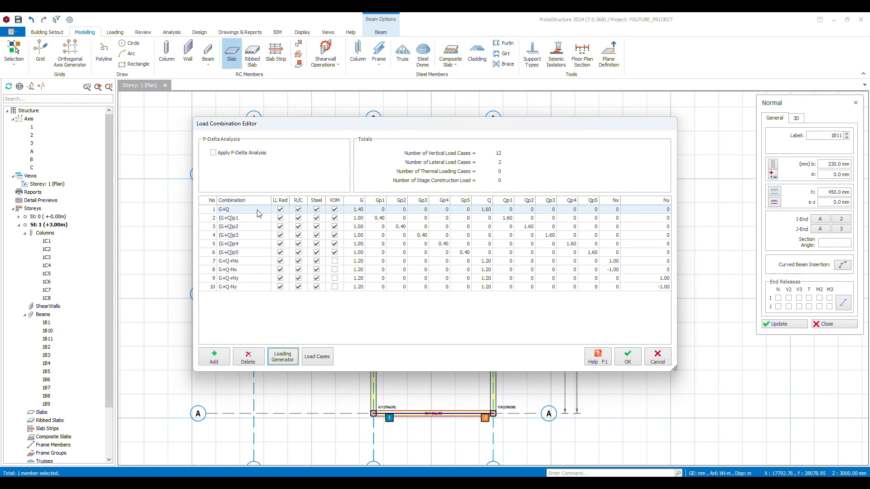
Rename the first load combination, G+Q, as ULS
{"action": "left_click", "coordinate": [233, 210]}
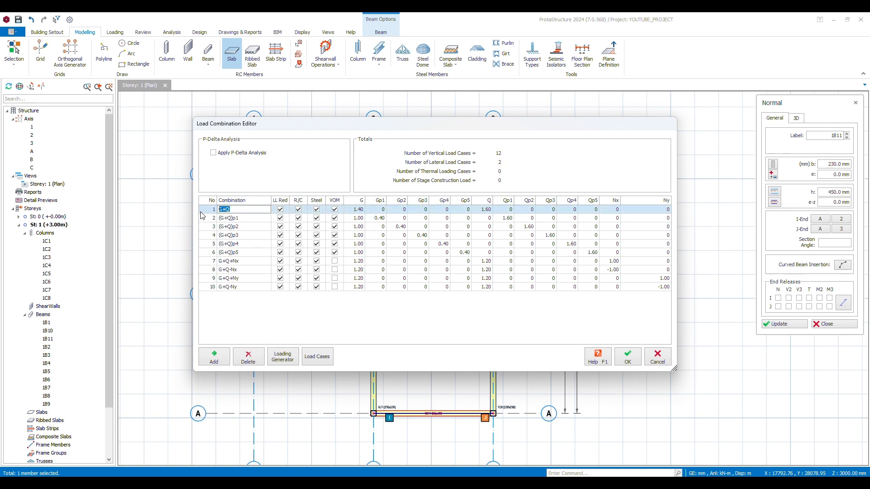
{"action": "type", "text": "ULS"}
{"action": "left_click", "coordinate": [233, 229]}
Add a load combination based on the ULS row and name it SLS
{"action": "left_click", "coordinate": [235, 212]}
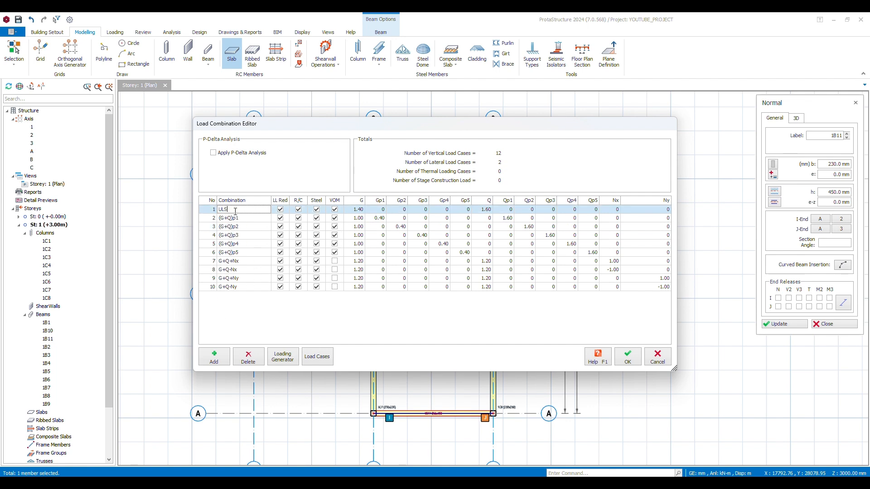
{"action": "left_click", "coordinate": [206, 354]}
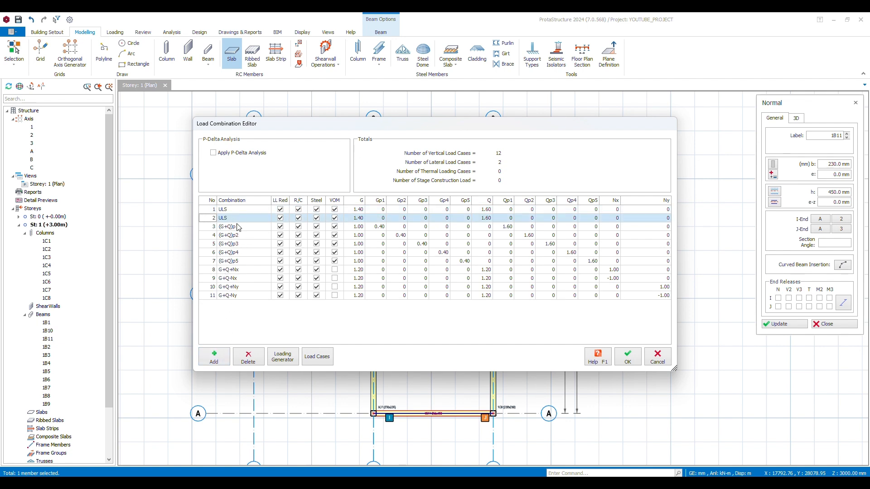
{"action": "left_click", "coordinate": [239, 227]}
{"action": "left_click", "coordinate": [239, 218]}
{"action": "left_click", "coordinate": [221, 218]}
{"action": "type", "text": "SL"}
Set the SLS combination's G and Q factors to 1.00 and accept the load combinations
{"action": "left_click", "coordinate": [359, 218]}
{"action": "type", "text": "1"}
{"action": "left_click", "coordinate": [486, 218]}
{"action": "type", "text": "1"}
{"action": "left_click", "coordinate": [474, 236]}
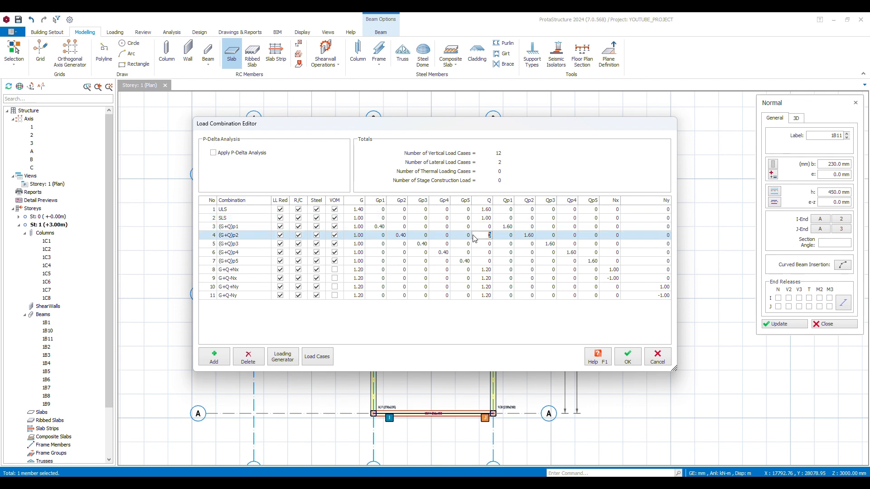
{"action": "left_click", "coordinate": [426, 226]}
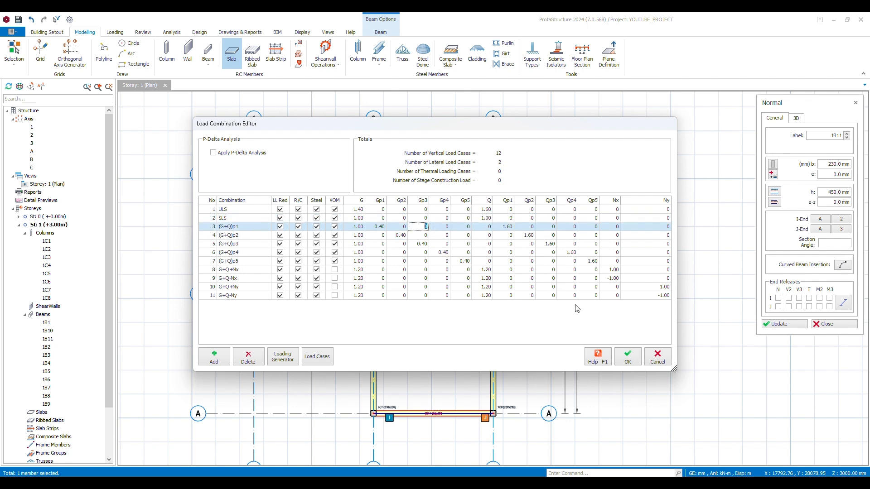
{"action": "left_click", "coordinate": [627, 358]}
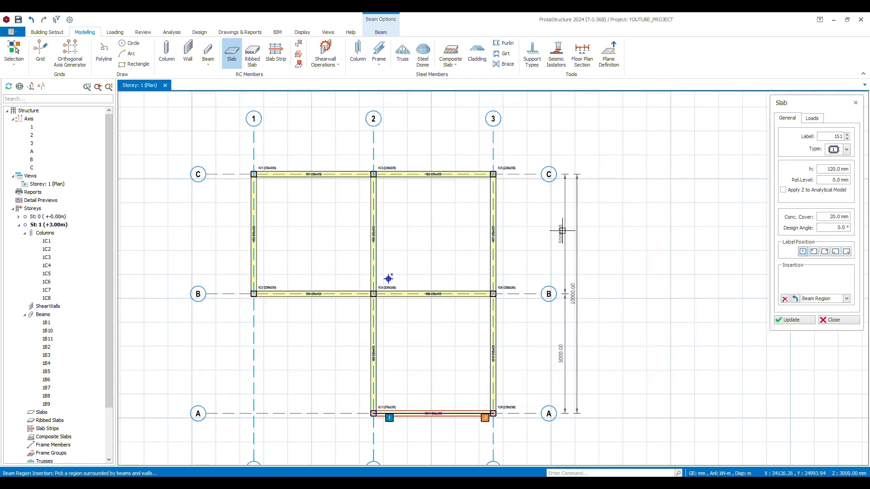
Set the slab thickness to 150 mm and choose Room for its dead load
{"action": "left_click", "coordinate": [825, 170]}
{"action": "type", "text": "10"}
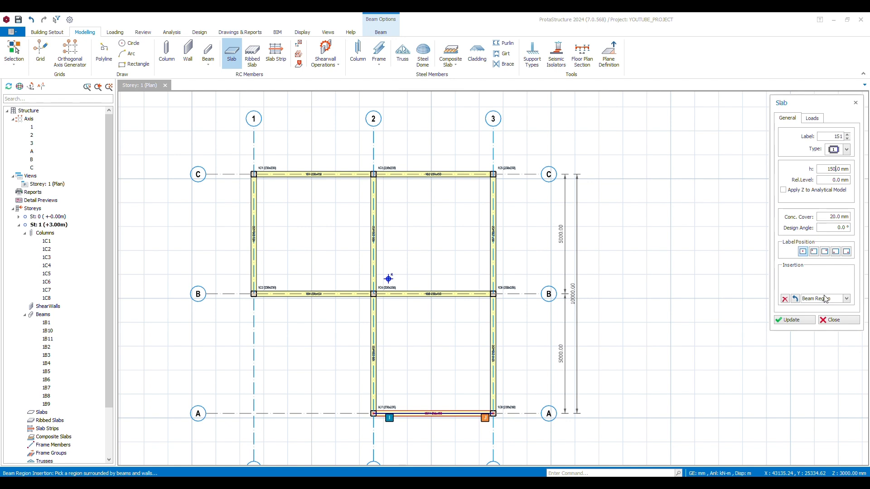
{"action": "left_click", "coordinate": [815, 118]}
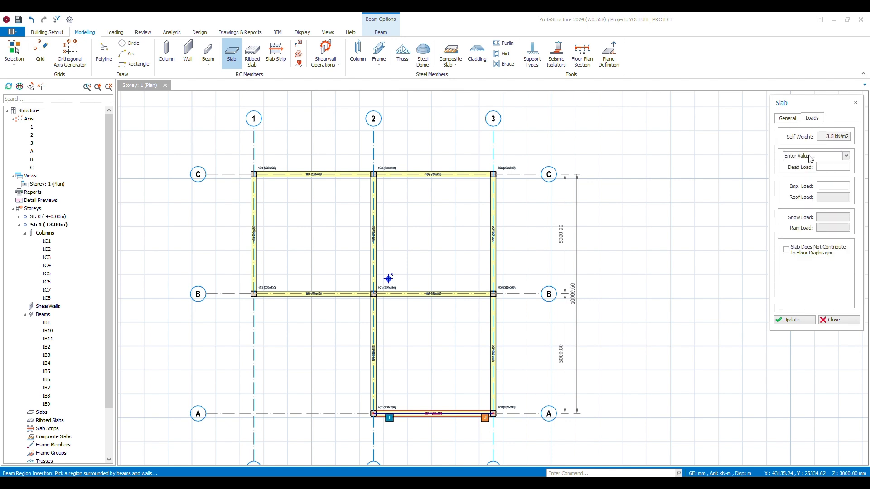
{"action": "left_click", "coordinate": [811, 158]}
{"action": "left_click", "coordinate": [810, 158]}
{"action": "left_click", "coordinate": [810, 159]}
{"action": "left_click", "coordinate": [809, 176]}
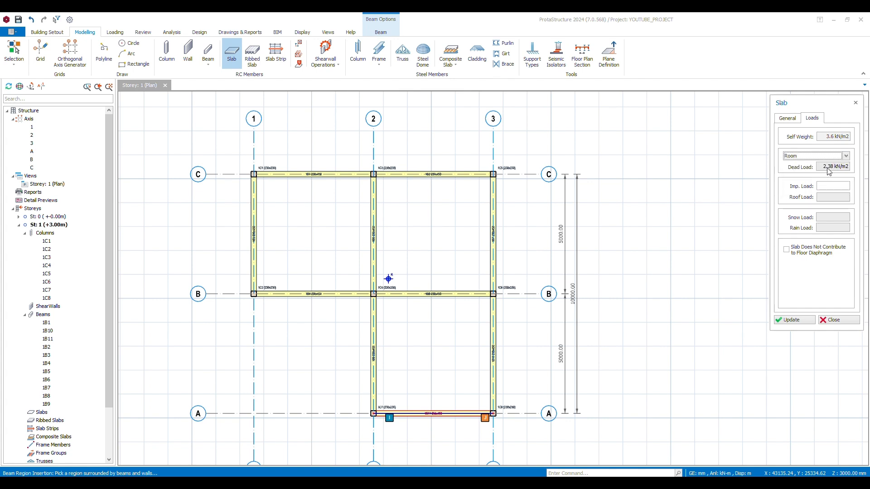
Assign the slab an imposed load of 1.50 for A) General domestic use
{"action": "left_click", "coordinate": [830, 186]}
{"action": "left_click", "coordinate": [830, 186]}
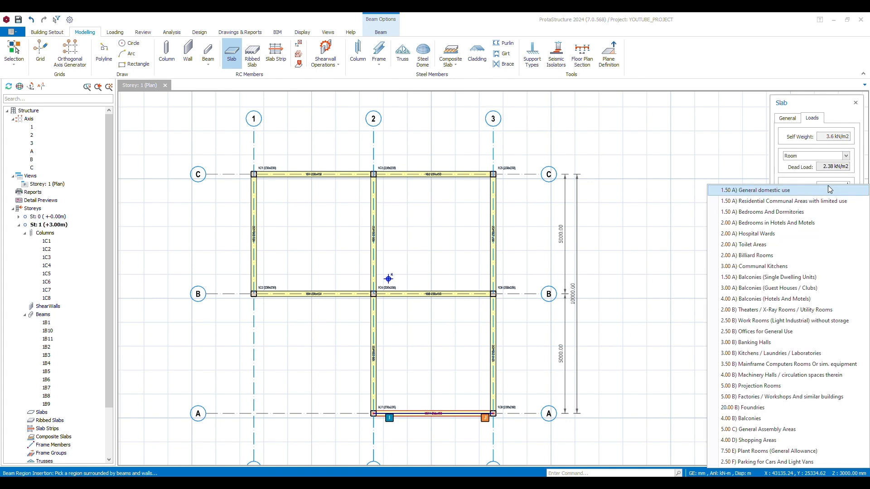
{"action": "left_click", "coordinate": [755, 194]}
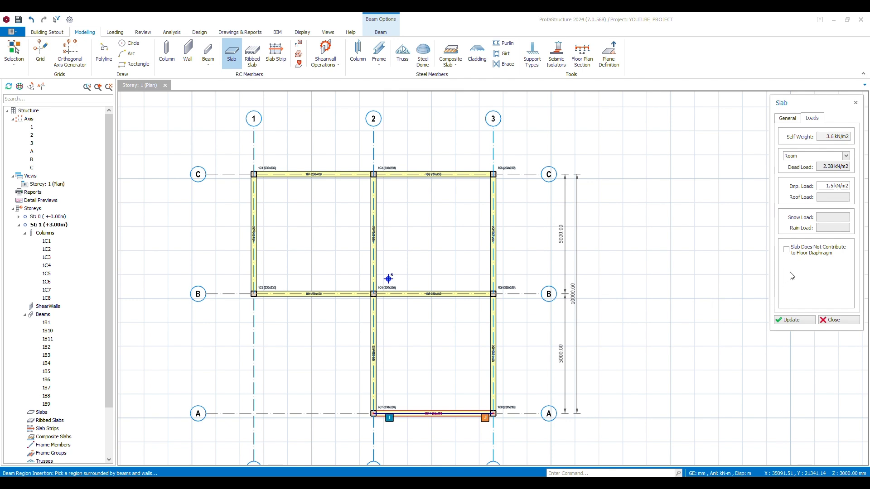
Insert slabs in the two beam bays between axes B and C and the bay between A and B, and close the slab settings
{"action": "left_click", "coordinate": [318, 225]}
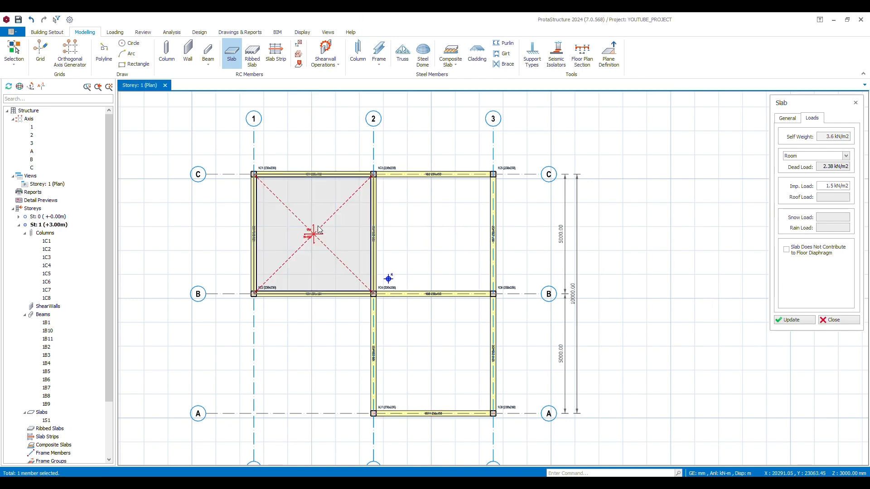
{"action": "left_click", "coordinate": [423, 219]}
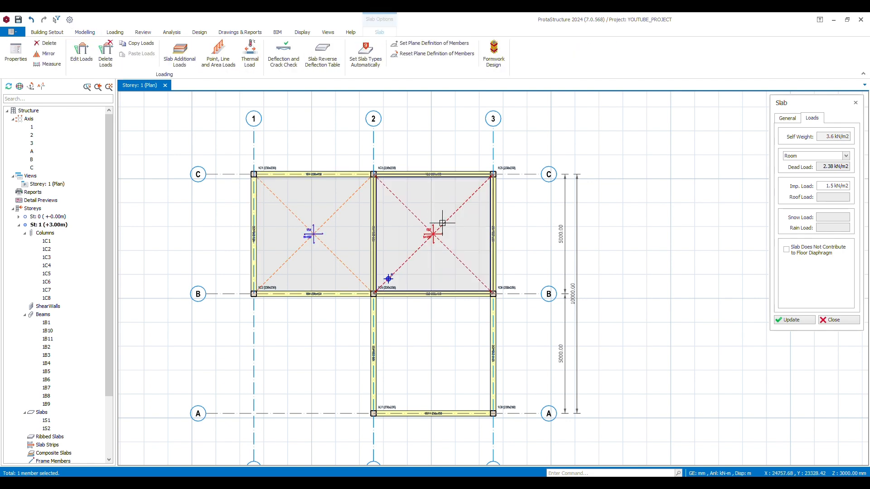
{"action": "left_click", "coordinate": [446, 346]}
{"action": "right_click", "coordinate": [647, 214]}
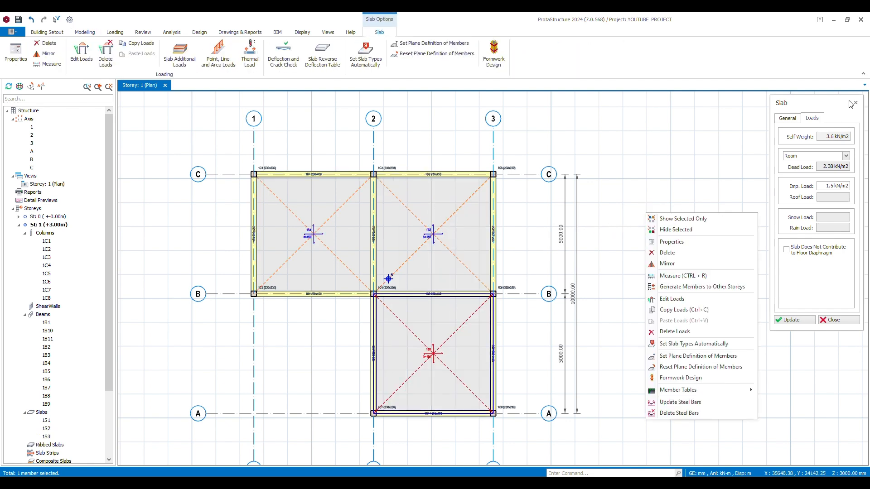
{"action": "left_click", "coordinate": [855, 103]}
Open the load editor for the beam on axis C between axes 1 and 2
{"action": "scroll", "coordinate": [337, 159], "scroll_direction": "up", "scroll_amount": 3}
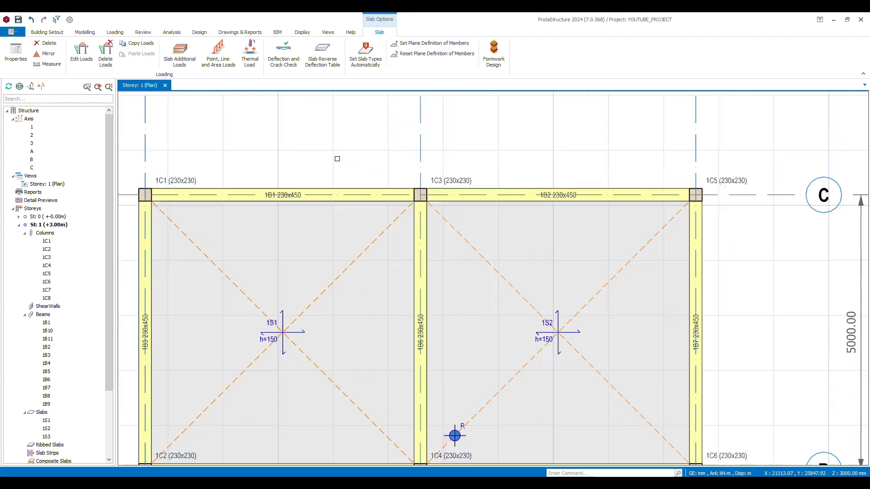
{"action": "scroll", "coordinate": [337, 159], "scroll_direction": "down", "scroll_amount": 2}
{"action": "key", "text": "Escape"}
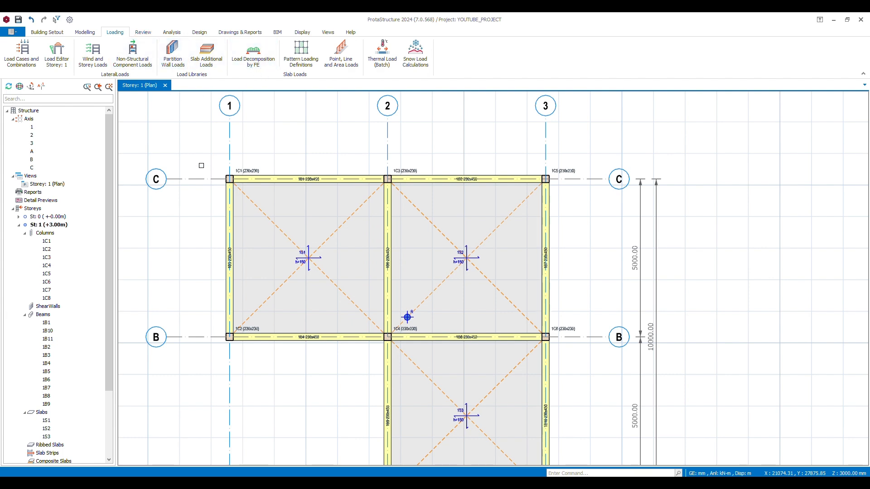
{"action": "scroll", "coordinate": [333, 103], "scroll_direction": "down", "scroll_amount": 3}
{"action": "scroll", "coordinate": [317, 141], "scroll_direction": "up", "scroll_amount": 5}
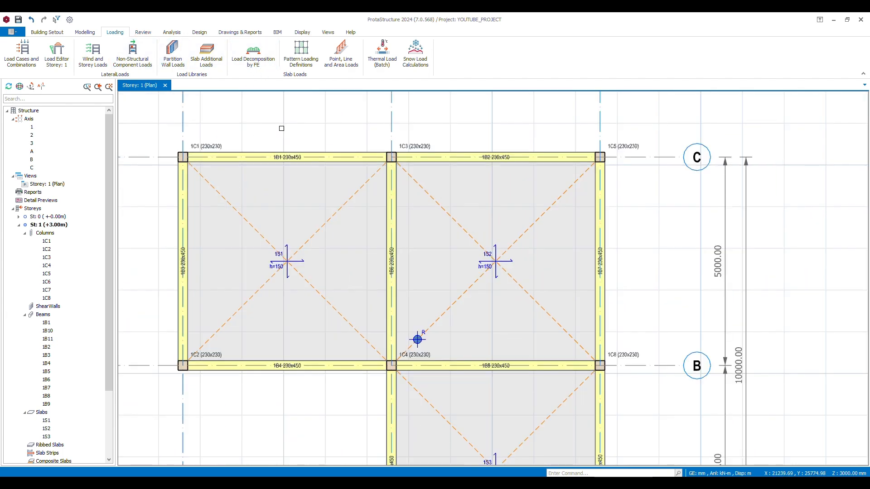
{"action": "left_click", "coordinate": [296, 157]}
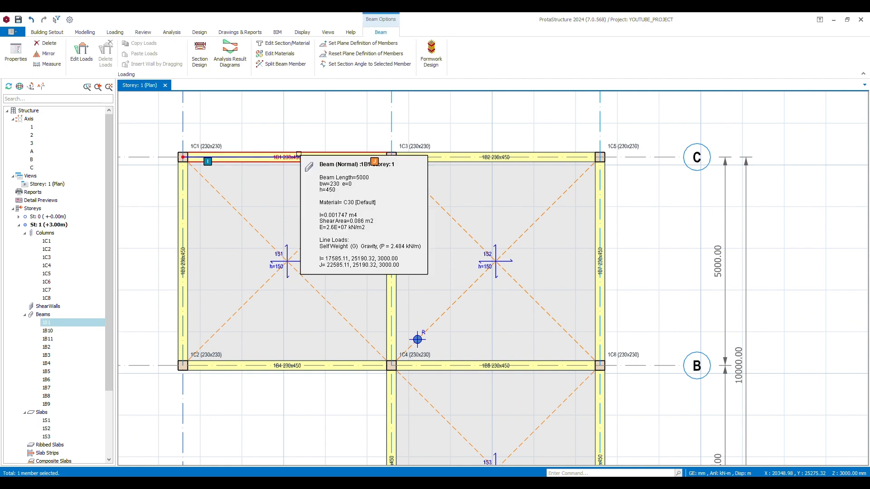
{"action": "right_click", "coordinate": [297, 158]}
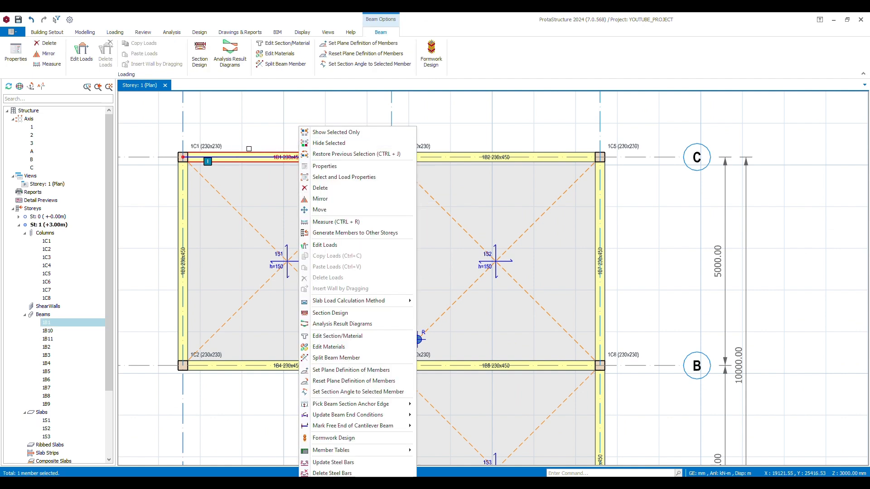
{"action": "left_click", "coordinate": [83, 61]}
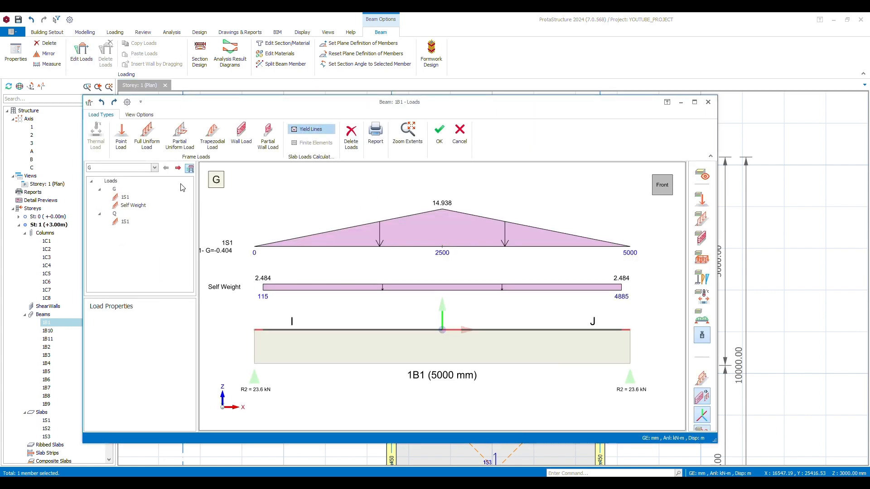
Insert a user-defined wall load on the beam with a 2.40 kN/m2 unit weight, 3000 mm height and 100 mm thickness
{"action": "left_click", "coordinate": [432, 340]}
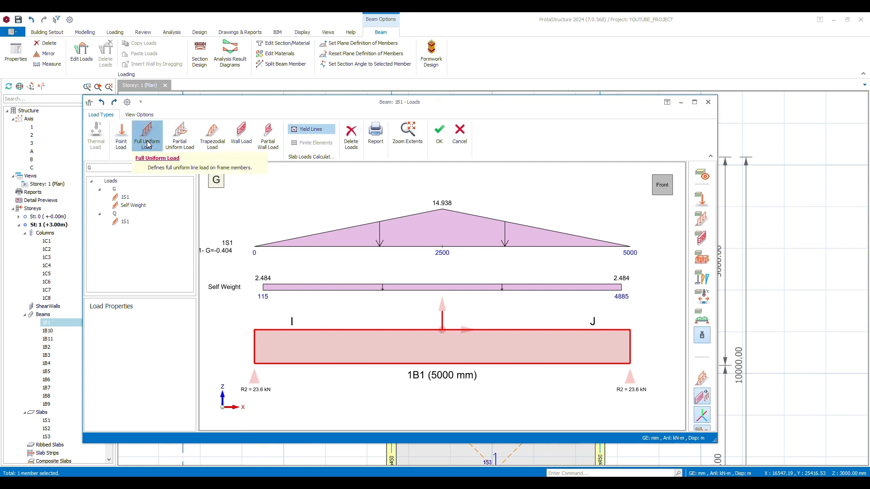
{"action": "left_click", "coordinate": [241, 135]}
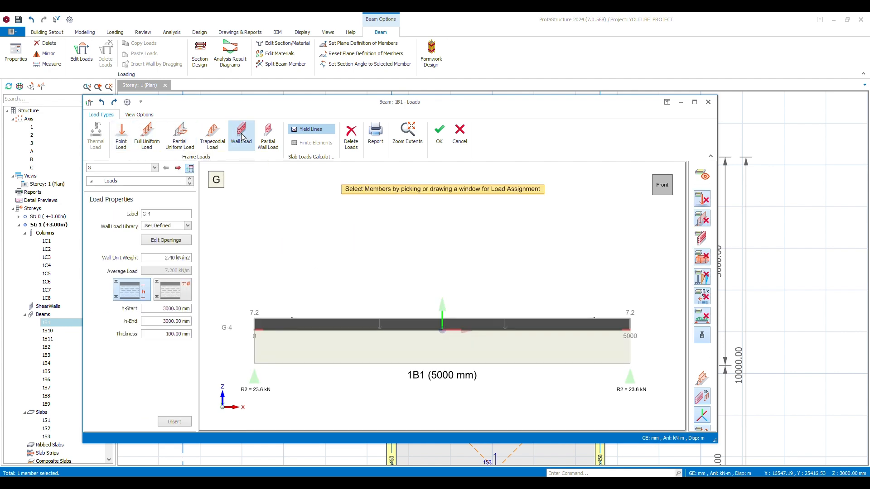
{"action": "left_click", "coordinate": [188, 226]}
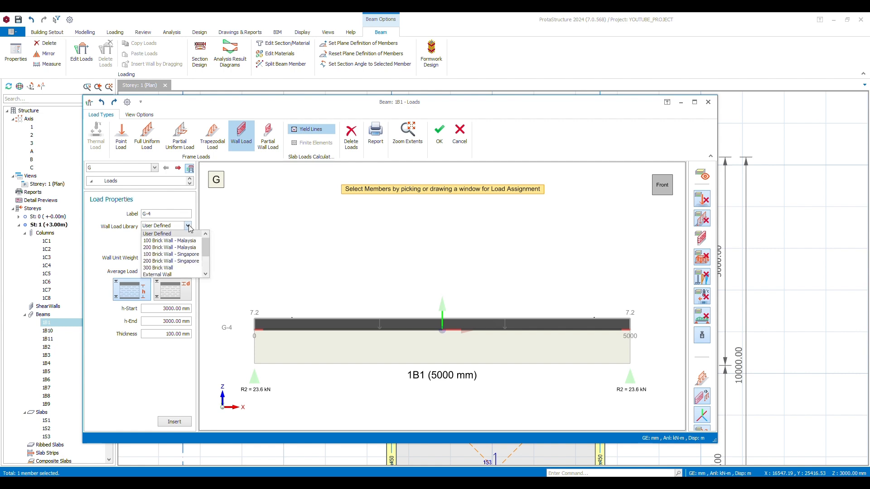
{"action": "left_click", "coordinate": [189, 227]}
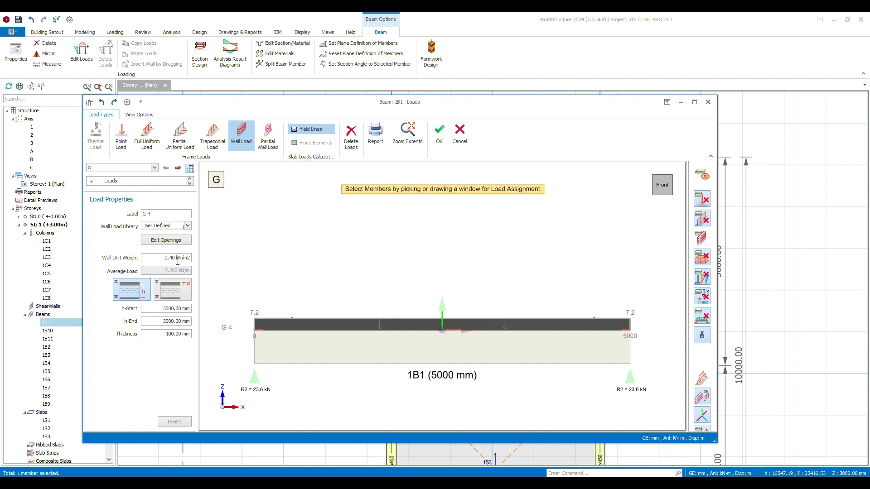
{"action": "left_click", "coordinate": [161, 259]}
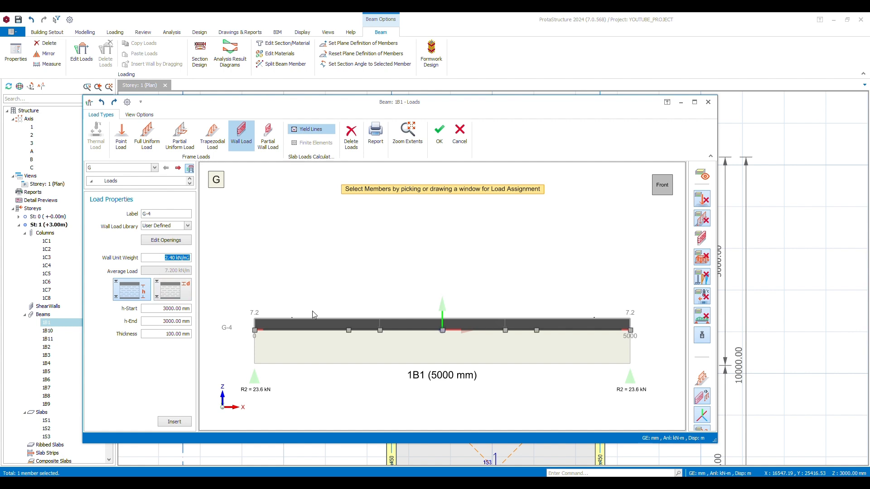
{"action": "left_click", "coordinate": [174, 422]}
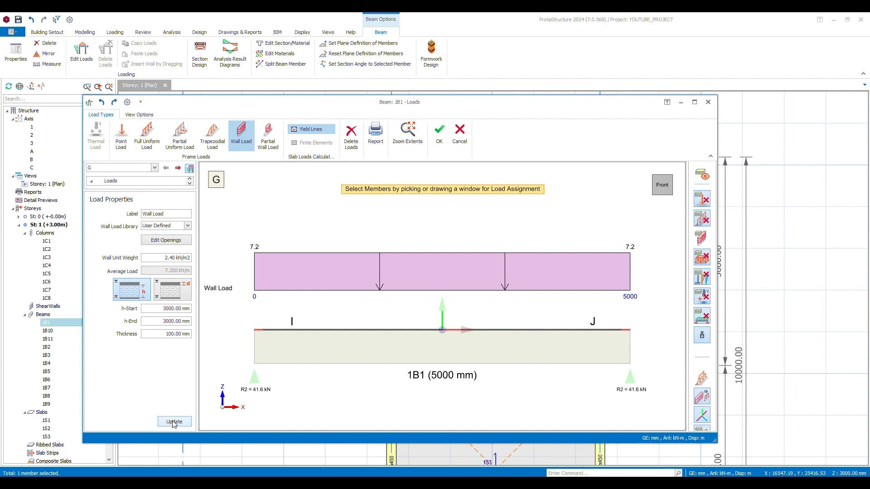
{"action": "left_click", "coordinate": [393, 331]}
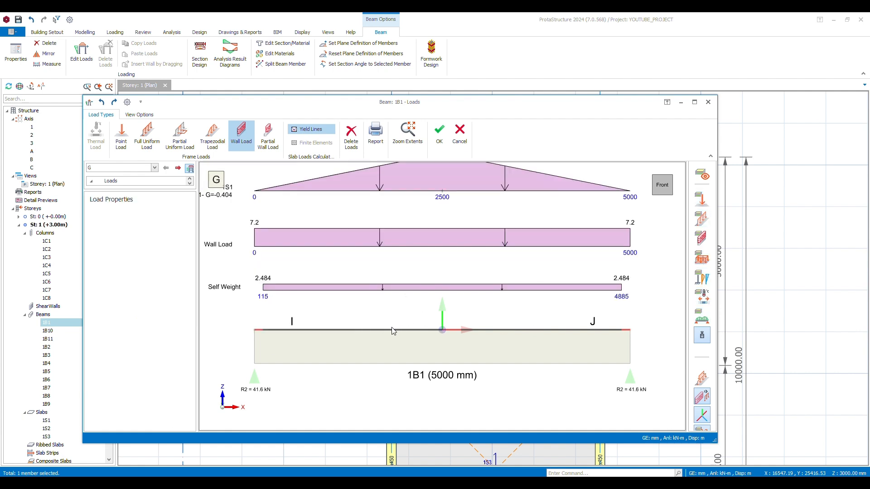
Accept the new wall load on the axis C beam between axes 1 and 2 and close its load editor
{"action": "left_click", "coordinate": [439, 135]}
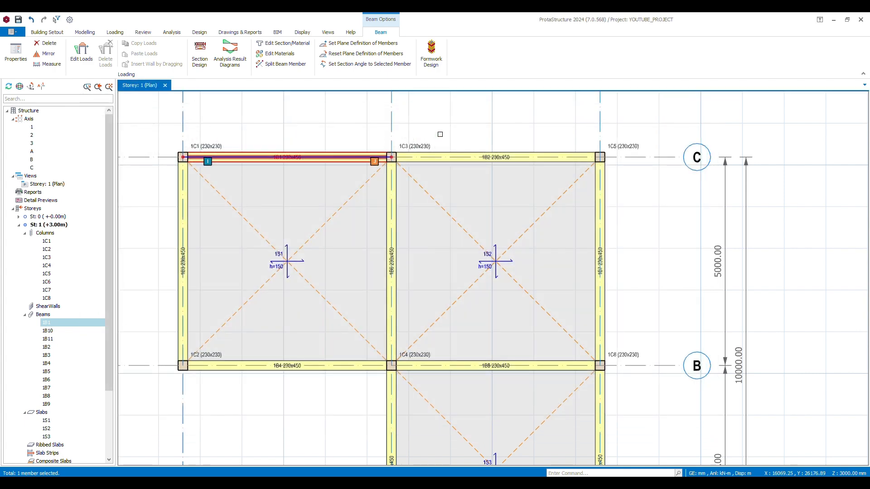
{"action": "left_click", "coordinate": [338, 130]}
{"action": "left_click", "coordinate": [341, 157]}
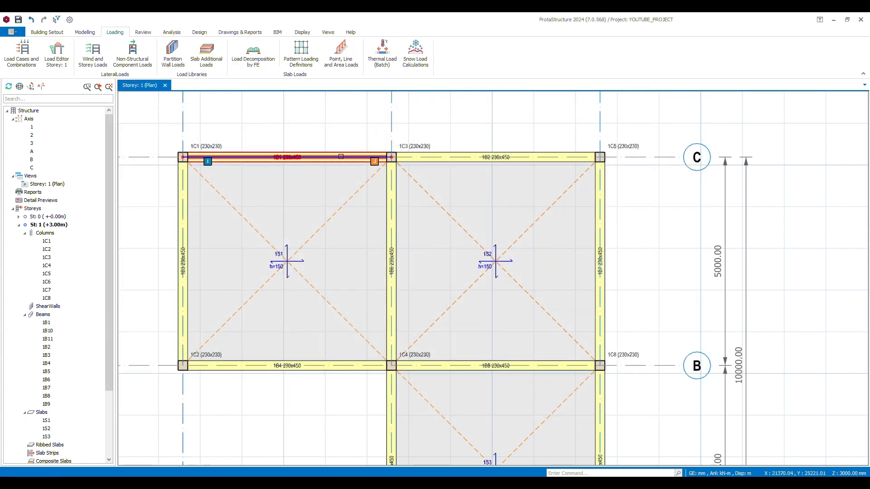
Set the wall load's thickness to 230 mm on the axis C beam between axes 1 and 2, and accept the updated loads
{"action": "scroll", "coordinate": [235, 137], "scroll_direction": "up", "scroll_amount": 4}
{"action": "left_click", "coordinate": [249, 130]}
{"action": "scroll", "coordinate": [292, 147], "scroll_direction": "up", "scroll_amount": 4}
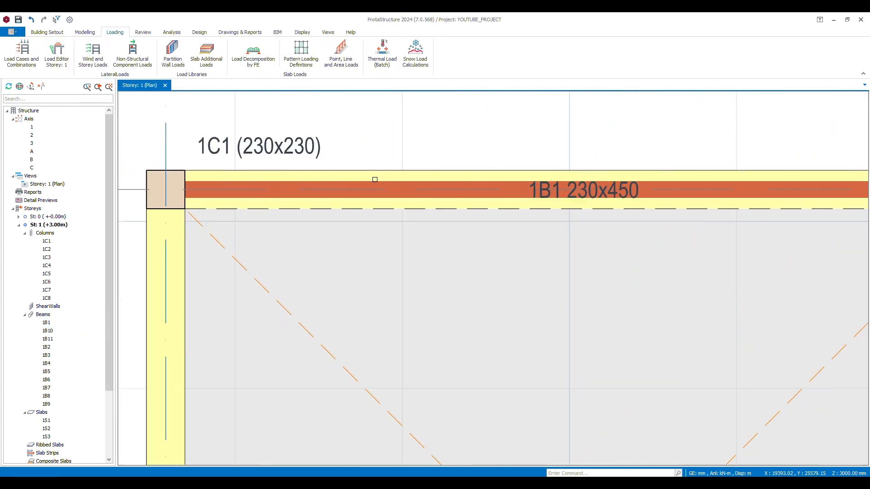
{"action": "scroll", "coordinate": [263, 192], "scroll_direction": "down", "scroll_amount": 4}
{"action": "scroll", "coordinate": [239, 192], "scroll_direction": "up", "scroll_amount": 5}
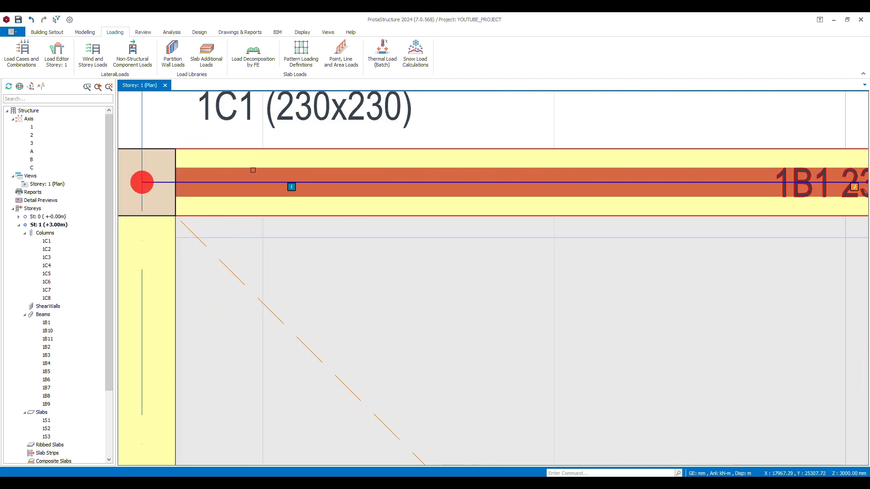
{"action": "left_click", "coordinate": [262, 171]}
{"action": "right_click", "coordinate": [263, 172]}
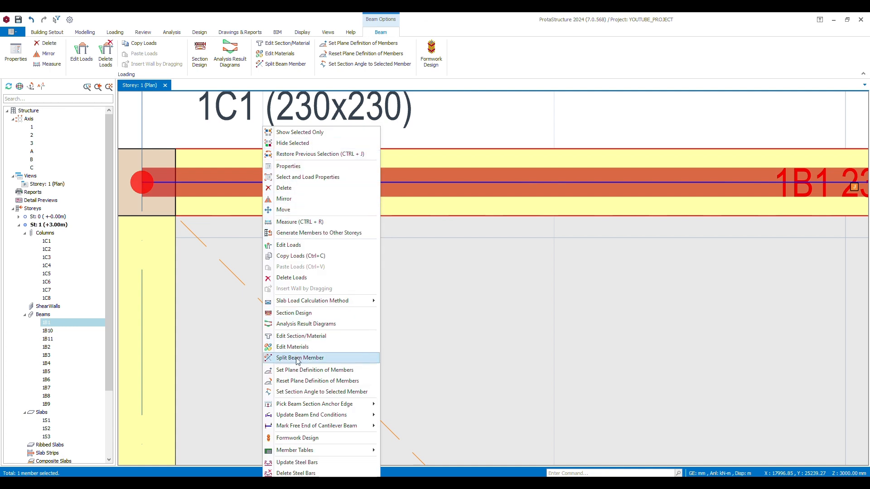
{"action": "left_click", "coordinate": [294, 245]}
{"action": "left_click", "coordinate": [131, 205]}
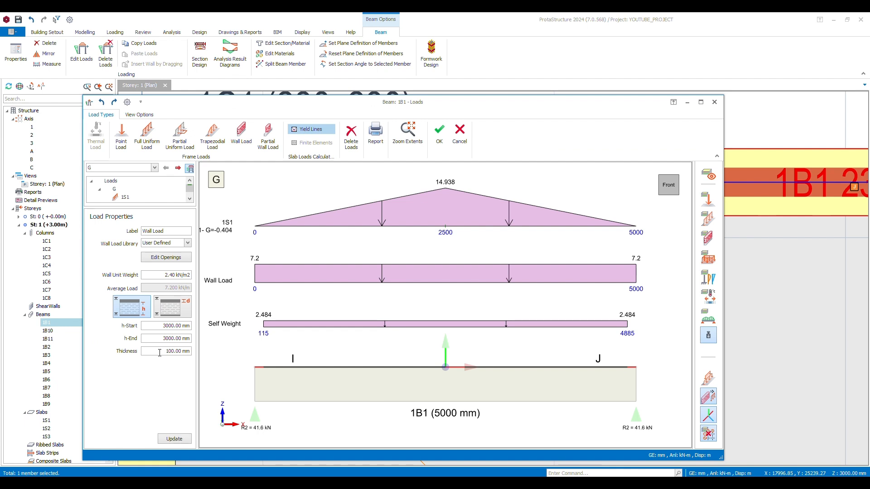
{"action": "left_click_drag", "start_coordinate": [159, 353], "coordinate": [205, 353]}
{"action": "type", "text": "23"}
{"action": "left_click", "coordinate": [175, 439]}
{"action": "left_click", "coordinate": [453, 133]}
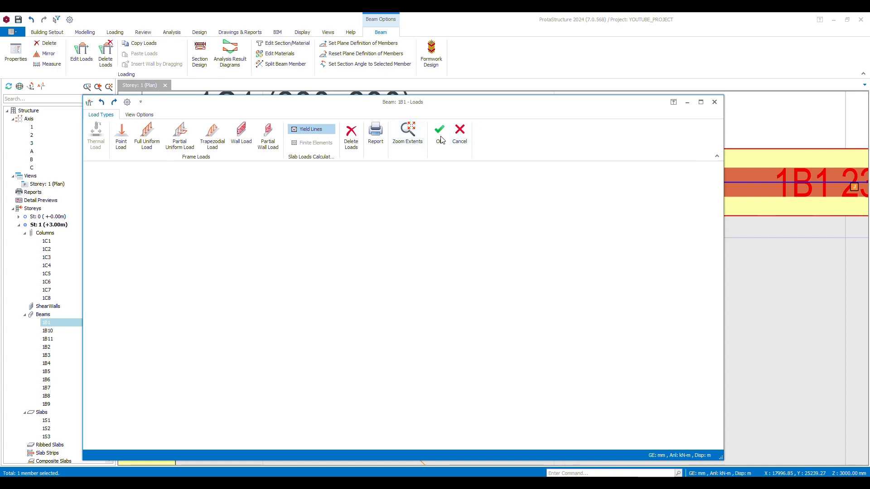
Copy the wall load from the axis C beam between axes 1 and 2
{"action": "scroll", "coordinate": [290, 176], "scroll_direction": "down", "scroll_amount": 5}
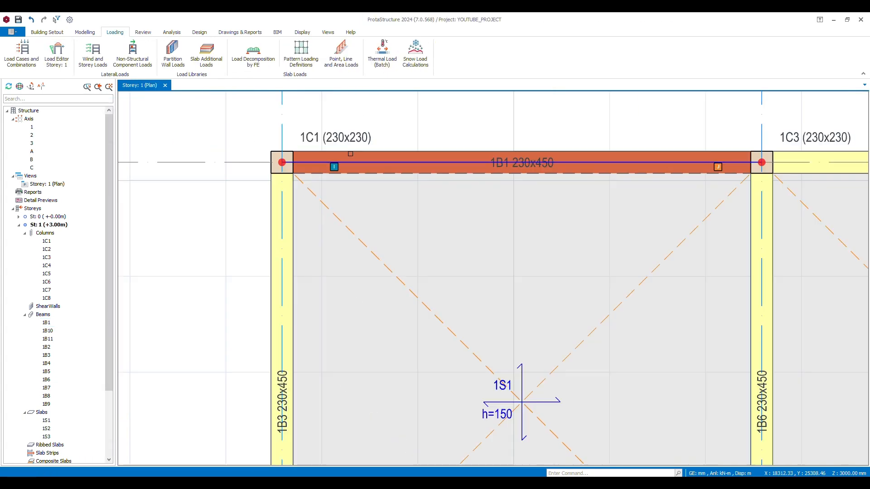
{"action": "left_click", "coordinate": [323, 172]}
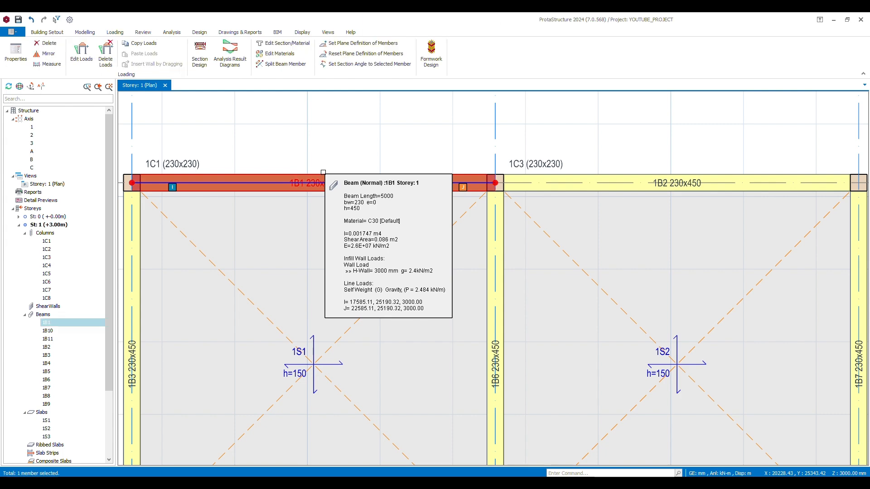
{"action": "right_click", "coordinate": [324, 172]}
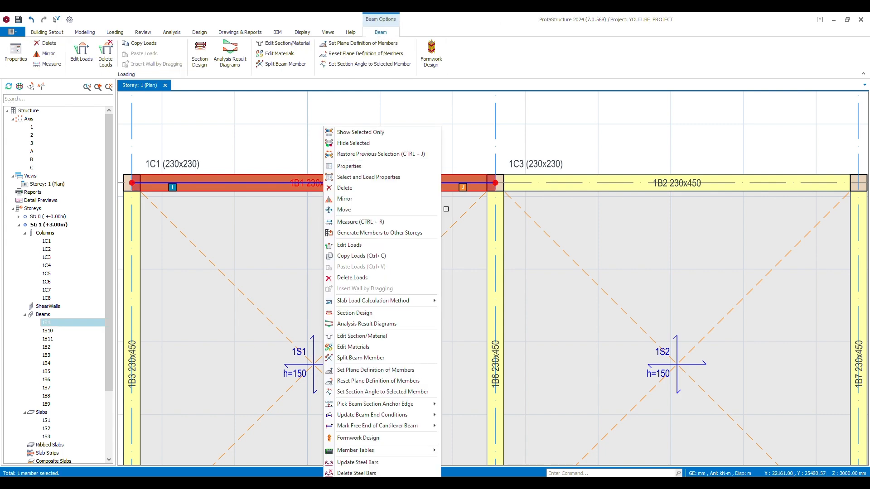
{"action": "left_click", "coordinate": [371, 258]}
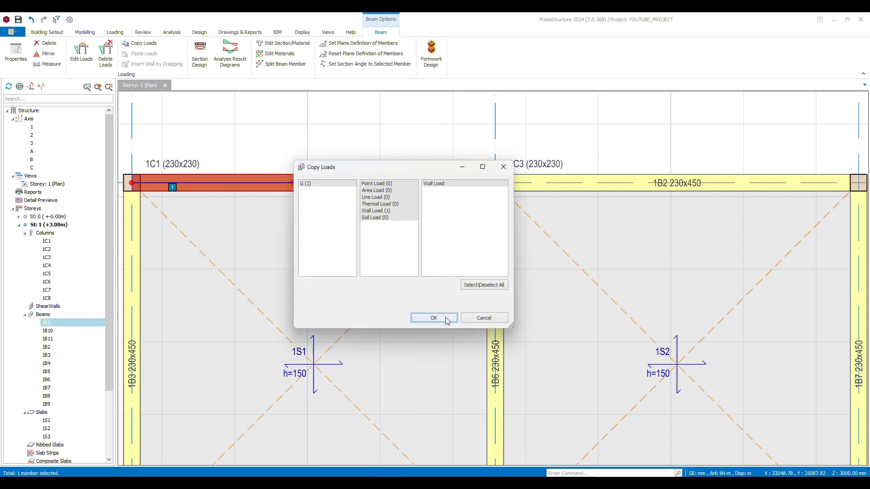
{"action": "left_click", "coordinate": [445, 318]}
Select all members of storey 1 and paste the copied wall load onto them
{"action": "scroll", "coordinate": [412, 291], "scroll_direction": "down", "scroll_amount": 6}
{"action": "left_click_drag", "start_coordinate": [312, 221], "coordinate": [477, 386]}
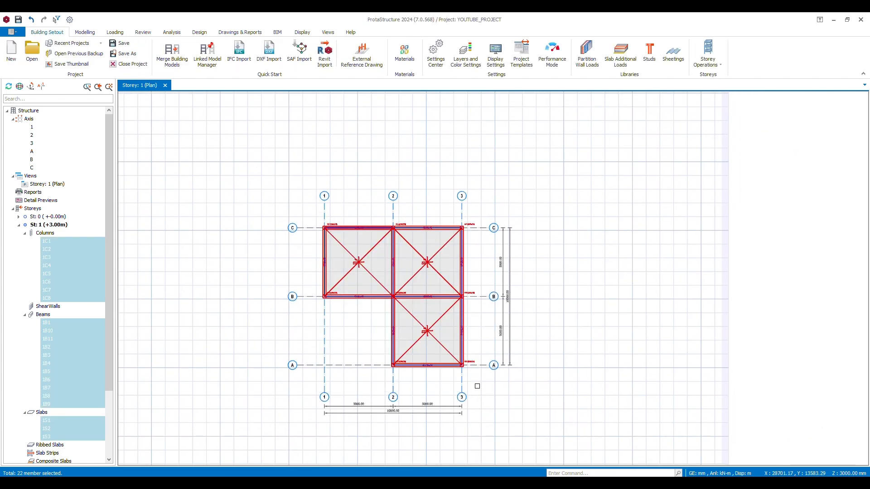
{"action": "right_click", "coordinate": [475, 292]}
{"action": "left_click", "coordinate": [531, 242]}
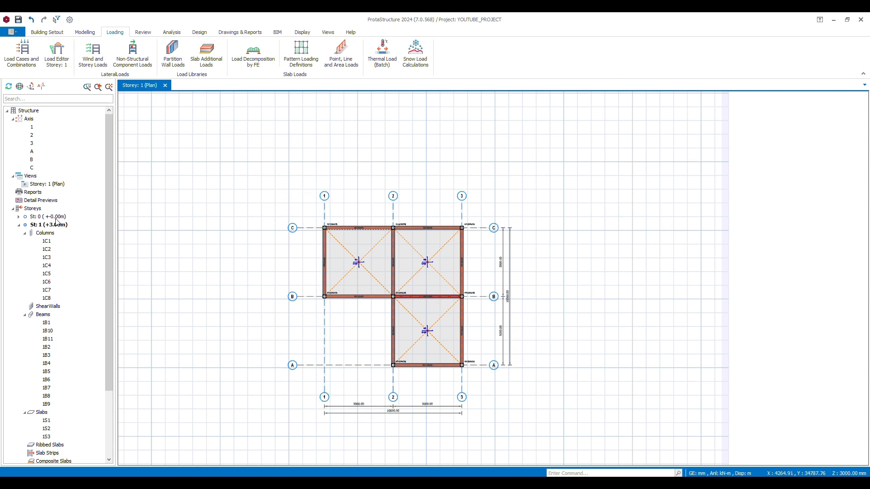
Open a 3D view of storey 1 and examine the wall loads on its beams from several sides, ending at the front
{"action": "right_click", "coordinate": [35, 209]}
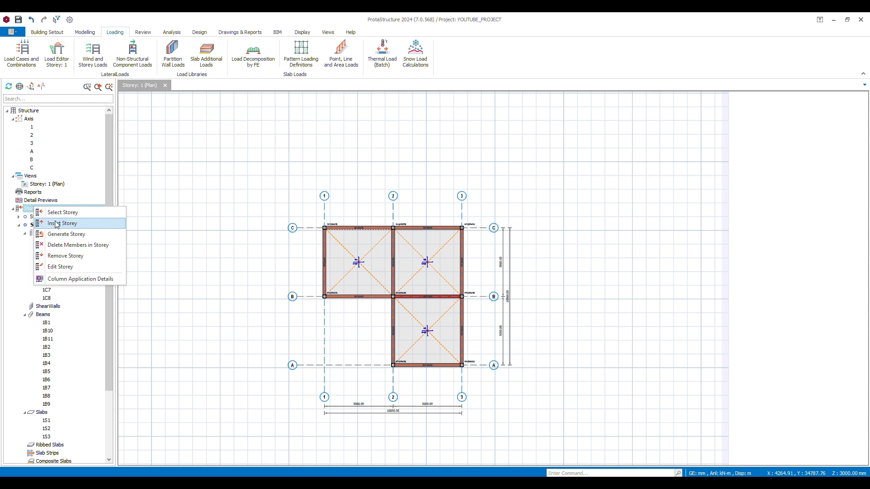
{"action": "right_click", "coordinate": [33, 174]}
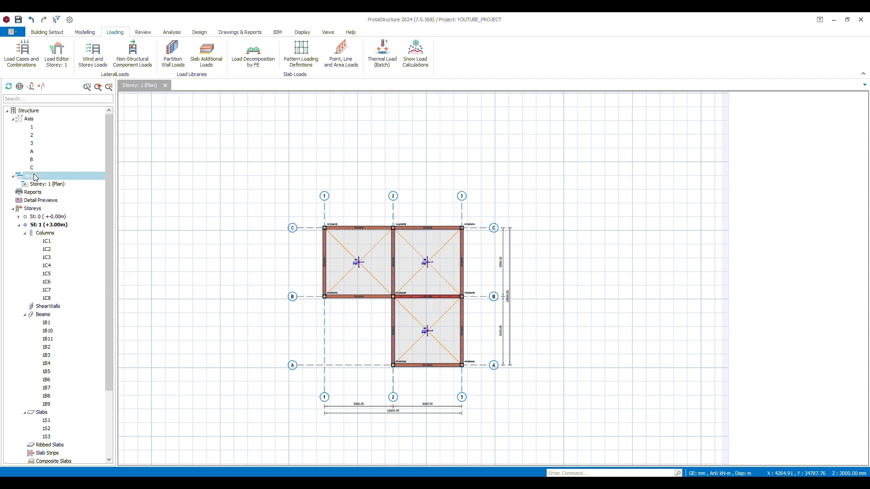
{"action": "left_click", "coordinate": [65, 193]}
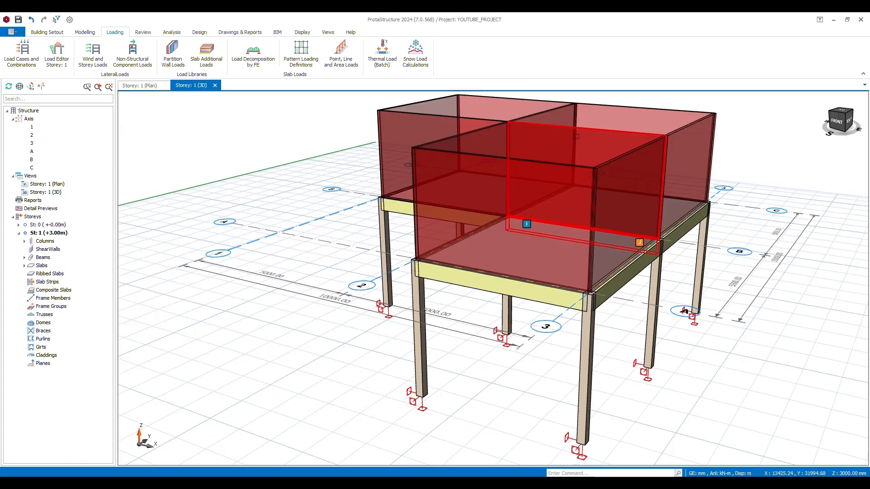
{"action": "left_click", "coordinate": [842, 125]}
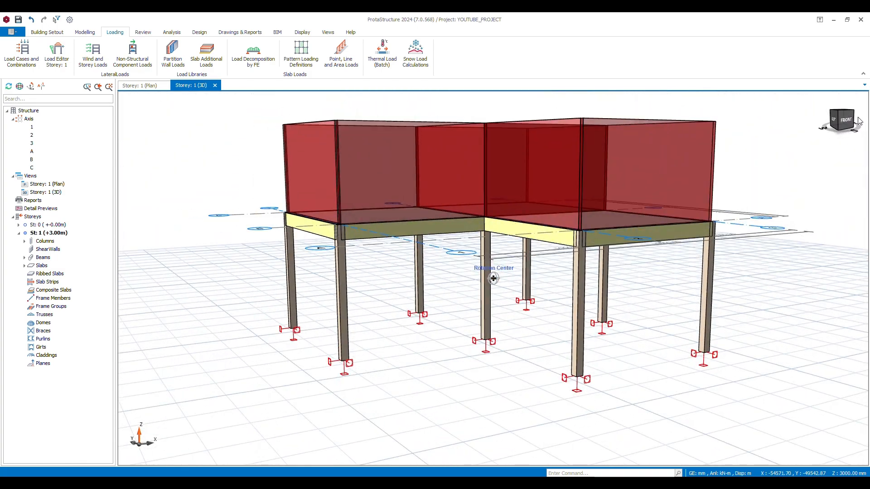
{"action": "mouse_move", "coordinate": [860, 121]}
{"action": "left_mouse_down"}
{"action": "mouse_move", "coordinate": [862, 132]}
{"action": "mouse_move", "coordinate": [854, 117]}
{"action": "mouse_move", "coordinate": [869, 119]}
{"action": "left_mouse_up"}
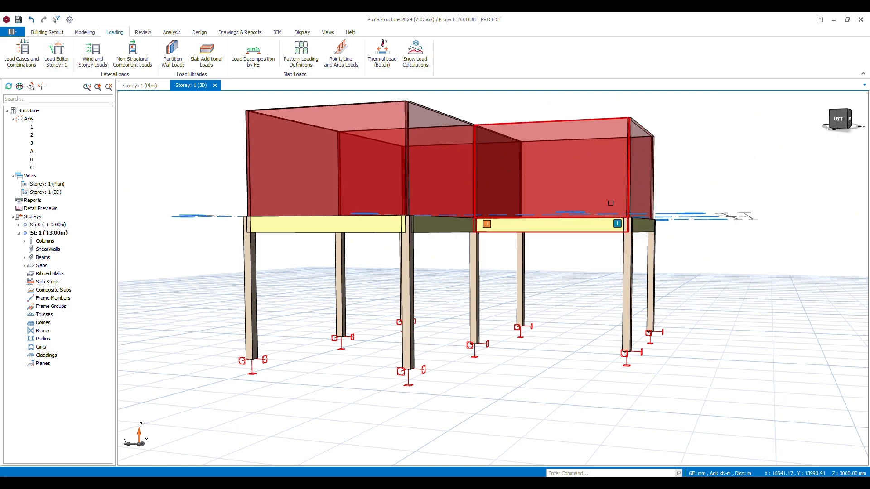
{"action": "left_click", "coordinate": [855, 121]}
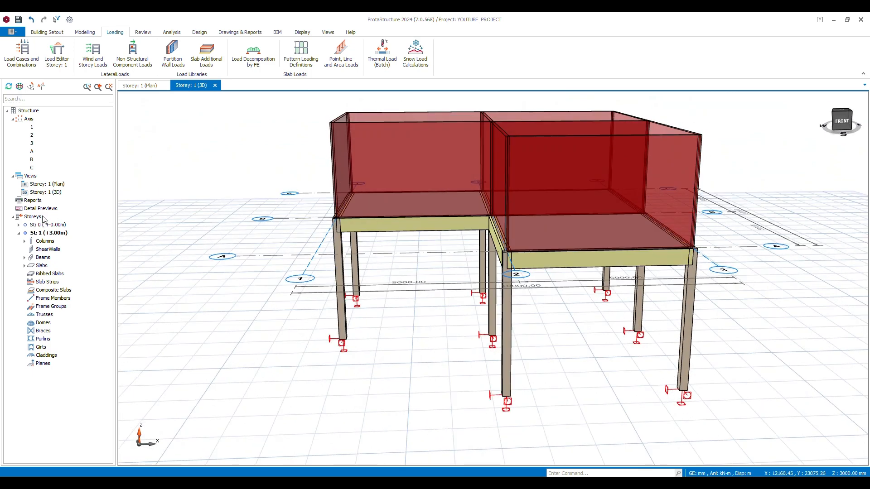
{"action": "left_click", "coordinate": [844, 121]}
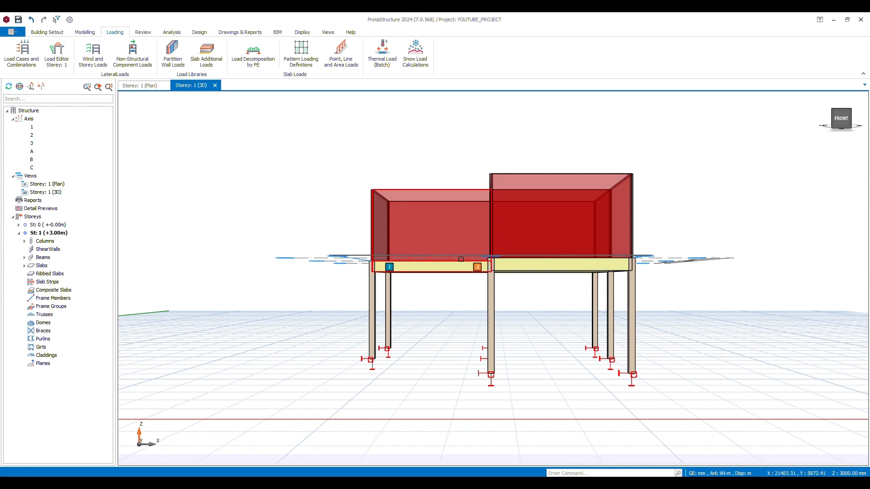
{"action": "mouse_move", "coordinate": [516, 267]}
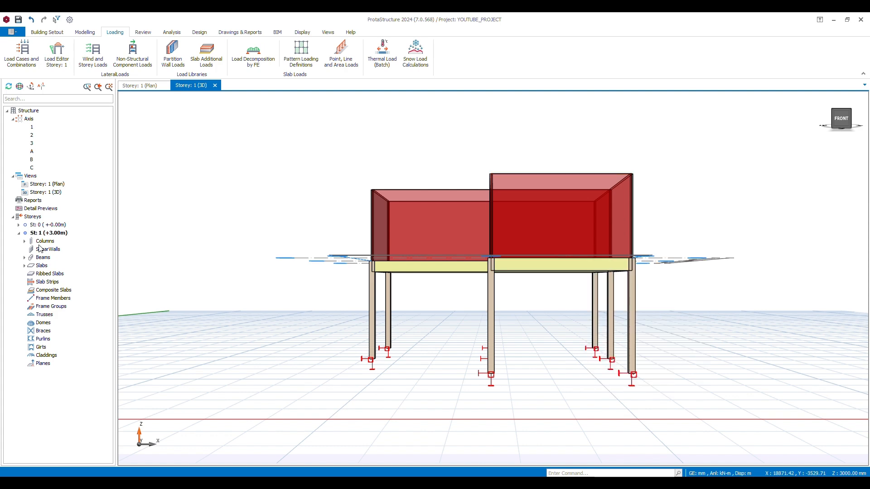
Insert storey 2 with a height of 3000 mm above storey 1, accepting the warning
{"action": "right_click", "coordinate": [35, 217]}
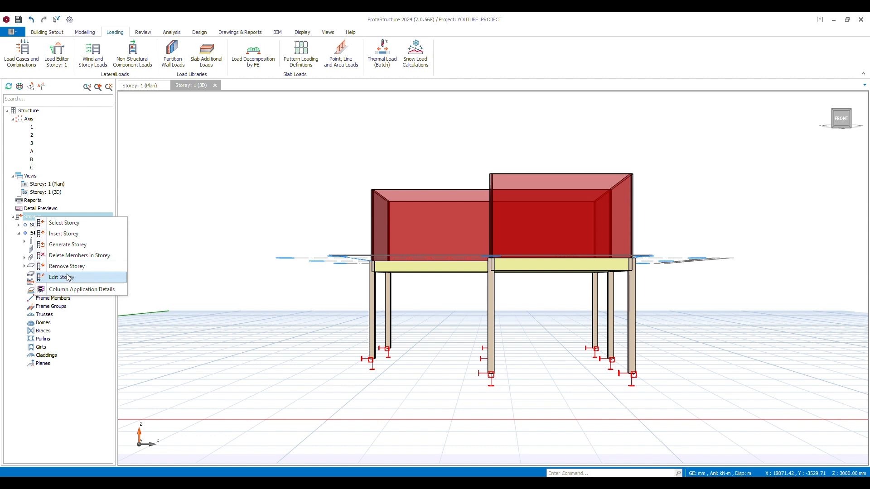
{"action": "left_click", "coordinate": [64, 234]}
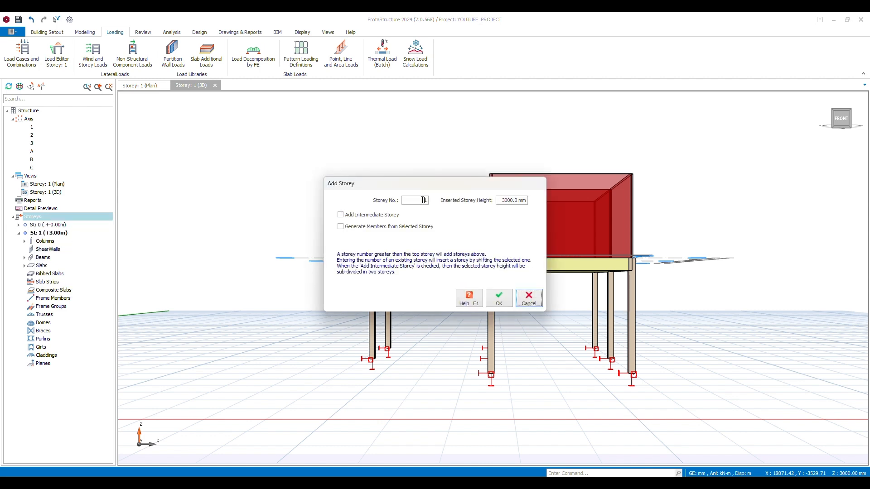
{"action": "left_click", "coordinate": [423, 200]}
{"action": "type", "text": "2"}
{"action": "left_click", "coordinate": [500, 299]}
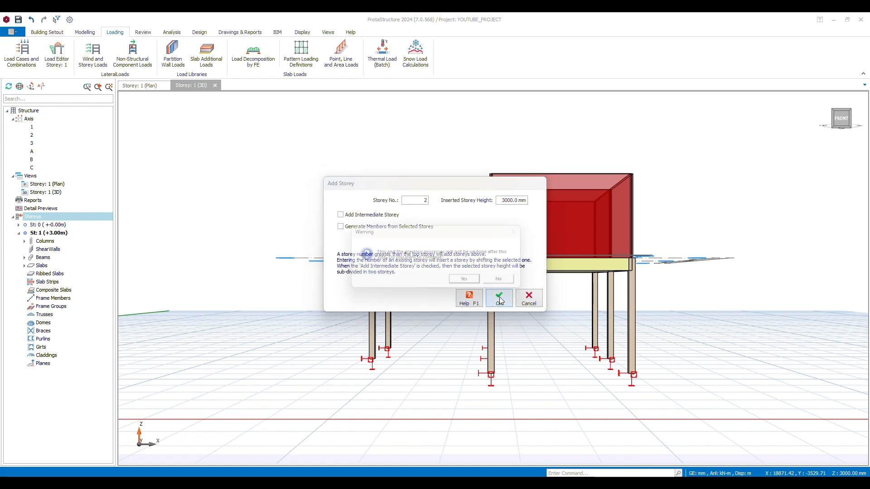
{"action": "left_click", "coordinate": [469, 282]}
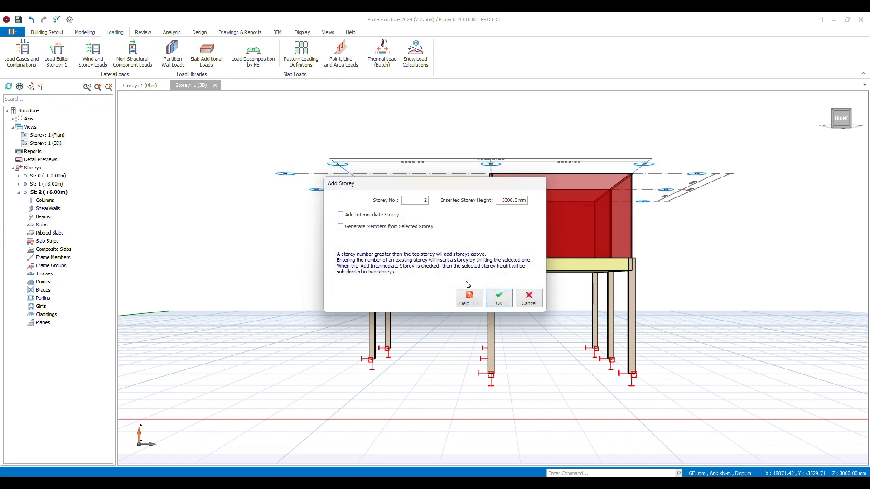
Generate storey 2 (+6.00m) from storey 1 (+3.00m), copying only the columns and beams, and close the generation dialog
{"action": "left_click", "coordinate": [35, 167]}
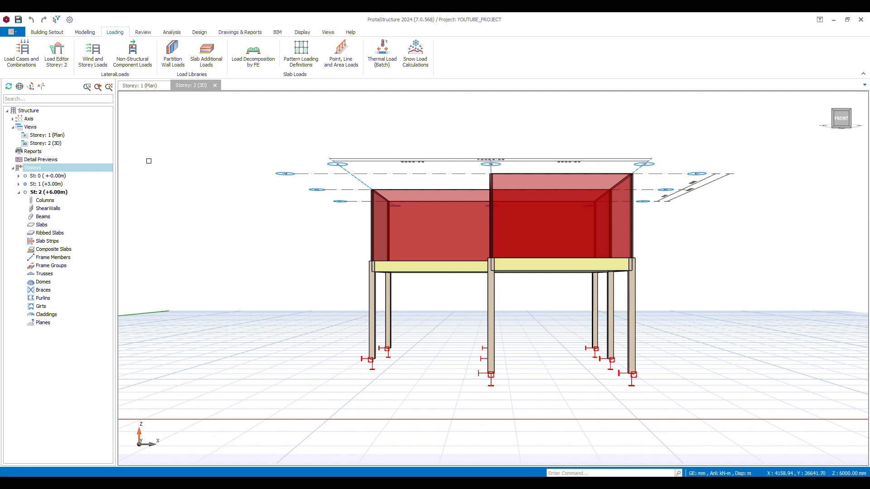
{"action": "right_click", "coordinate": [67, 167]}
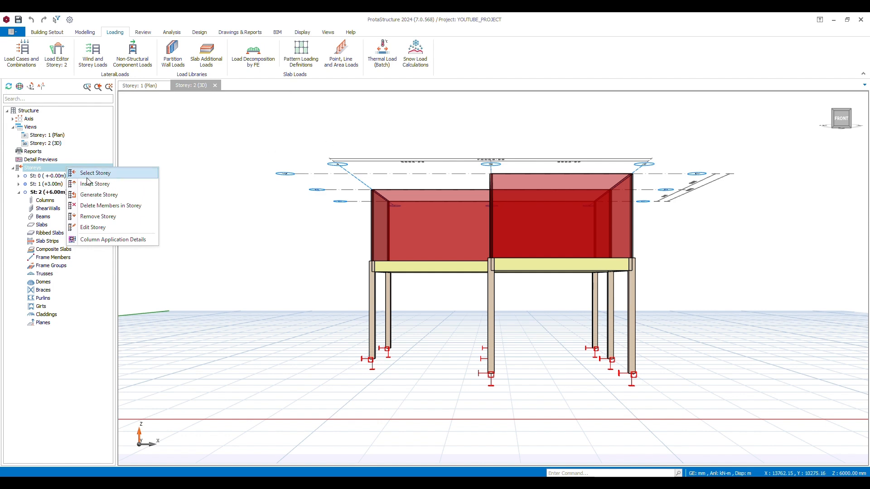
{"action": "left_click", "coordinate": [95, 195]}
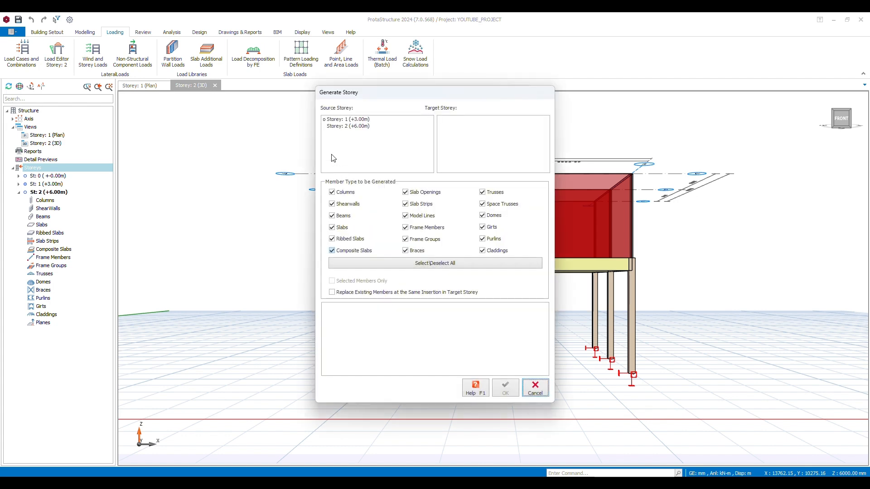
{"action": "left_click", "coordinate": [344, 119]}
{"action": "left_click", "coordinate": [475, 126]}
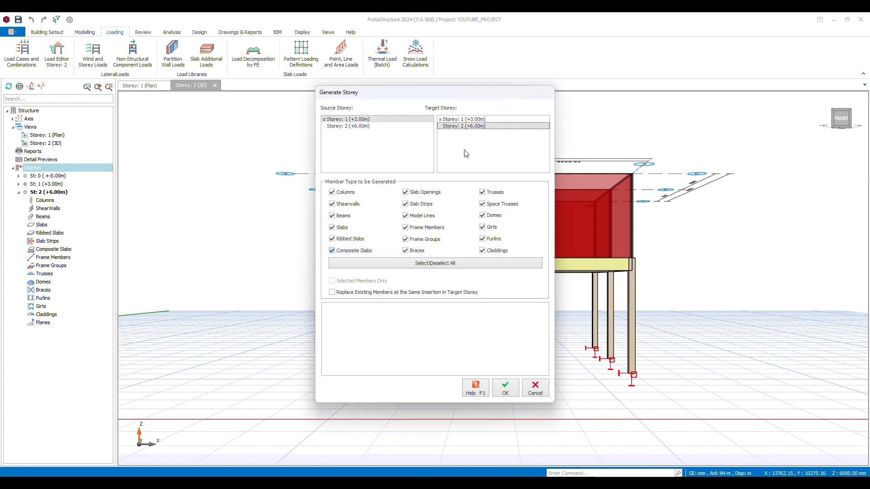
{"action": "left_click", "coordinate": [430, 265]}
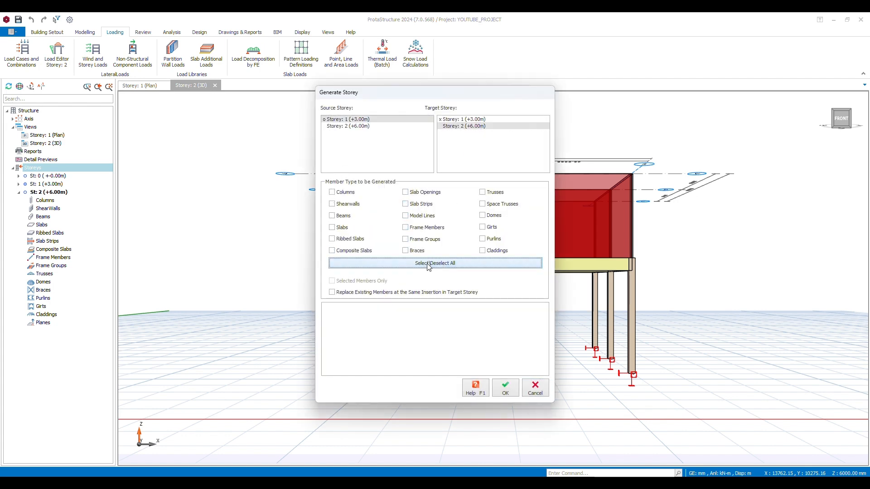
{"action": "left_click", "coordinate": [338, 193]}
{"action": "left_click", "coordinate": [339, 216]}
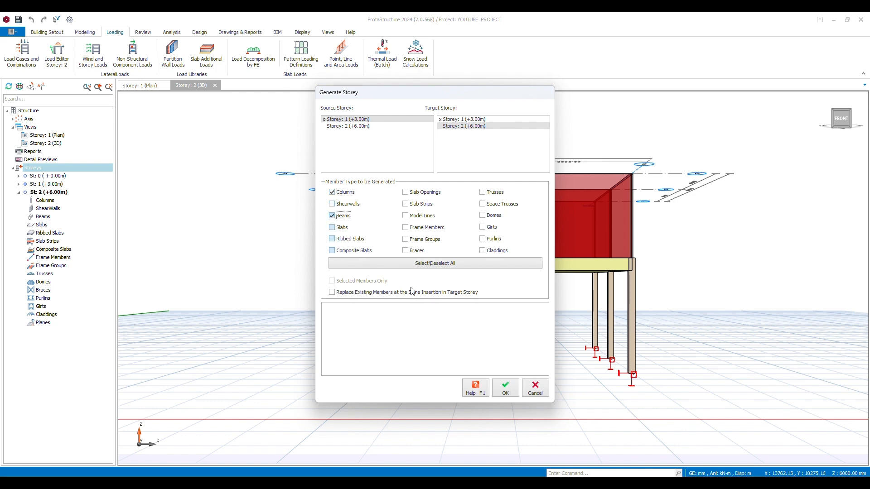
{"action": "left_click", "coordinate": [517, 393]}
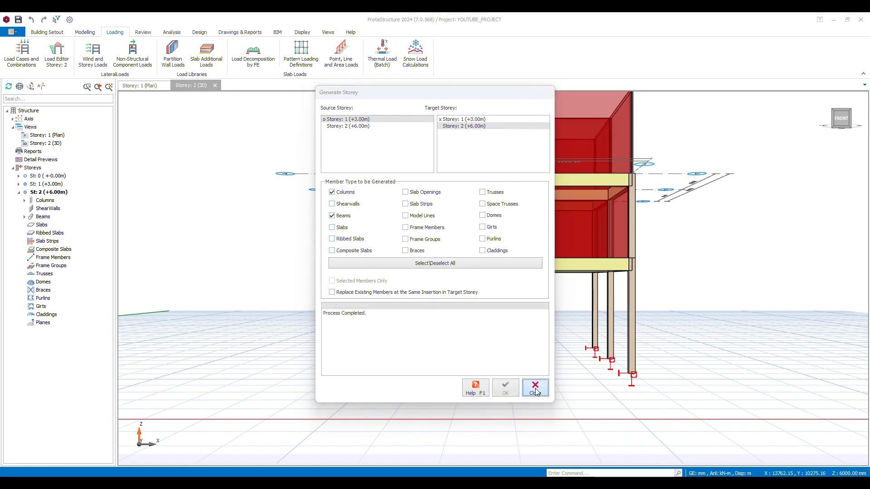
{"action": "left_click", "coordinate": [536, 389]}
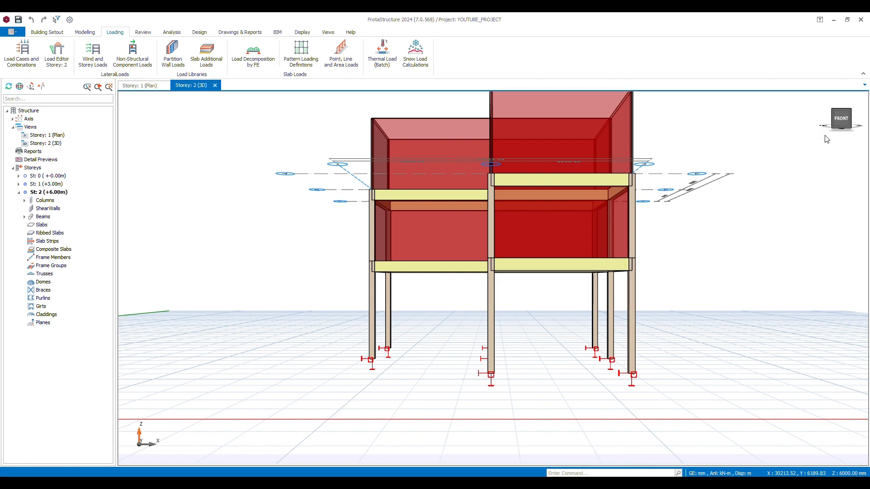
Inspect the two-storey frame from an angle in 3D and return to the storey 1 plan
{"action": "left_click_drag", "start_coordinate": [842, 120], "coordinate": [823, 127]}
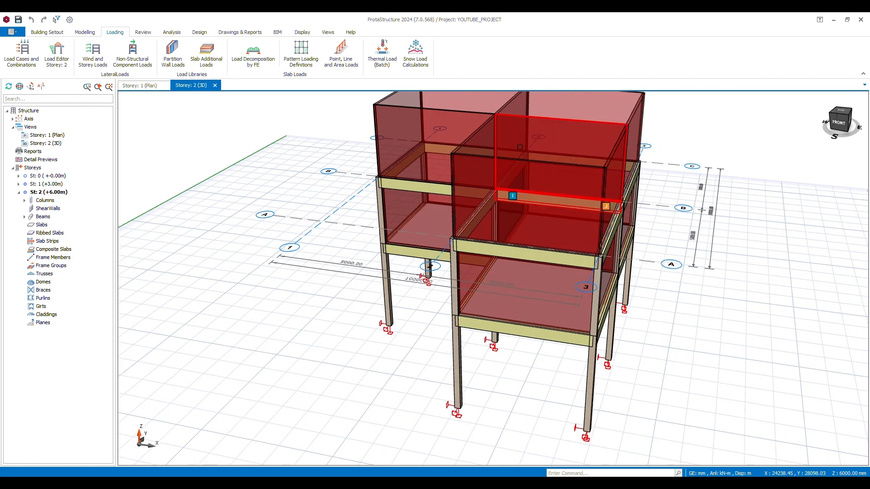
{"action": "left_click", "coordinate": [138, 86]}
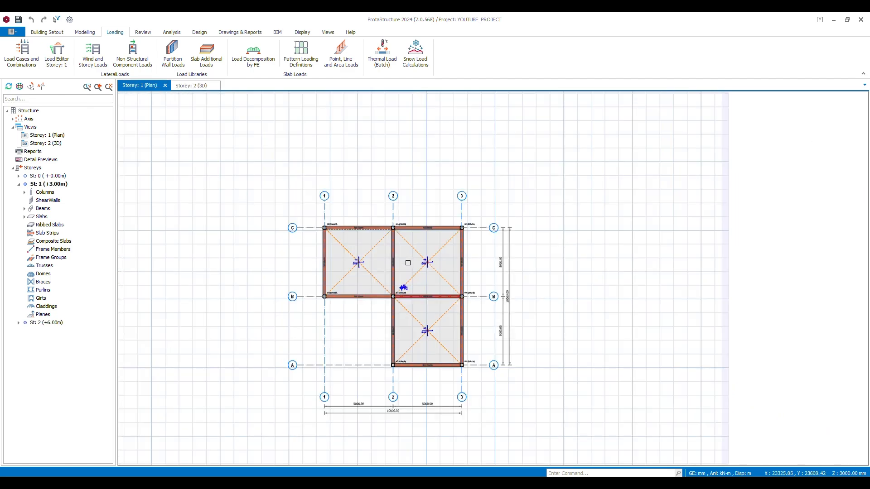
Open the storey 2 (+6.00m) plan, select all its members and filter the selection to beams only
{"action": "scroll", "coordinate": [362, 245], "scroll_direction": "up", "scroll_amount": 5}
{"action": "scroll", "coordinate": [241, 207], "scroll_direction": "down", "scroll_amount": 6}
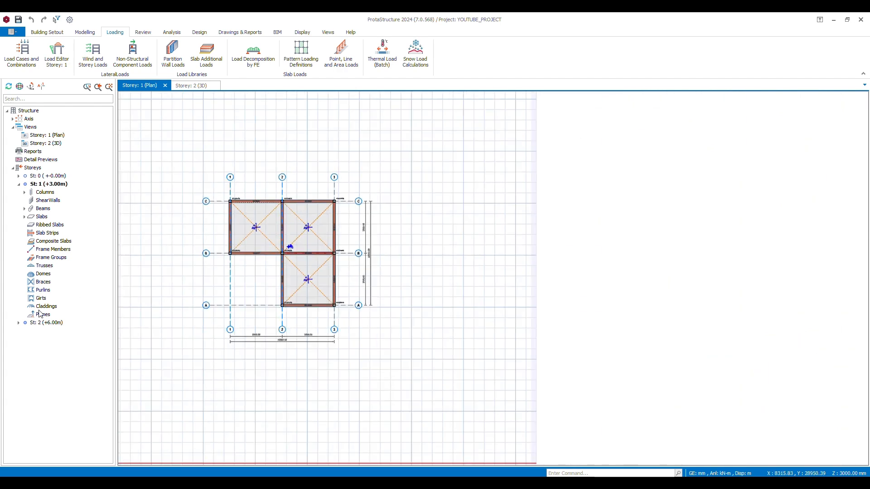
{"action": "double_click", "coordinate": [45, 322]}
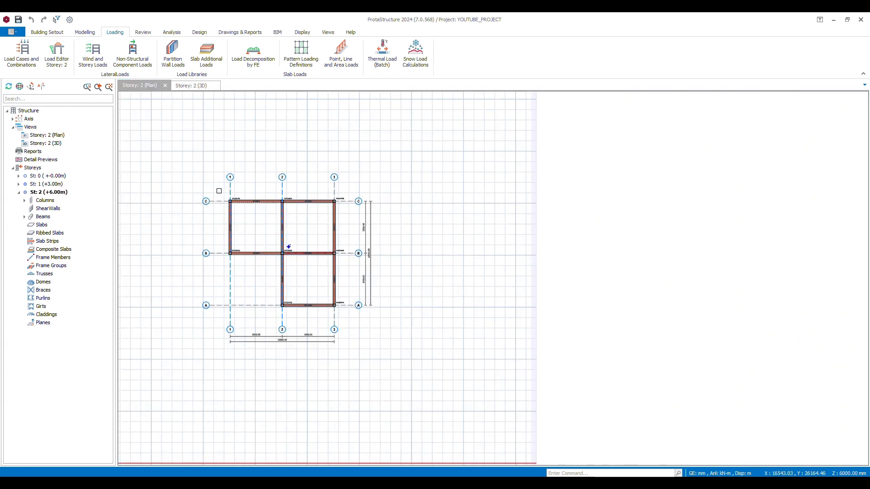
{"action": "left_click_drag", "start_coordinate": [219, 190], "coordinate": [358, 325]}
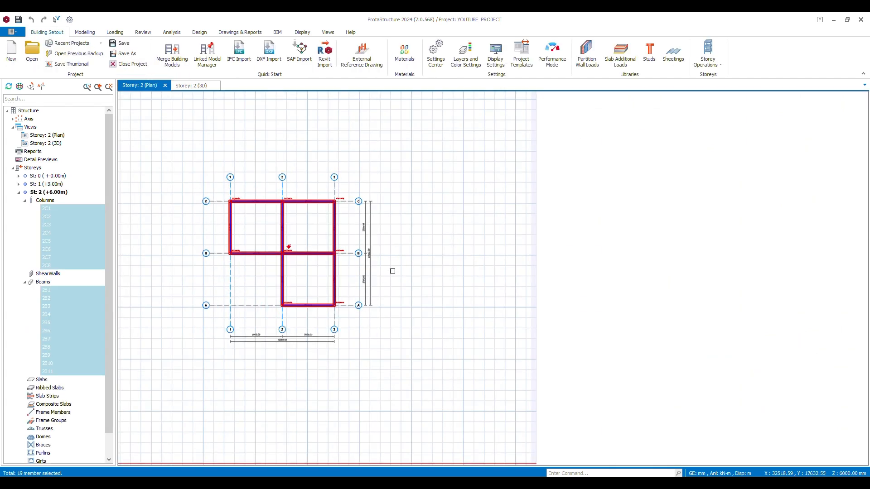
{"action": "right_click", "coordinate": [409, 234]}
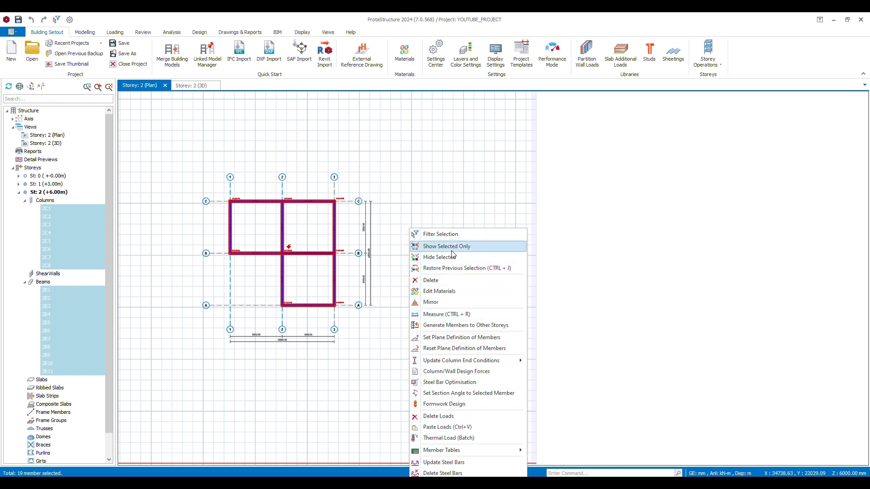
{"action": "left_click", "coordinate": [453, 235]}
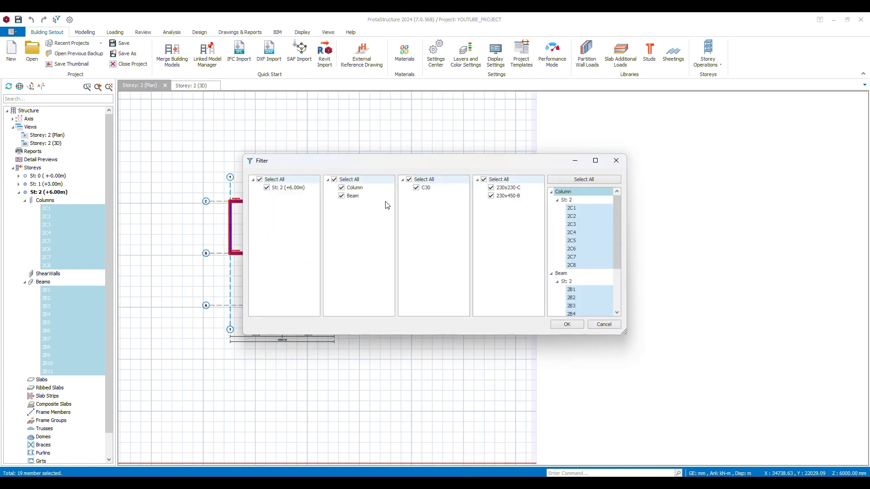
{"action": "left_click", "coordinate": [342, 196]}
{"action": "left_click", "coordinate": [341, 187]}
{"action": "left_click", "coordinate": [341, 195]}
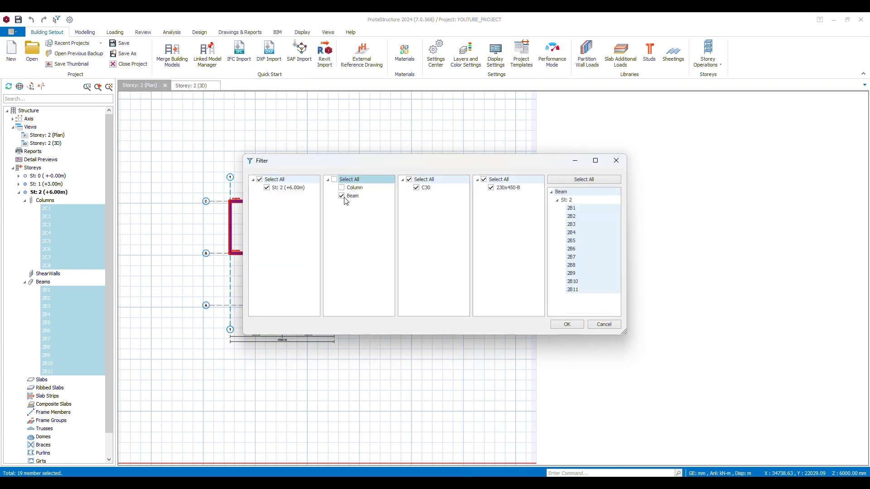
{"action": "left_click", "coordinate": [567, 324]}
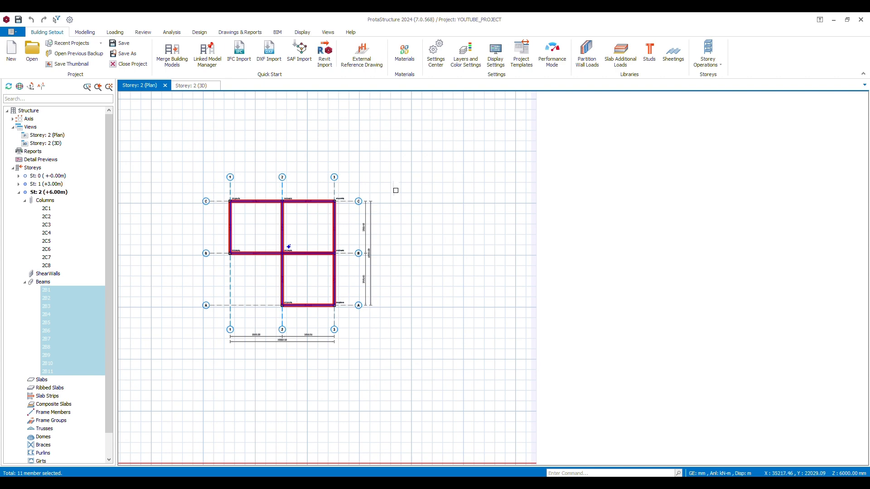
Delete all loads, including the wall loads, from the selected storey 2 beams and clear the selection
{"action": "right_click", "coordinate": [380, 183]}
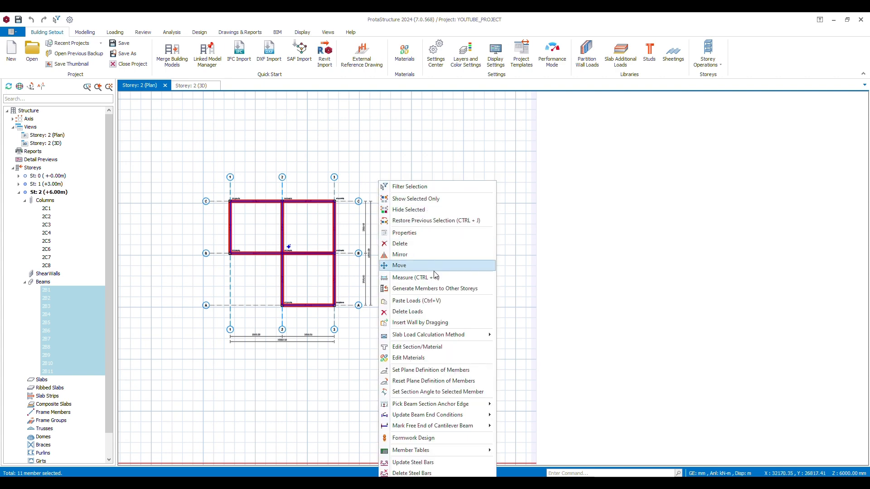
{"action": "left_click", "coordinate": [421, 312]}
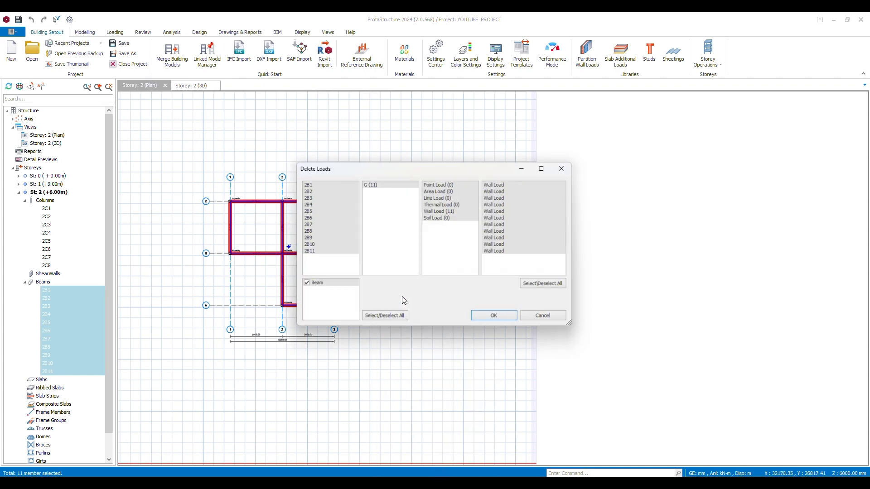
{"action": "left_click", "coordinate": [495, 317]}
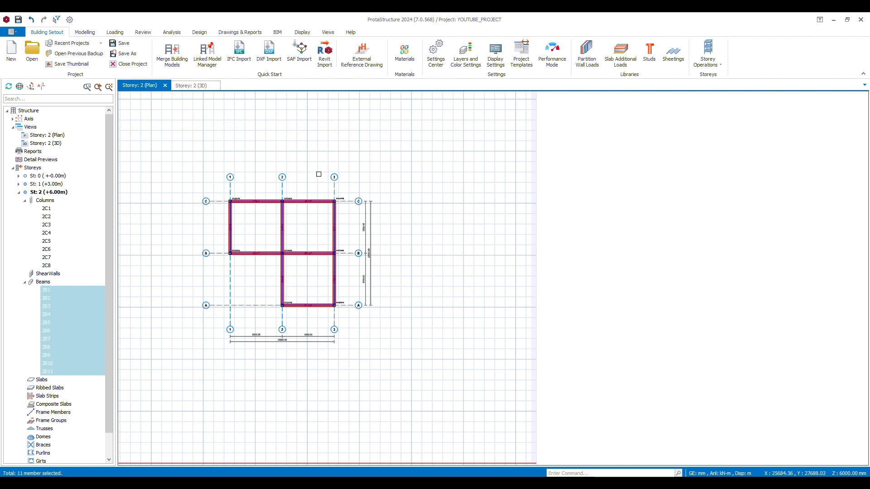
{"action": "scroll", "coordinate": [314, 178], "scroll_direction": "up", "scroll_amount": 5}
{"action": "key", "text": "Escape"}
{"action": "scroll", "coordinate": [320, 179], "scroll_direction": "down", "scroll_amount": 2}
{"action": "scroll", "coordinate": [320, 179], "scroll_direction": "down", "scroll_amount": 2}
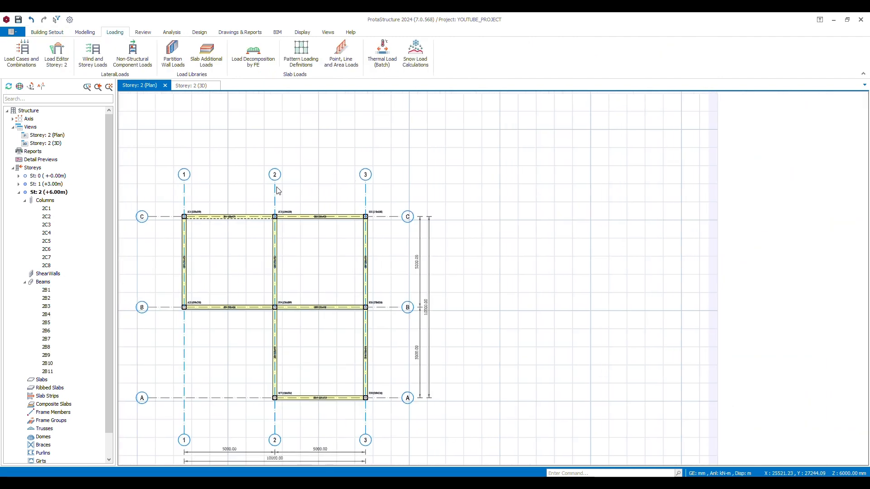
Inspect the wall loads on the two-storey frame in 3D from the front and a corner, and return to the storey 2 plan
{"action": "left_click", "coordinate": [202, 87]}
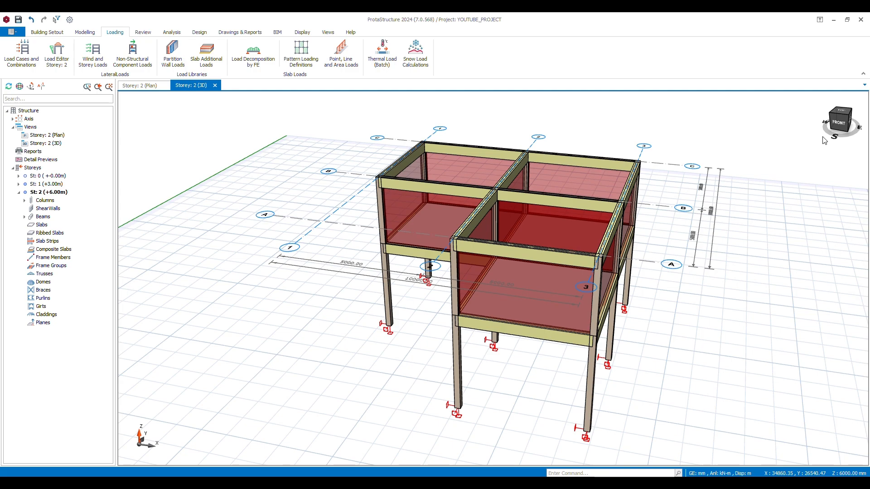
{"action": "left_click", "coordinate": [841, 122]}
{"action": "left_click", "coordinate": [852, 118]}
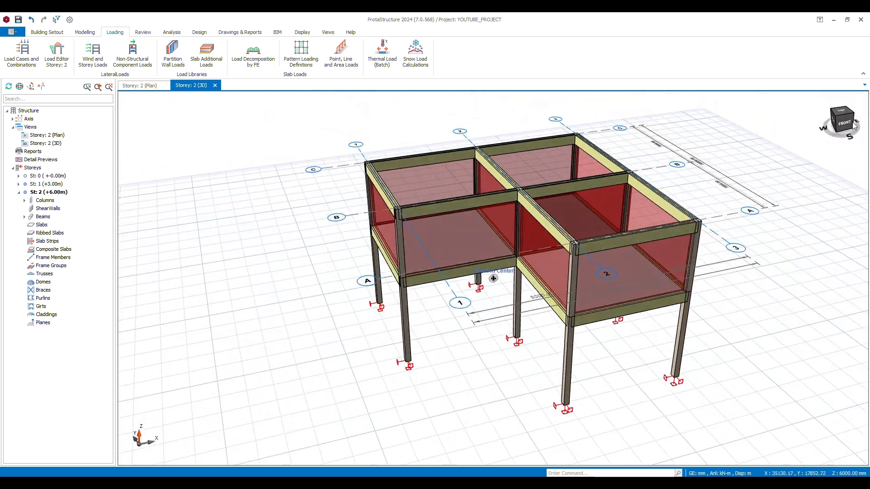
{"action": "left_click", "coordinate": [152, 86]}
{"action": "middle_click_drag", "start_coordinate": [307, 132], "coordinate": [296, 122]}
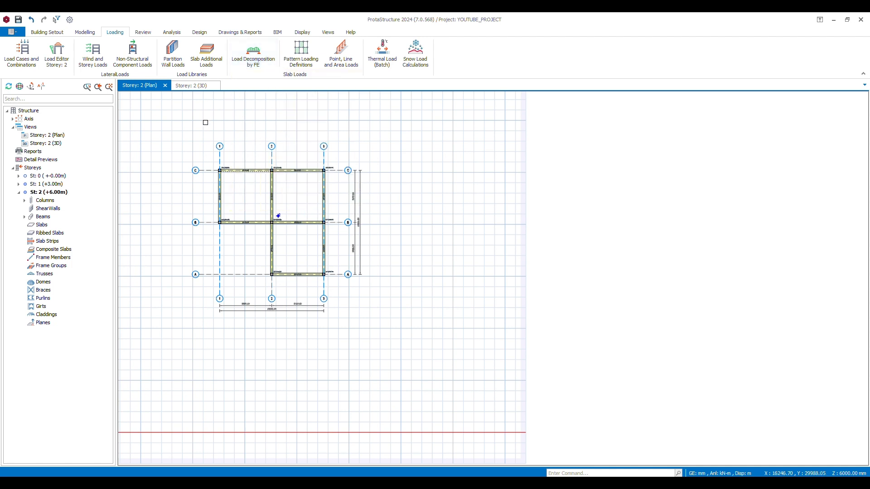
Open the storey 1 (+3.00m) plan and examine the slab panels and how their loads divide onto the surrounding beams
{"action": "double_click", "coordinate": [46, 184]}
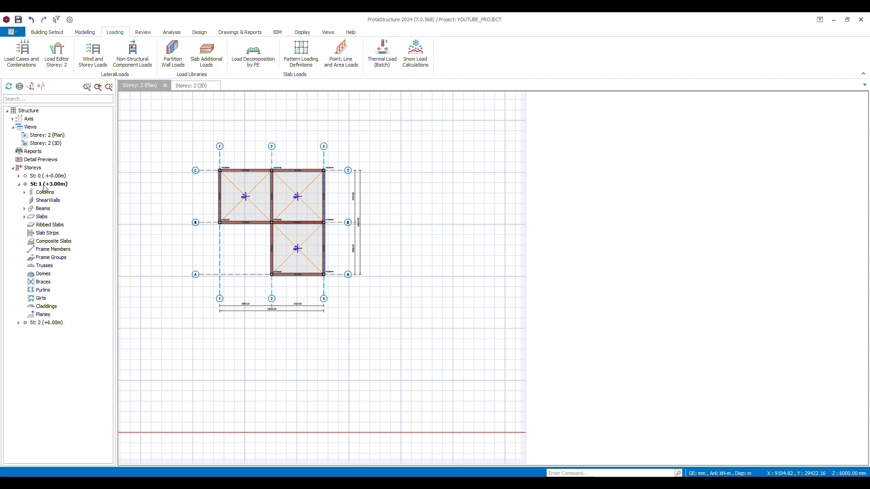
{"action": "scroll", "coordinate": [247, 192], "scroll_direction": "up", "scroll_amount": 6}
{"action": "scroll", "coordinate": [305, 214], "scroll_direction": "down", "scroll_amount": 3}
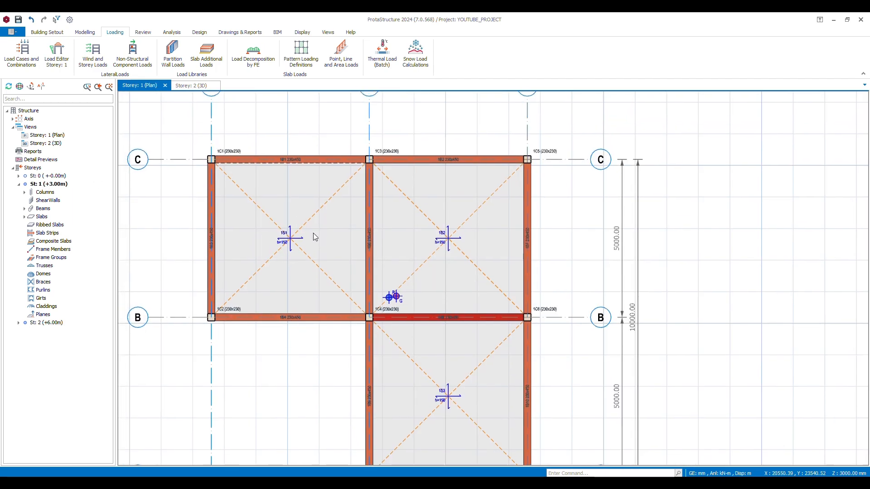
{"action": "left_click", "coordinate": [316, 237]}
{"action": "scroll", "coordinate": [466, 287], "scroll_direction": "down", "scroll_amount": 2}
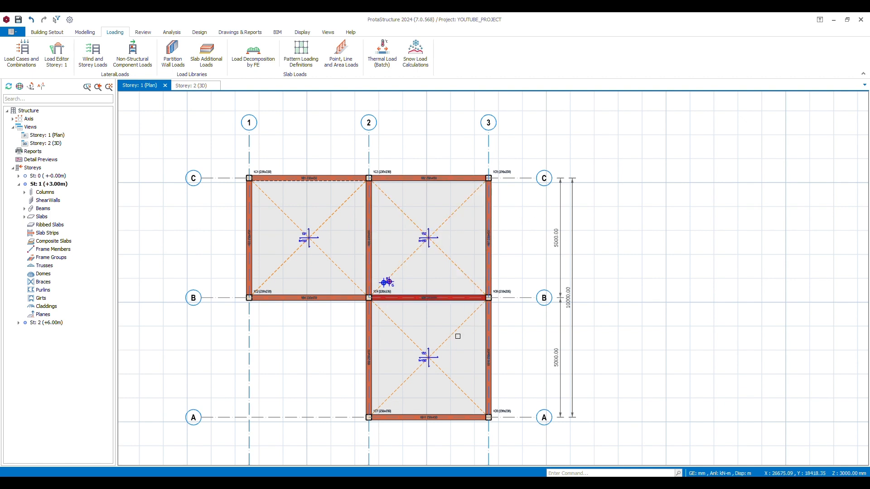
{"action": "left_click", "coordinate": [492, 218]}
{"action": "left_click", "coordinate": [511, 214]}
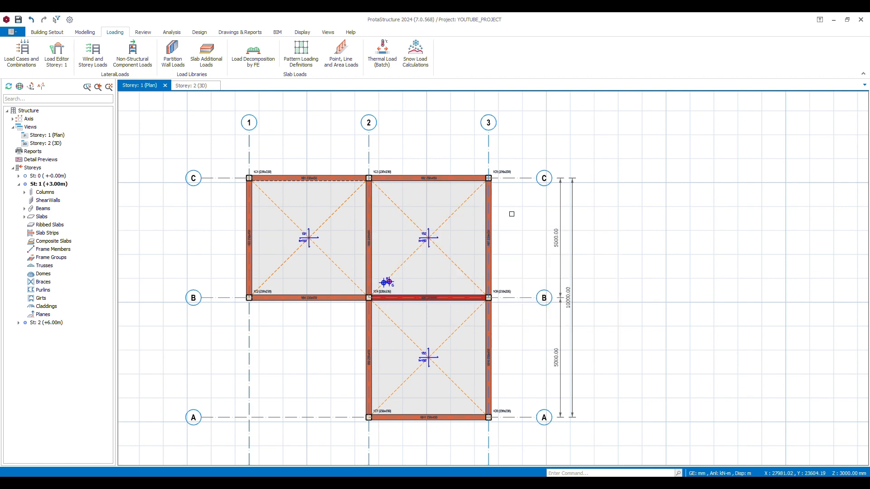
{"action": "left_click", "coordinate": [449, 222]}
{"action": "mouse_move", "coordinate": [448, 223]}
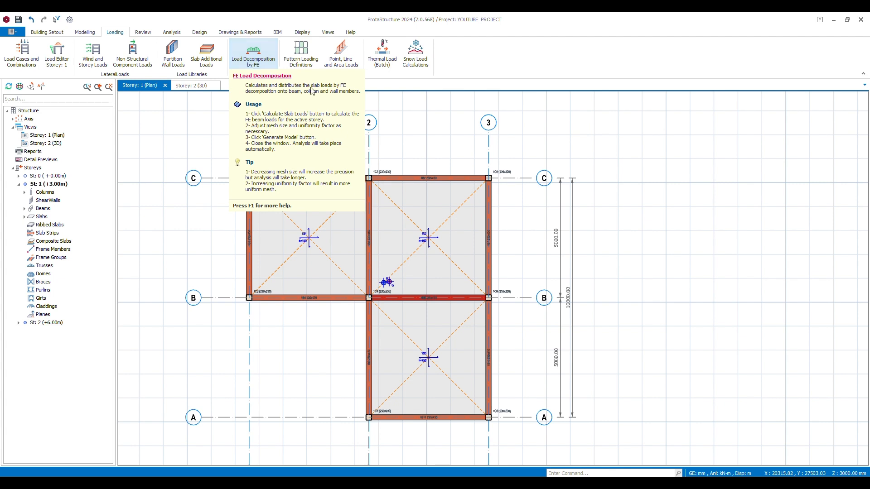
Run the Building Model Check with all checks enabled for all storeys and review the results list
{"action": "left_click", "coordinate": [144, 33]}
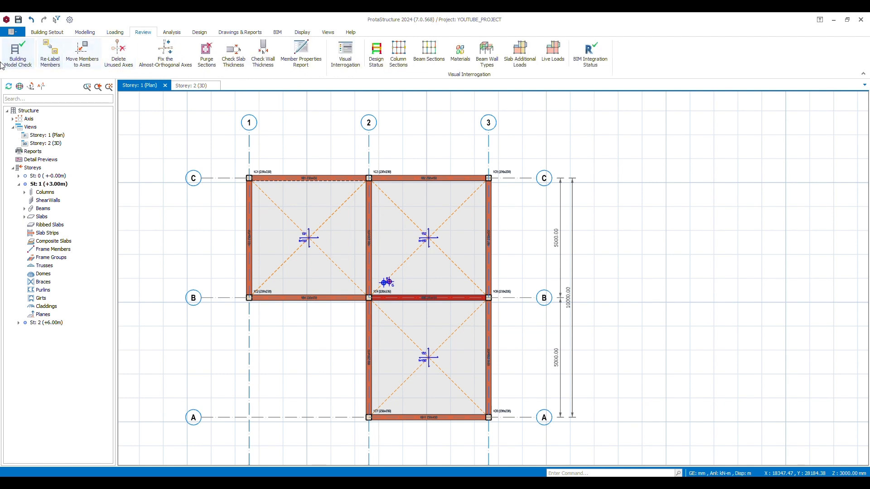
{"action": "left_click", "coordinate": [17, 53]}
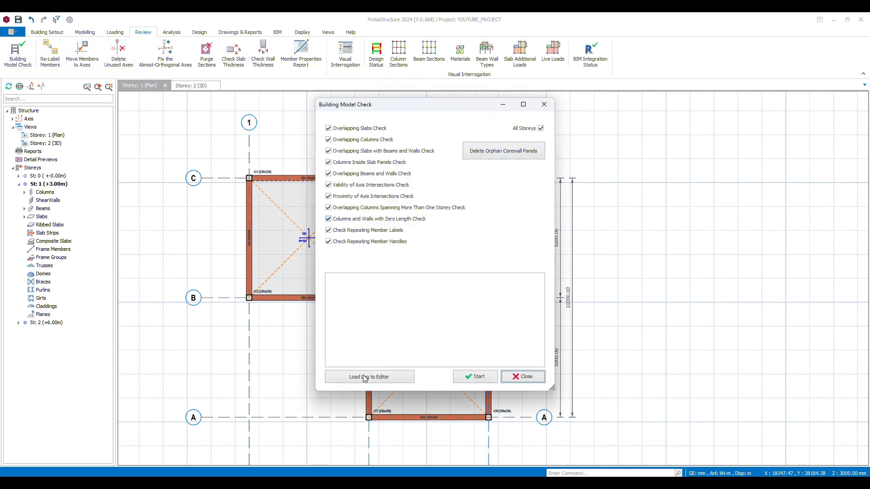
{"action": "left_click", "coordinate": [490, 378]}
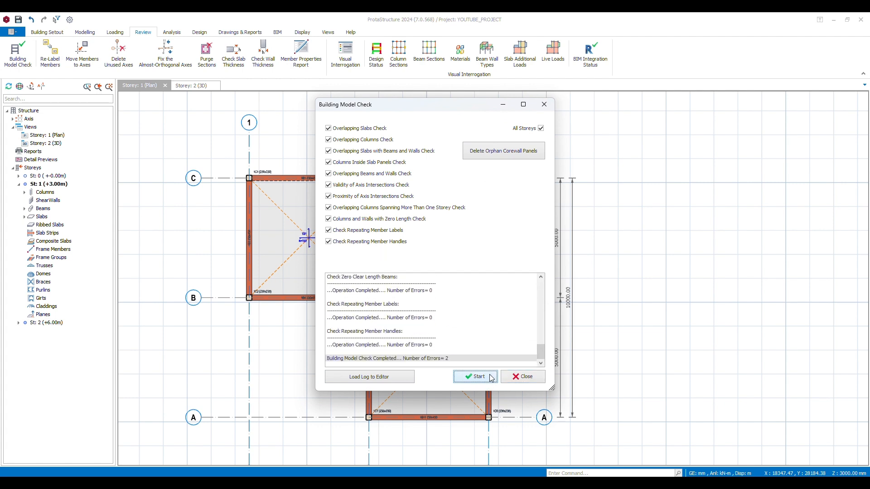
{"action": "scroll", "coordinate": [444, 347], "scroll_direction": "up", "scroll_amount": 8}
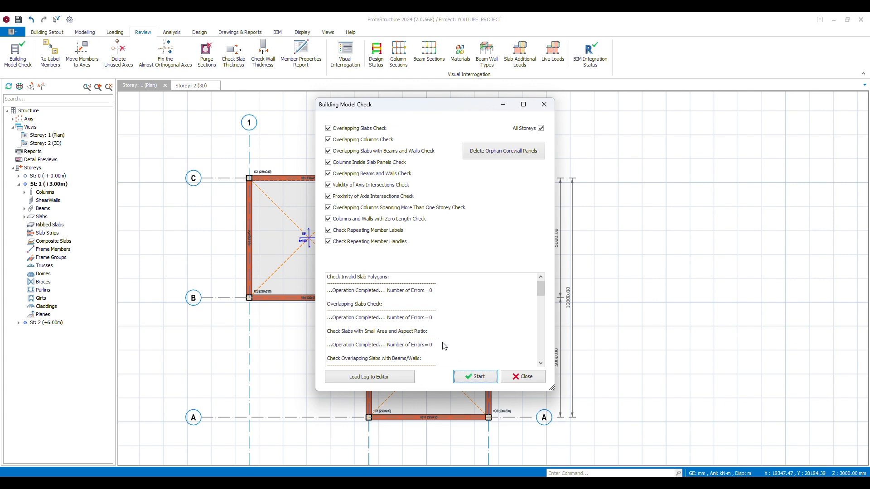
{"action": "scroll", "coordinate": [444, 347], "scroll_direction": "down", "scroll_amount": 8}
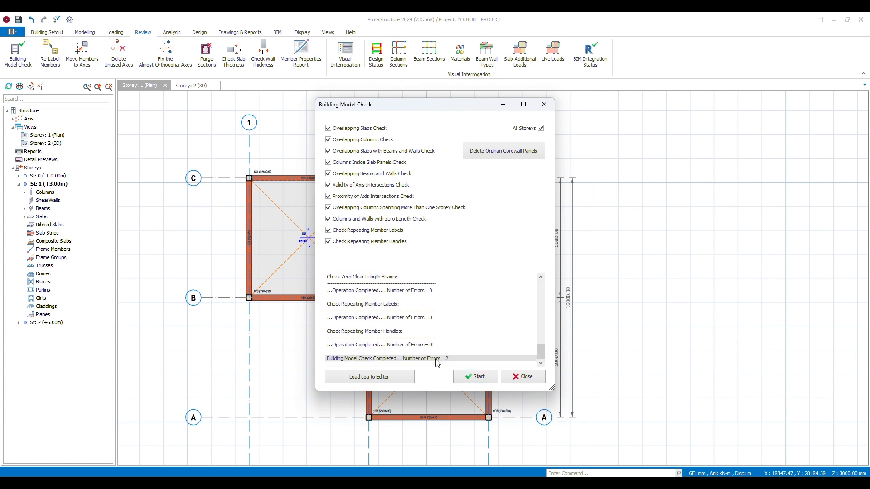
Load the check log into the text editor, read the overlapping beams section, and close the model check
{"action": "left_click", "coordinate": [391, 378]}
{"action": "scroll", "coordinate": [194, 123], "scroll_direction": "down", "scroll_amount": 10}
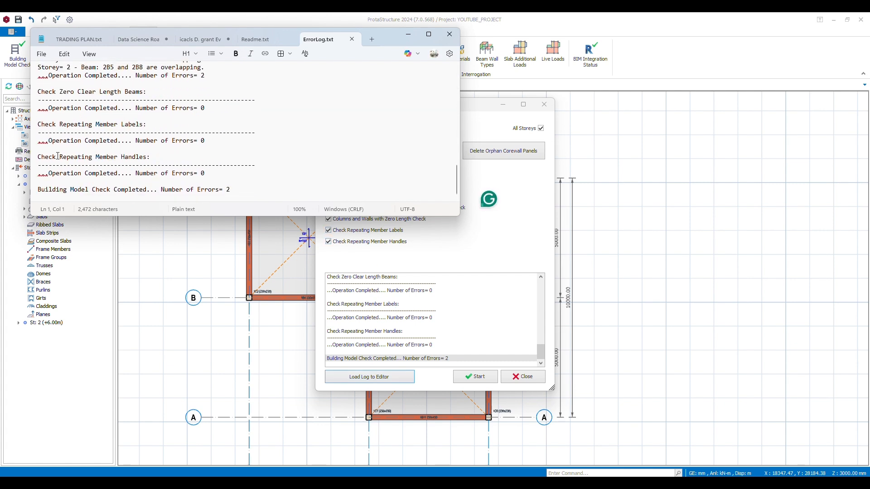
{"action": "scroll", "coordinate": [77, 179], "scroll_direction": "up", "scroll_amount": 5}
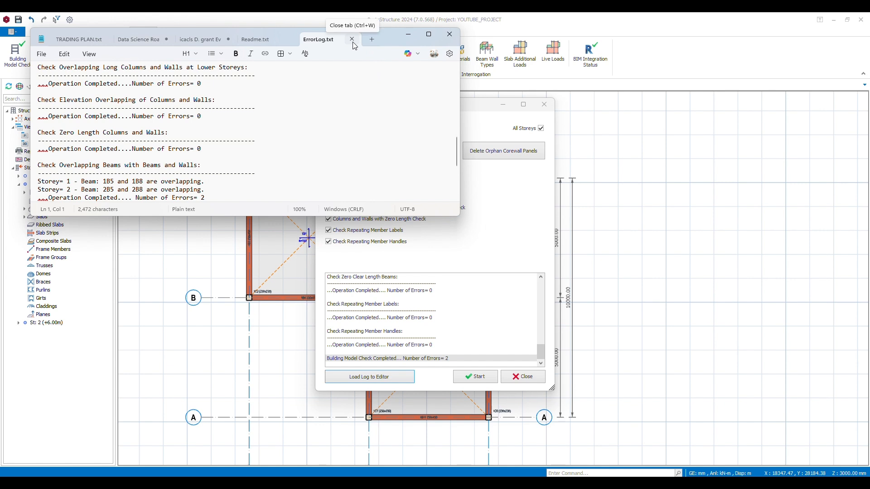
{"action": "left_click", "coordinate": [523, 377]}
Delete the overlapping beam 1B5 on axis B between axes 2 and 3 of storey 1, keeping beam 1B8
{"action": "scroll", "coordinate": [413, 190], "scroll_direction": "up", "scroll_amount": 5}
{"action": "scroll", "coordinate": [414, 191], "scroll_direction": "down", "scroll_amount": 4}
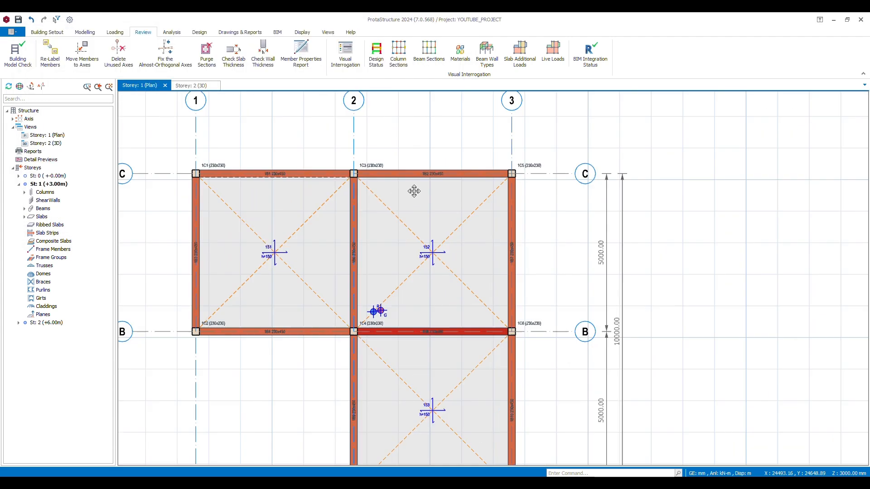
{"action": "middle_click_drag", "start_coordinate": [414, 191], "coordinate": [410, 129]}
{"action": "scroll", "coordinate": [488, 202], "scroll_direction": "up", "scroll_amount": 3}
{"action": "scroll", "coordinate": [489, 204], "scroll_direction": "down", "scroll_amount": 1}
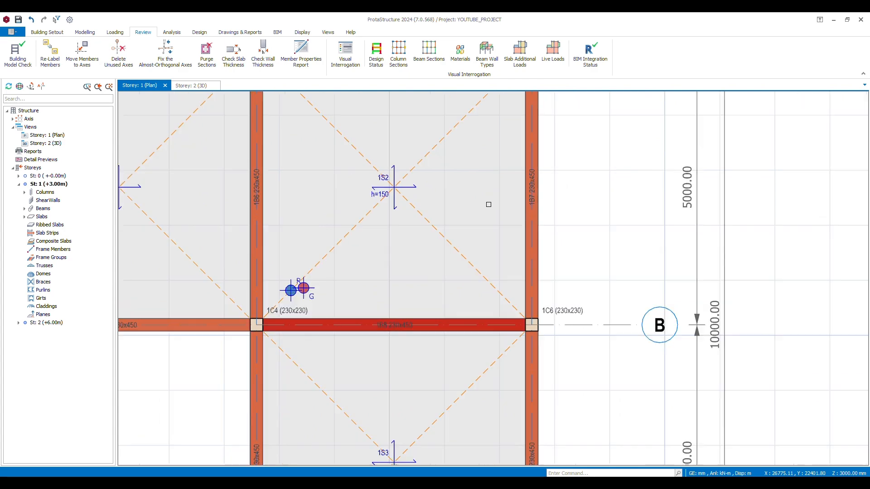
{"action": "scroll", "coordinate": [489, 205], "scroll_direction": "down", "scroll_amount": 3}
{"action": "scroll", "coordinate": [448, 263], "scroll_direction": "up", "scroll_amount": 2}
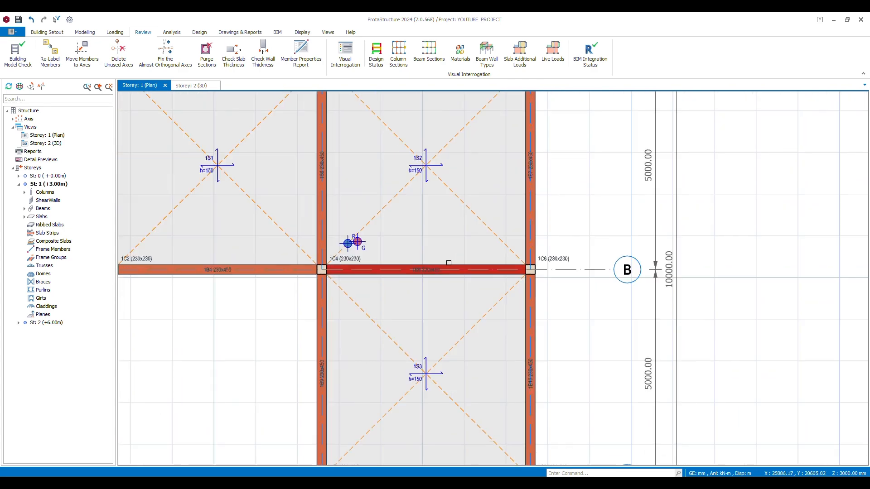
{"action": "scroll", "coordinate": [438, 282], "scroll_direction": "up", "scroll_amount": 1}
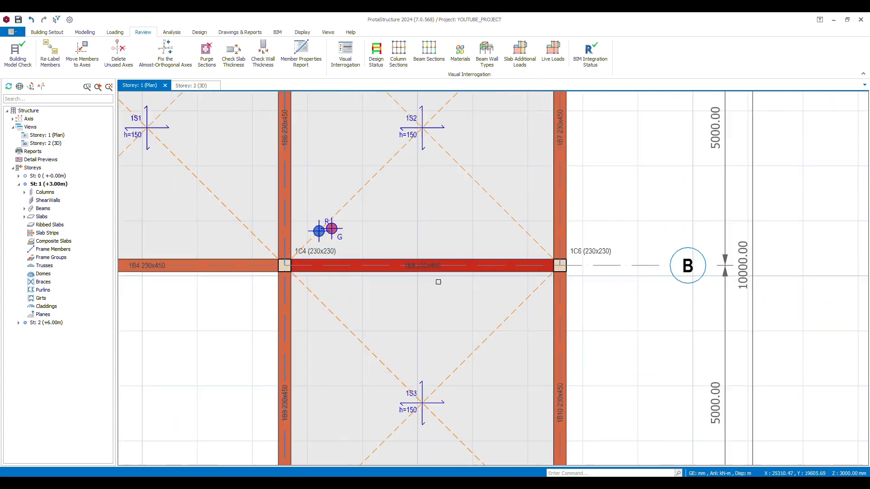
{"action": "scroll", "coordinate": [438, 282], "scroll_direction": "up", "scroll_amount": 1}
{"action": "left_click", "coordinate": [451, 254]}
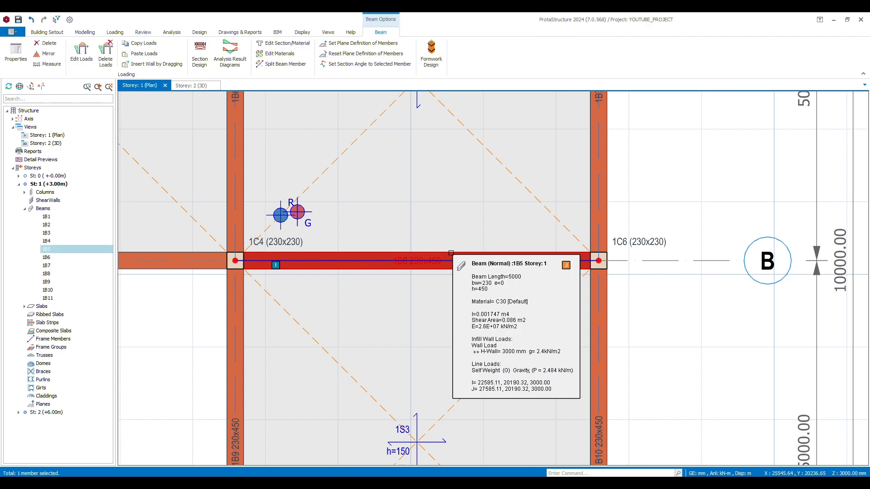
{"action": "key", "text": "Delete"}
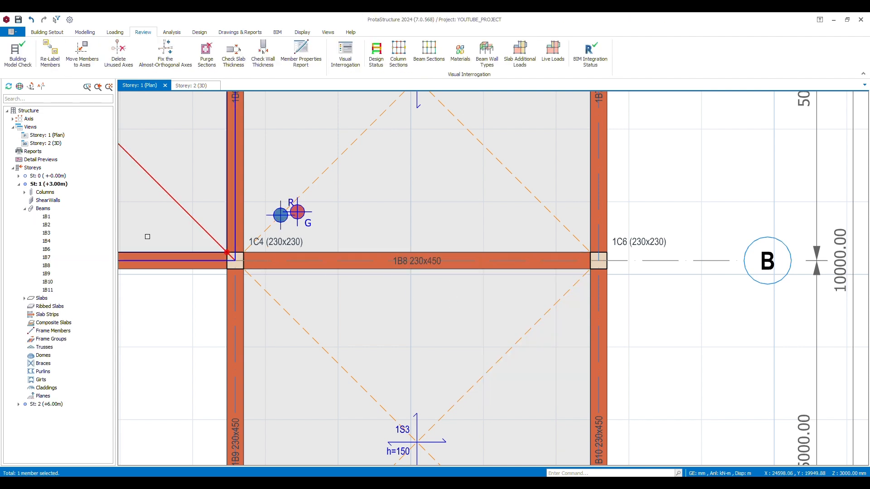
{"action": "left_click", "coordinate": [190, 264]}
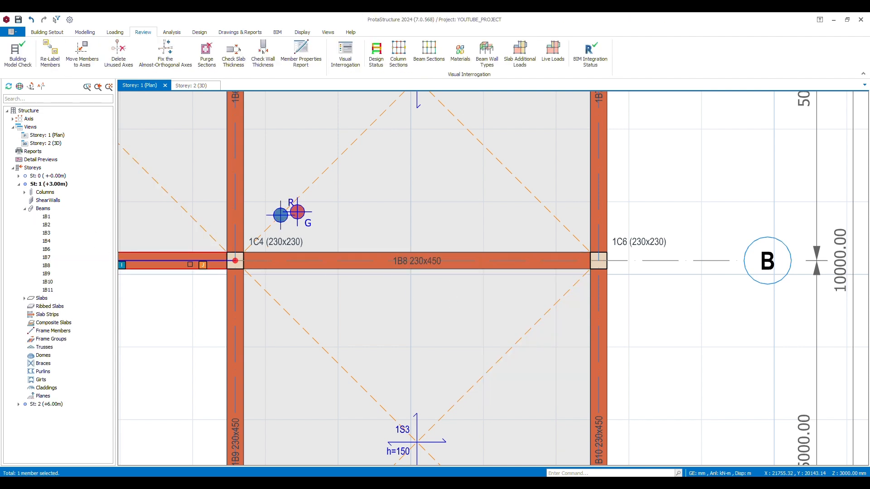
Open the storey 2 plan and delete the overlapping beam 2B5 on axis B between axes 2 and 3
{"action": "left_click", "coordinate": [45, 407]}
{"action": "double_click", "coordinate": [46, 405]}
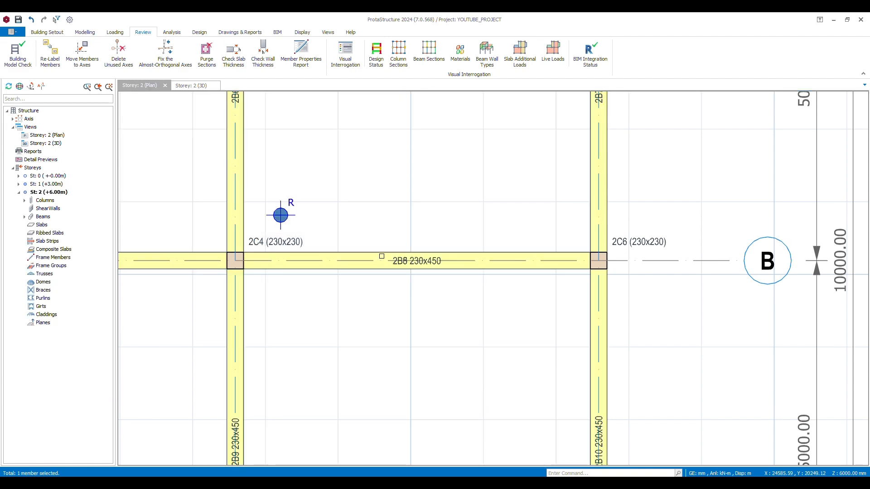
{"action": "left_click", "coordinate": [383, 256]}
{"action": "scroll", "coordinate": [437, 236], "scroll_direction": "down", "scroll_amount": 8}
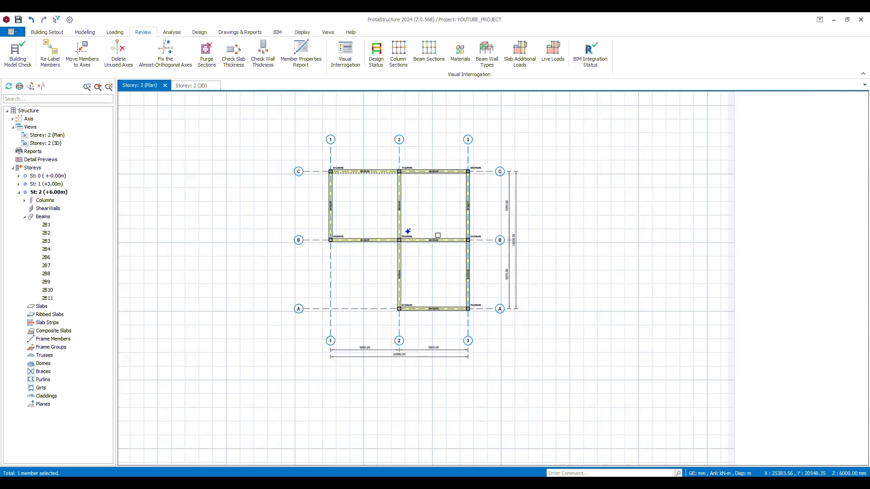
Rerun the Building Model Check with all checks enabled for all storeys, review the log and close it
{"action": "scroll", "coordinate": [438, 235], "scroll_direction": "down", "scroll_amount": 4}
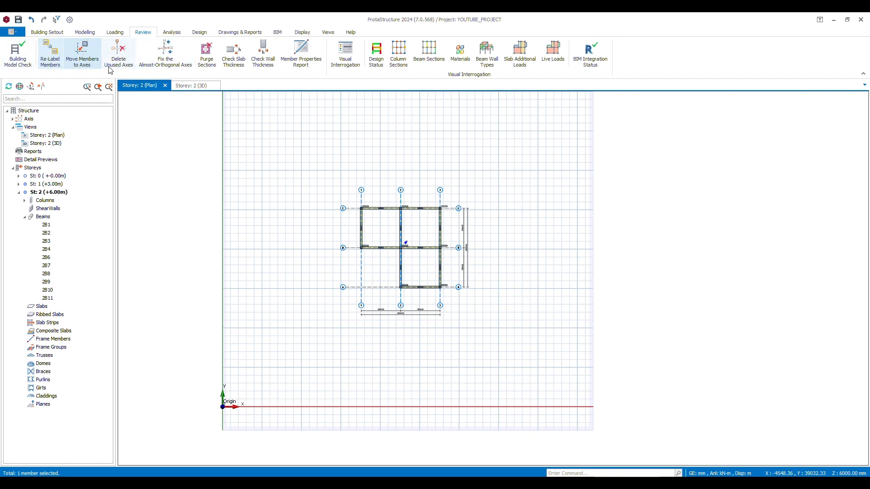
{"action": "left_click", "coordinate": [18, 53]}
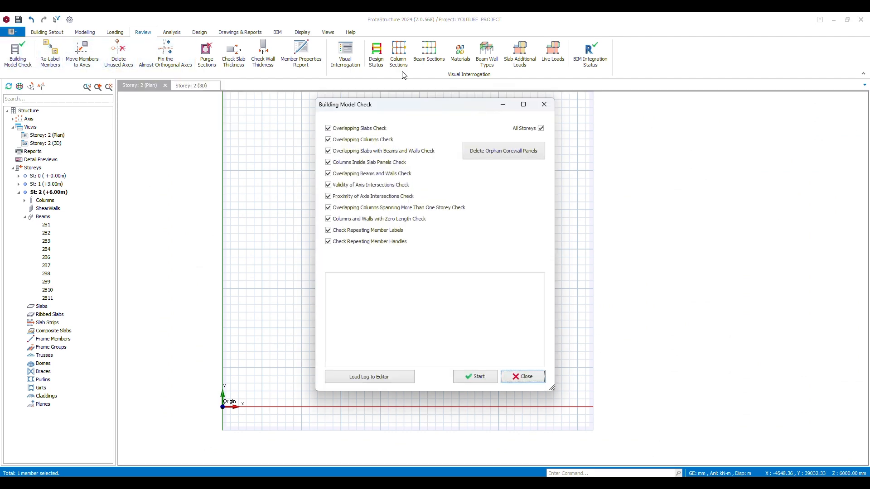
{"action": "left_click", "coordinate": [478, 379]}
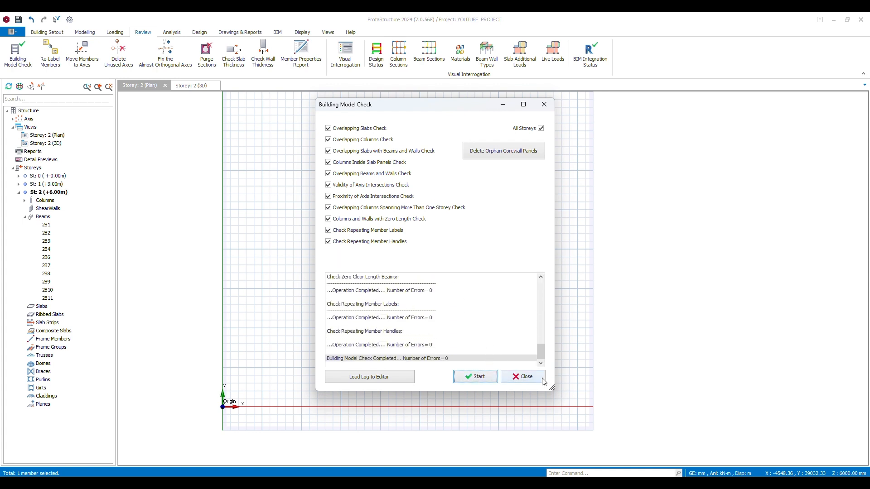
{"action": "left_click", "coordinate": [515, 380]}
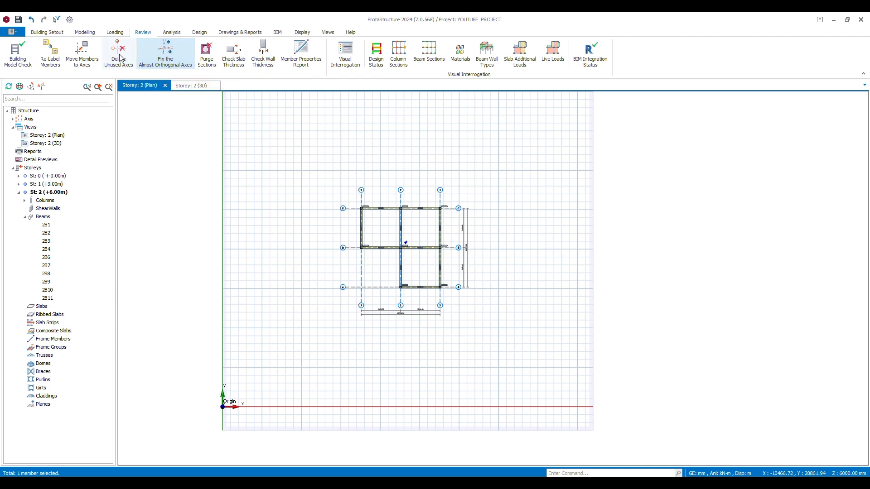
Purge the unused sections from the project and close the Purge Sections dialog
{"action": "left_click", "coordinate": [207, 53]}
{"action": "left_click", "coordinate": [500, 340]}
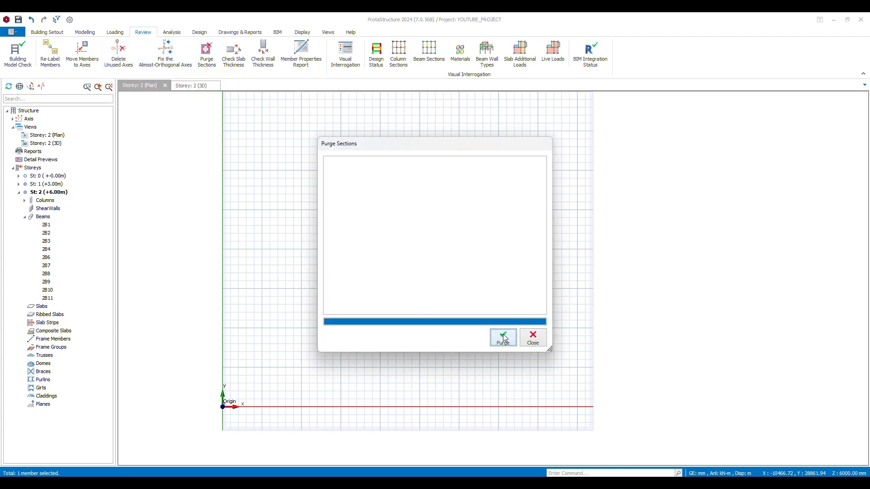
{"action": "left_click", "coordinate": [532, 338]}
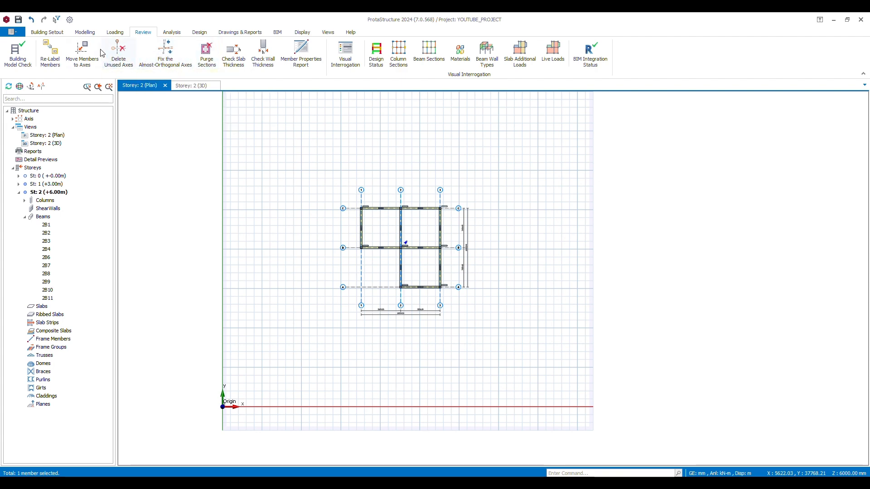
Re-label the columns and slabs on all storeys in Left-Top to Right-Bot order, retaining compatible labels between storeys
{"action": "left_click", "coordinate": [53, 60]}
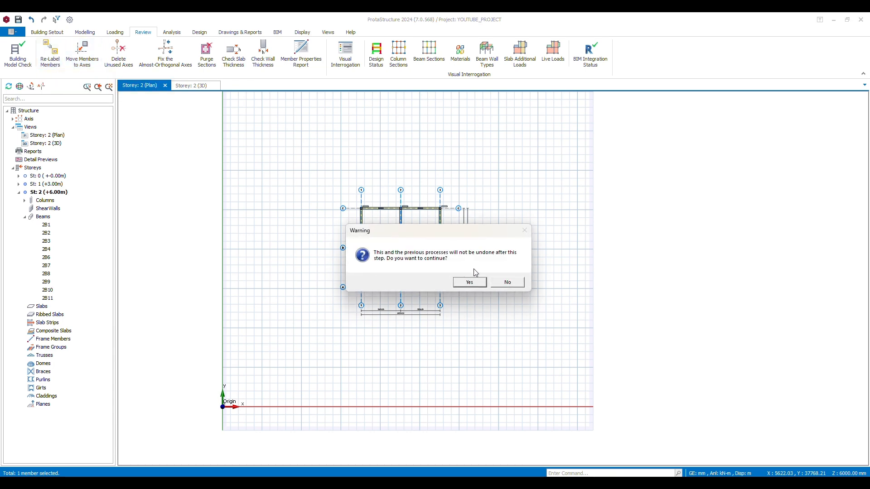
{"action": "left_click", "coordinate": [474, 284]}
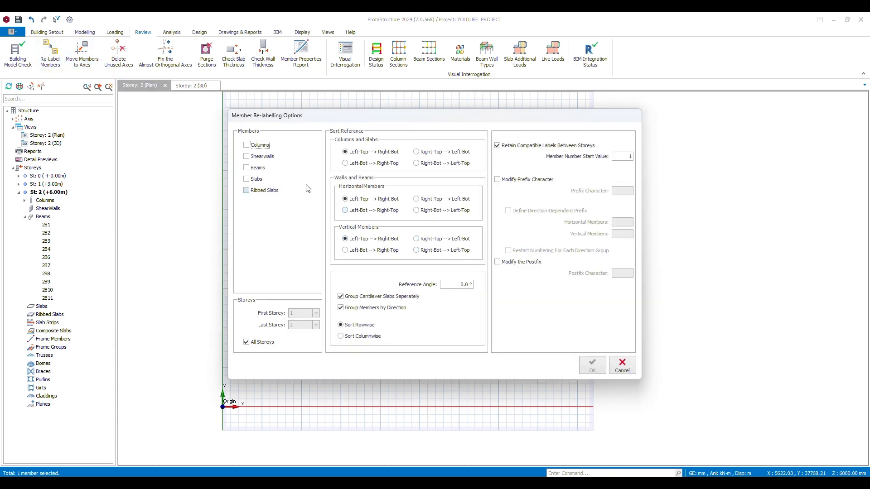
{"action": "left_click", "coordinate": [252, 147]}
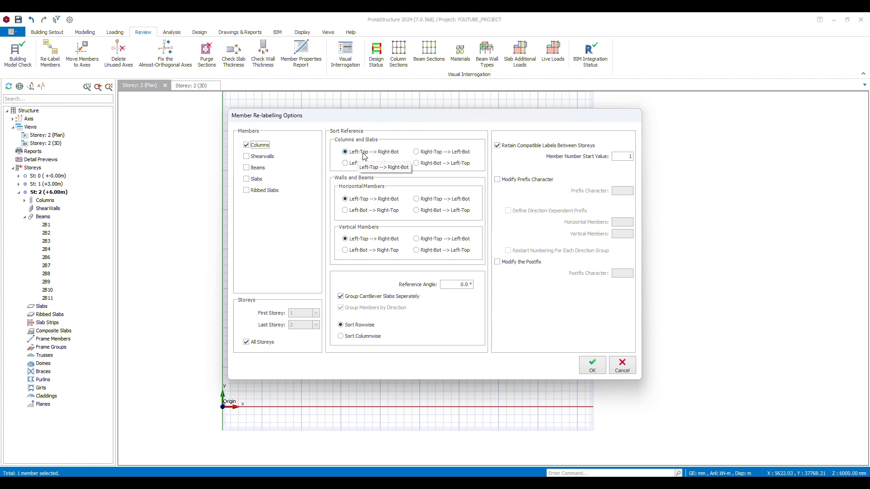
{"action": "left_click", "coordinate": [257, 179]}
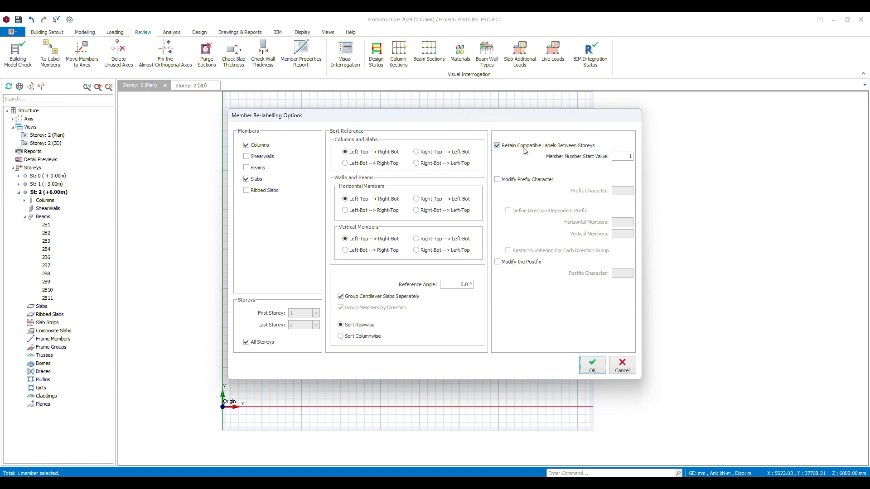
{"action": "left_click", "coordinate": [592, 365]}
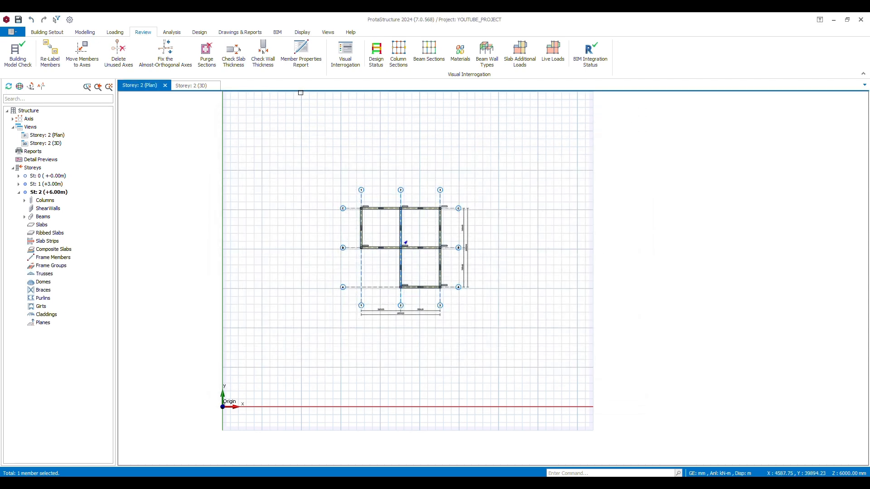
Re-label the beams on all storeys in Left-Top to Right-Bot order and inspect the new labels on the storey 2 plan
{"action": "left_click", "coordinate": [41, 59]}
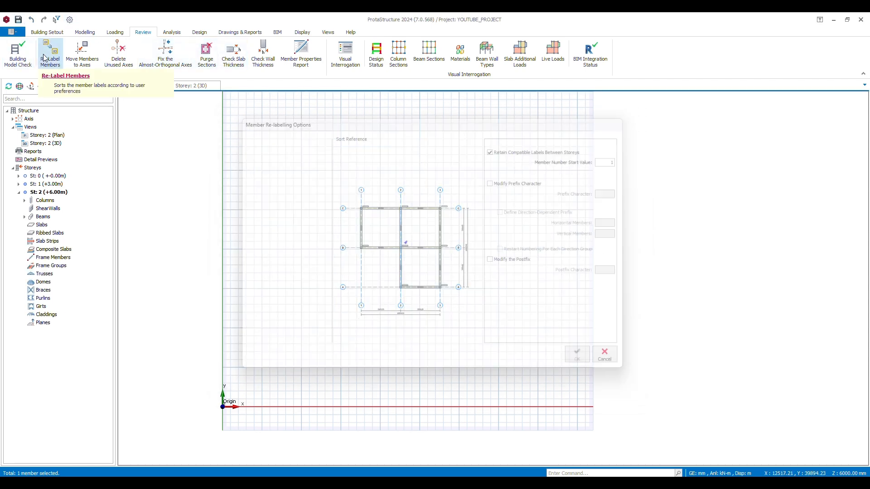
{"action": "left_click", "coordinate": [248, 169]}
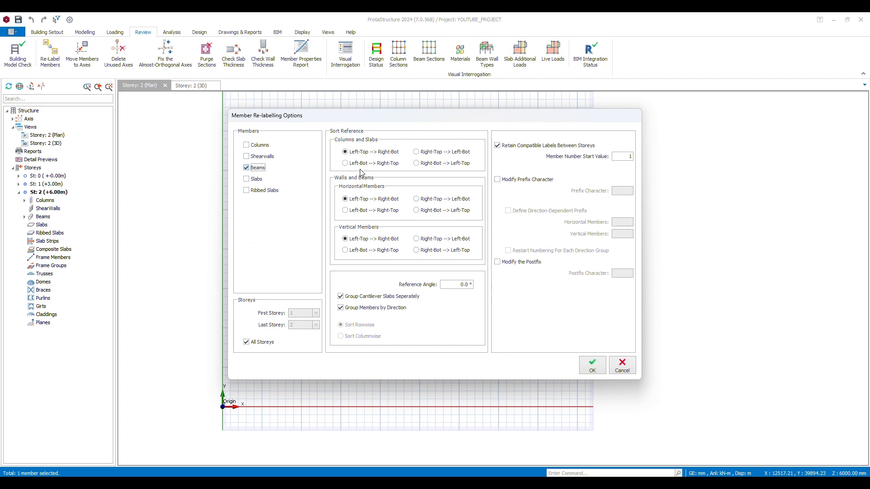
{"action": "left_click", "coordinate": [591, 367]}
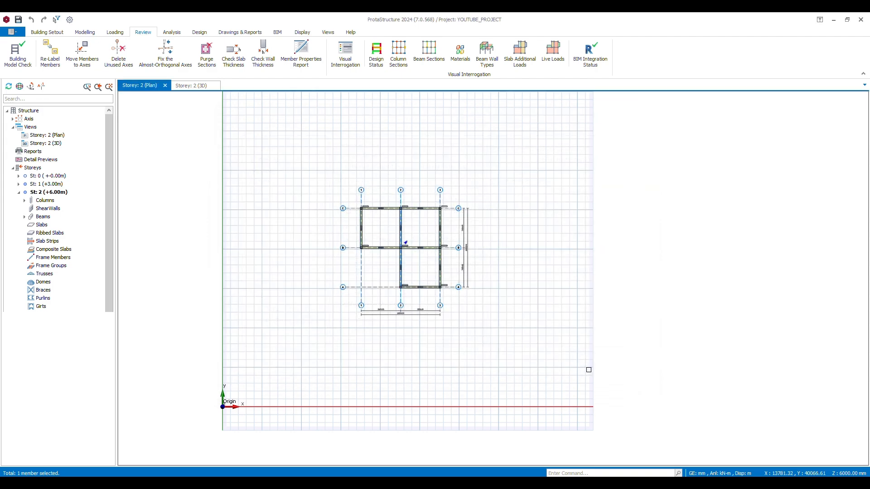
{"action": "scroll", "coordinate": [416, 241], "scroll_direction": "up", "scroll_amount": 3}
{"action": "scroll", "coordinate": [417, 241], "scroll_direction": "up", "scroll_amount": 1}
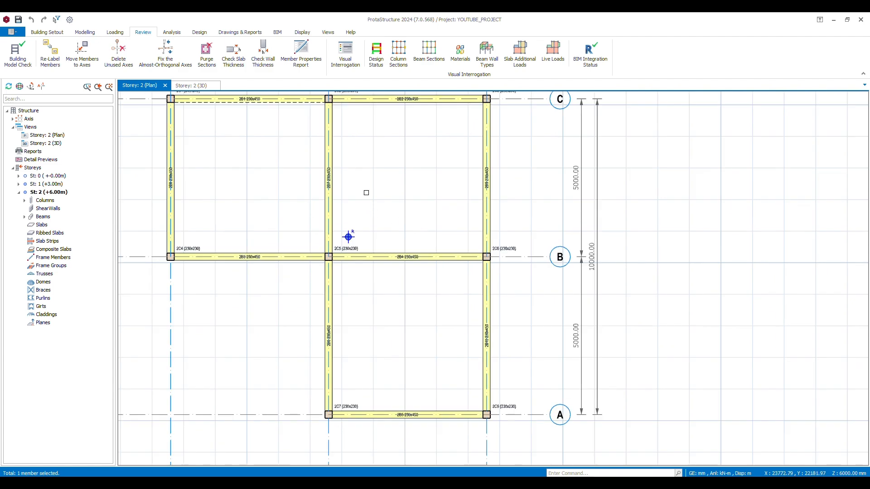
{"action": "middle_click_drag", "start_coordinate": [366, 192], "coordinate": [420, 276]}
{"action": "scroll", "coordinate": [290, 160], "scroll_direction": "up", "scroll_amount": 4}
{"action": "mouse_move", "coordinate": [348, 223]}
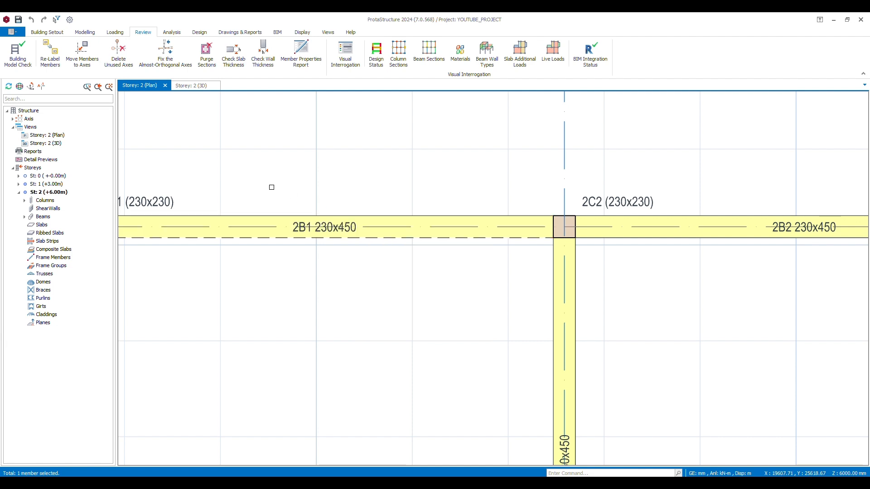
{"action": "scroll", "coordinate": [336, 132], "scroll_direction": "down", "scroll_amount": 3}
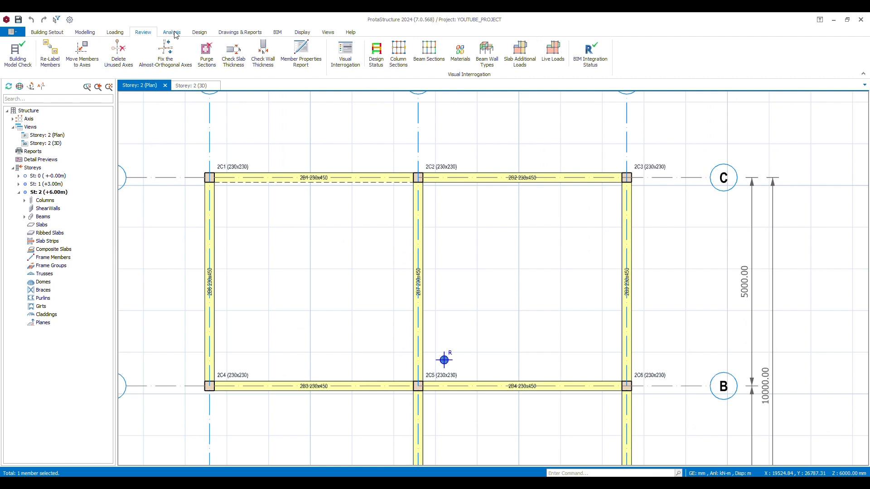
Open the finite element floor analysis and select both storey 1 and storey 2 for analysis
{"action": "left_click", "coordinate": [121, 33]}
{"action": "left_click", "coordinate": [144, 34]}
{"action": "left_click", "coordinate": [176, 35]}
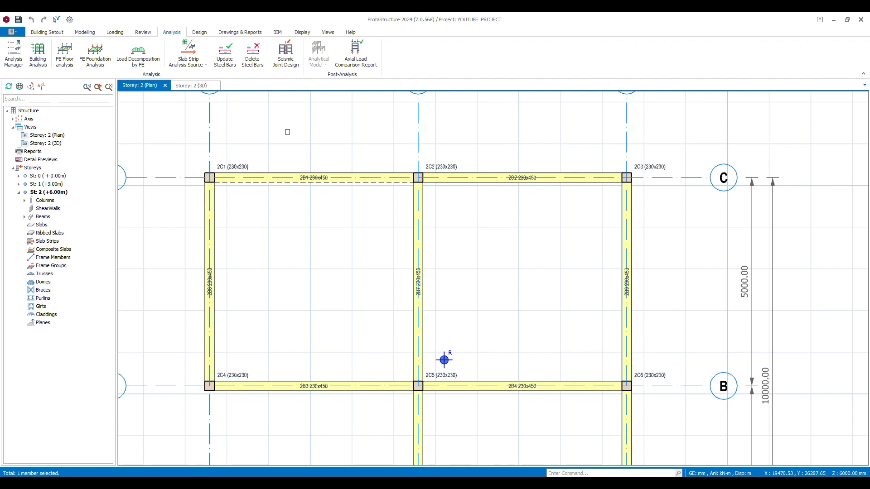
{"action": "scroll", "coordinate": [286, 134], "scroll_direction": "down", "scroll_amount": 5}
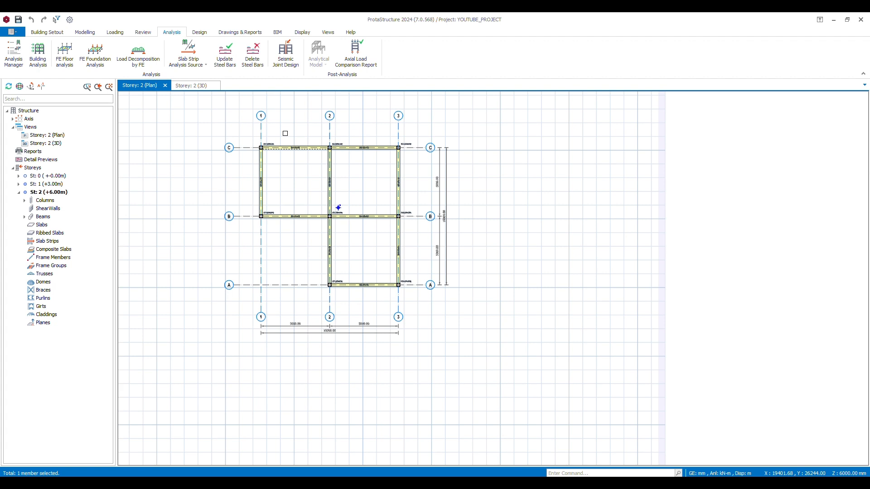
{"action": "left_click", "coordinate": [65, 52]}
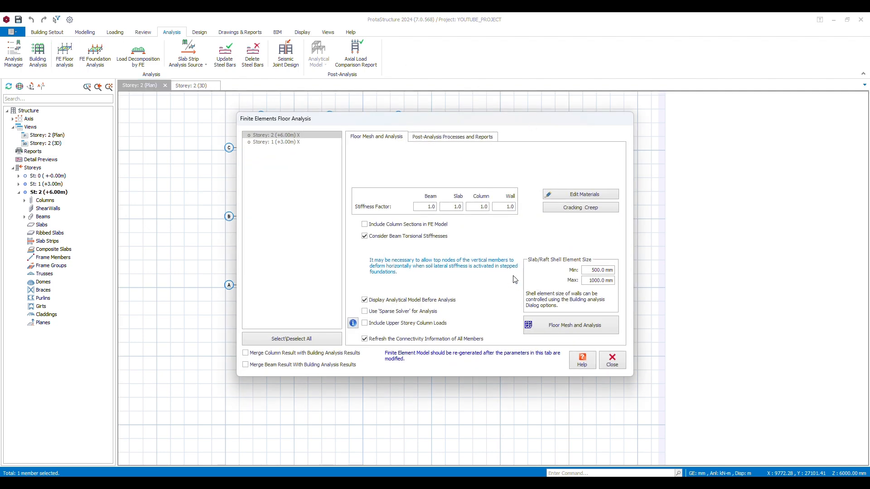
{"action": "left_click", "coordinate": [300, 340]}
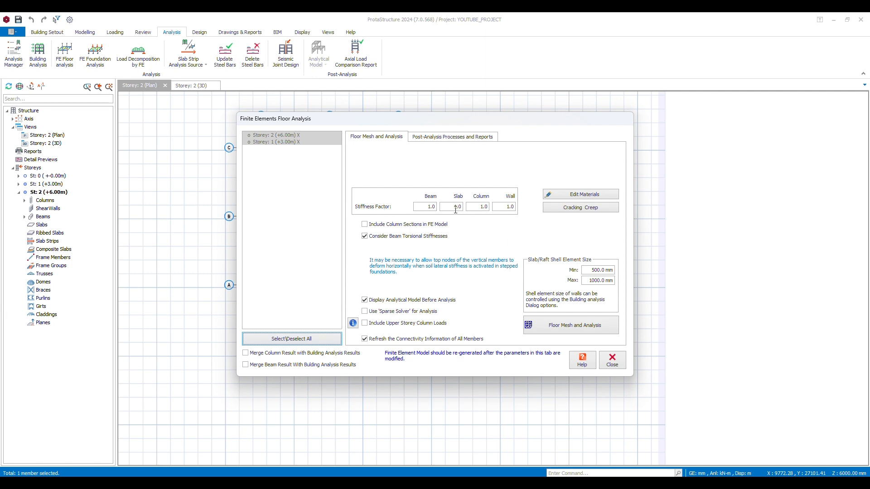
Define the cracking and creep allowance with 2.5 kN/m2 dead load and 1.5 kN/m2 live load, and apply the 0.33 stiffness factor
{"action": "left_click", "coordinate": [563, 209]}
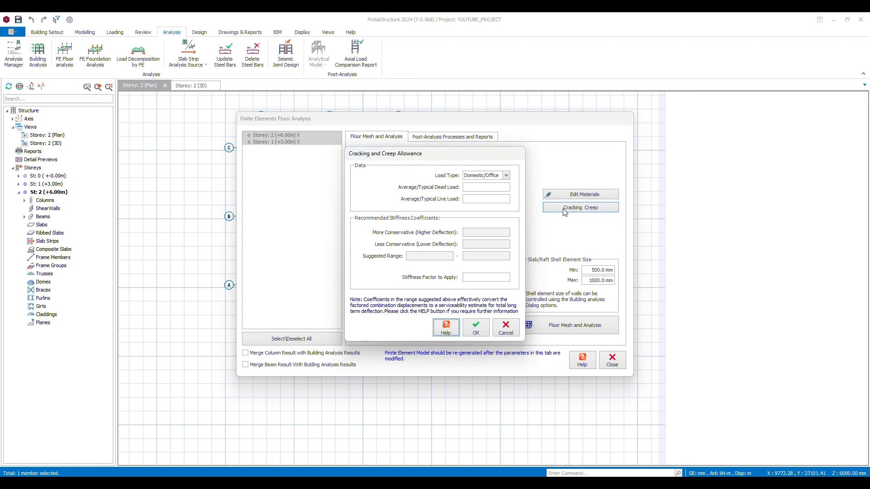
{"action": "left_click", "coordinate": [479, 189]}
{"action": "type", "text": "2.5"}
{"action": "key", "text": "Tab"}
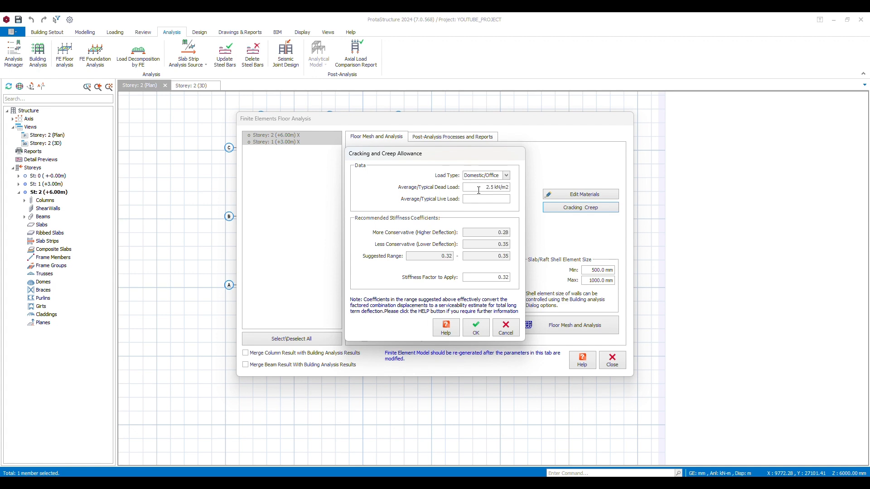
{"action": "type", "text": "1.5 kN/m2"}
{"action": "left_click_drag", "start_coordinate": [489, 279], "coordinate": [538, 288]}
{"action": "left_click", "coordinate": [474, 337]}
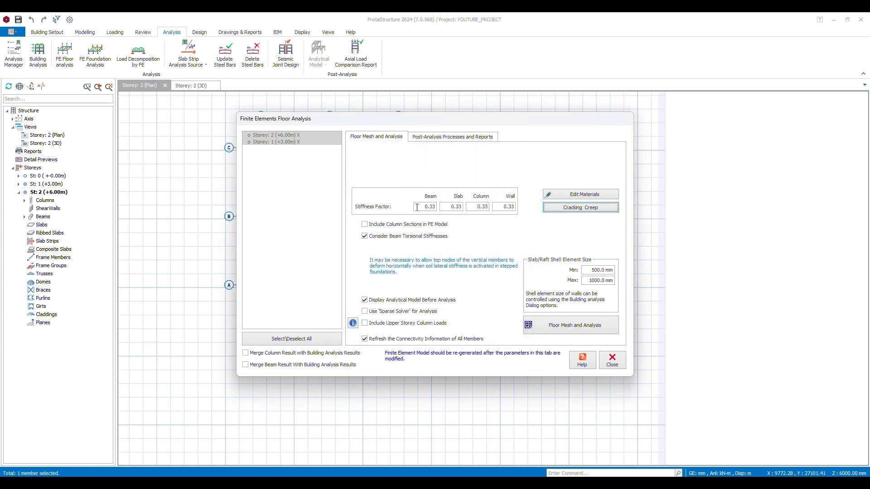
Set the beam, column and wall stiffness factors to 1.0, leaving the slab factor at 0.33
{"action": "left_click_drag", "start_coordinate": [425, 207], "coordinate": [515, 207]}
{"action": "type", "text": "1.01.01.0"}
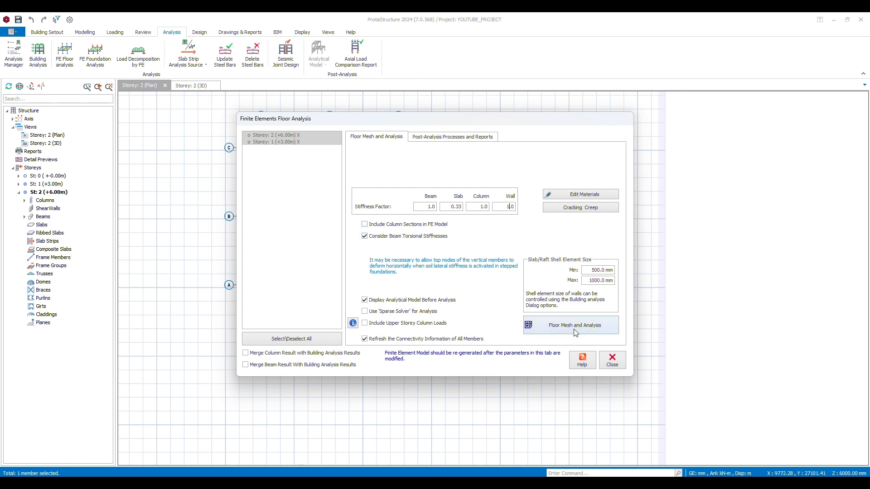
Run the floor mesh and analysis, accepting the FE floor models of storey 2 and storey 1
{"action": "left_click", "coordinate": [574, 326]}
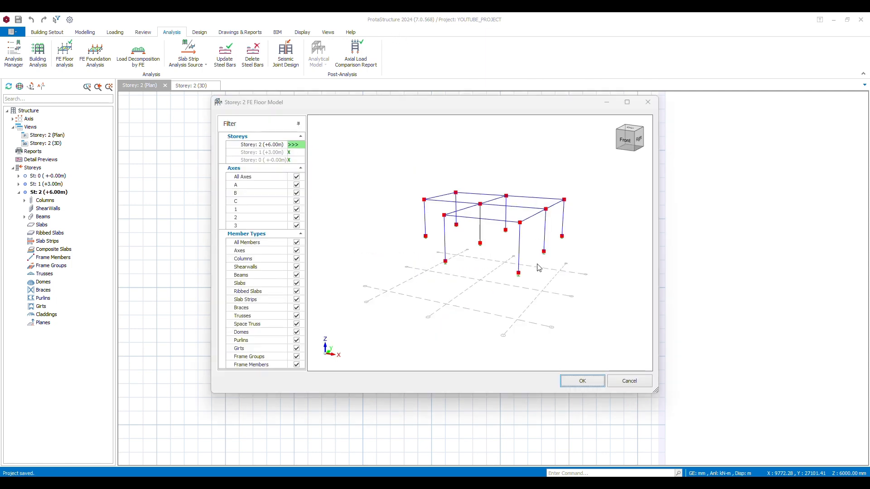
{"action": "left_click", "coordinate": [582, 381]}
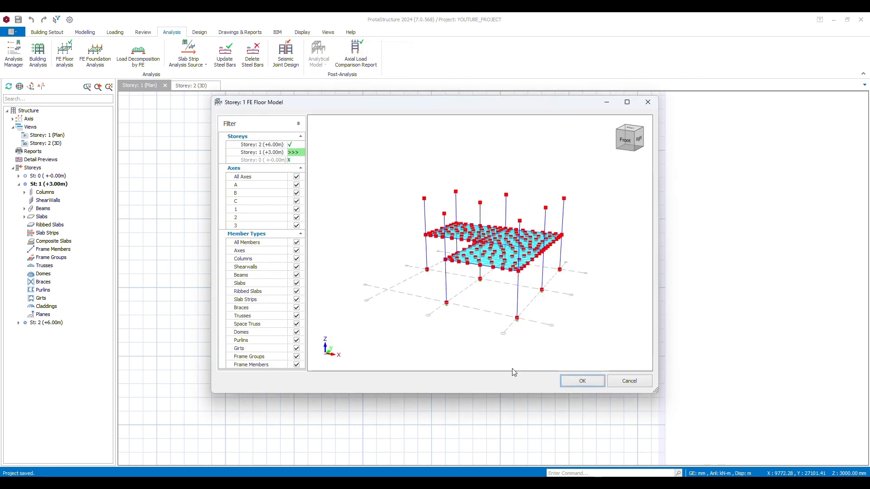
{"action": "left_click", "coordinate": [593, 382]}
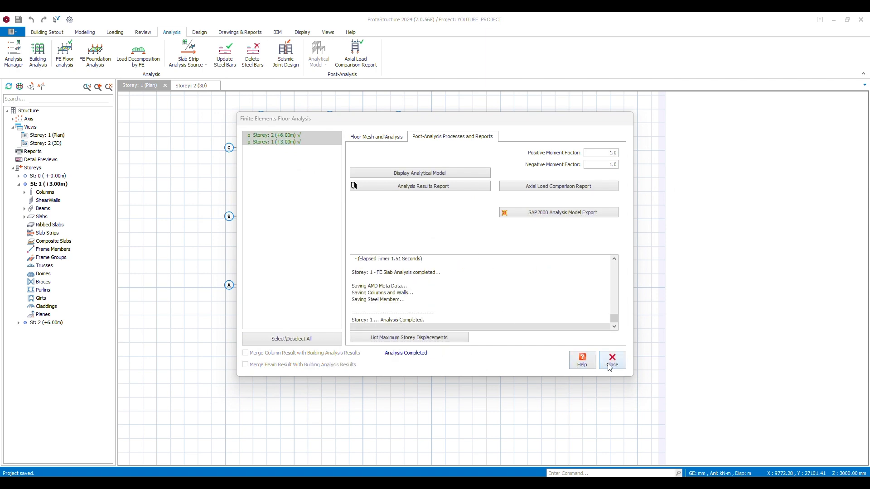
List the maximum storey displacements, review them and close the floor analysis
{"action": "left_click", "coordinate": [412, 339]}
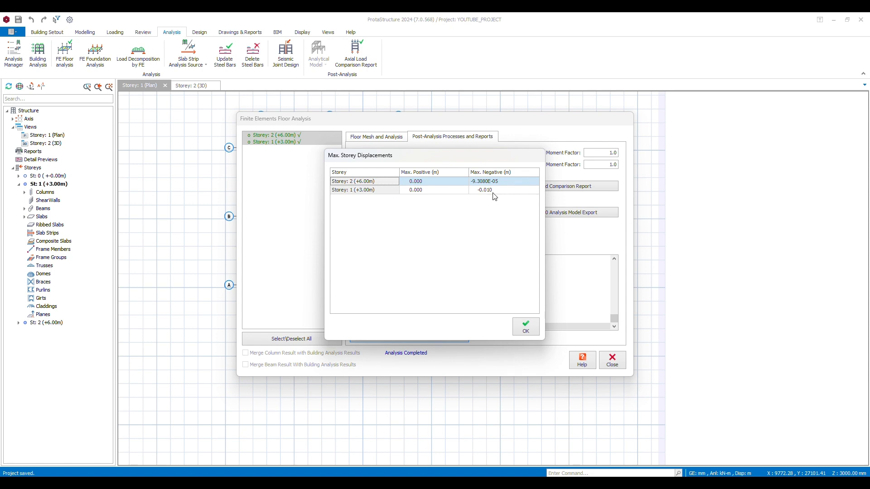
{"action": "left_click", "coordinate": [527, 330]}
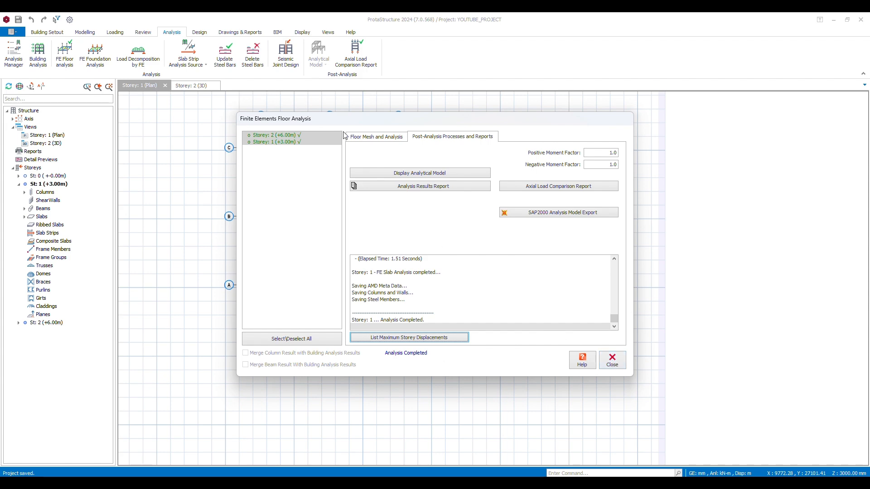
{"action": "left_click", "coordinate": [363, 138]}
{"action": "left_click", "coordinate": [612, 361]}
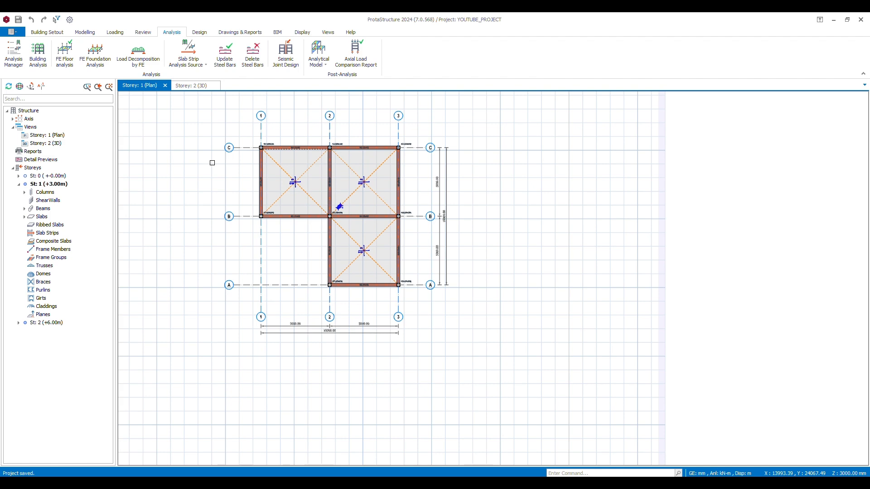
Run the static building analysis with all batch design options left off and accept the relative storey drift check
{"action": "left_click", "coordinate": [37, 61]}
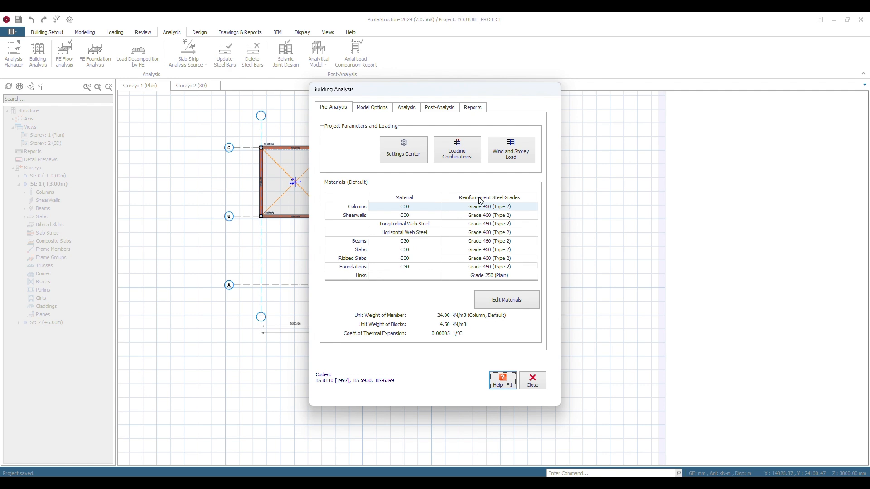
{"action": "left_click", "coordinate": [381, 109]}
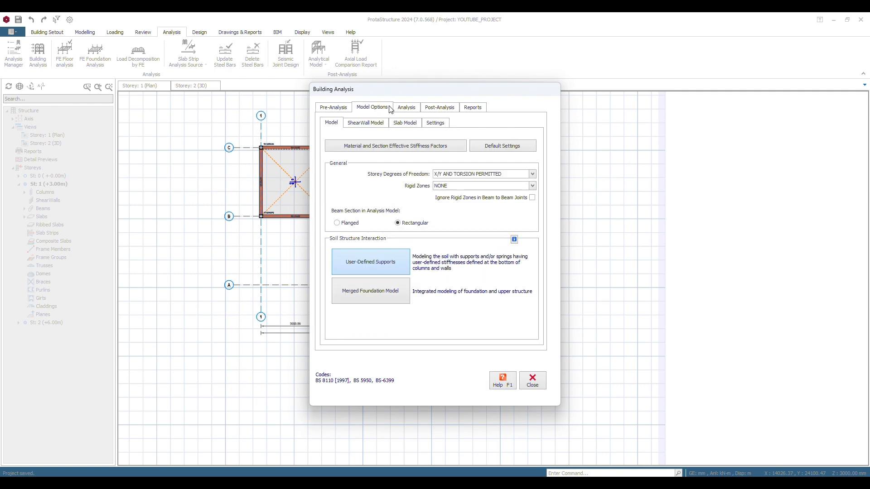
{"action": "left_click", "coordinate": [411, 125]}
{"action": "left_click", "coordinate": [417, 110]}
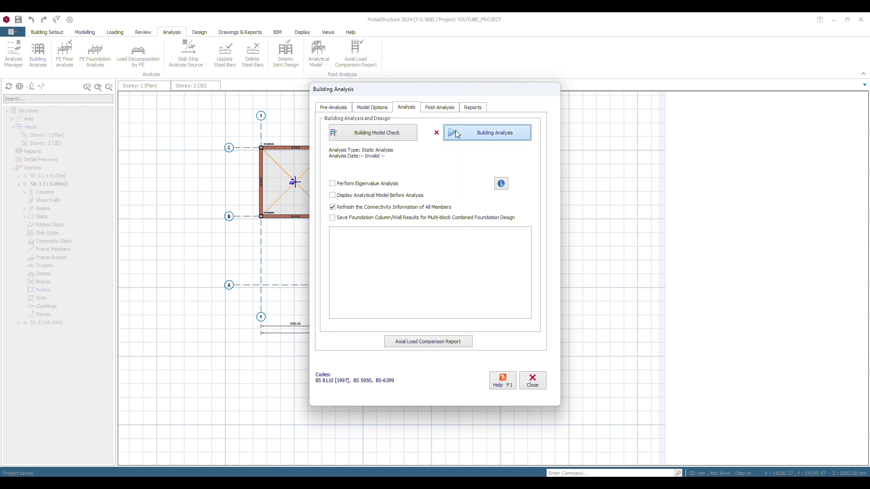
{"action": "left_click", "coordinate": [456, 132]}
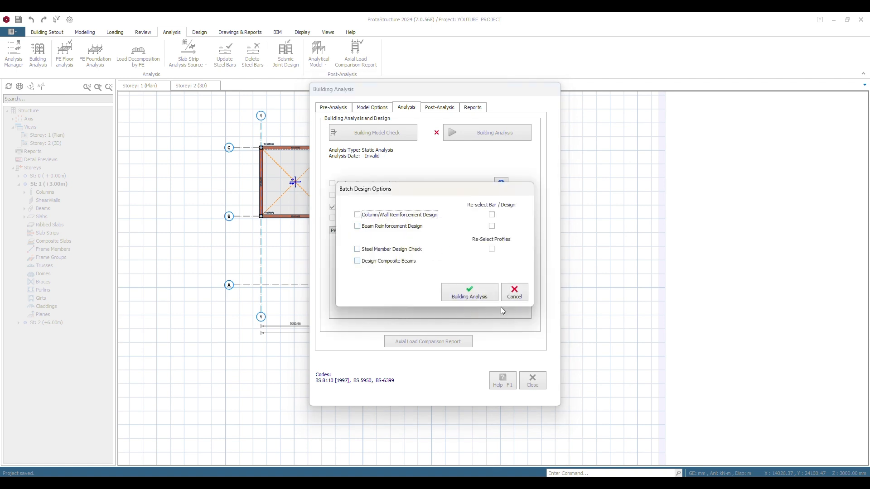
{"action": "left_click", "coordinate": [471, 291]}
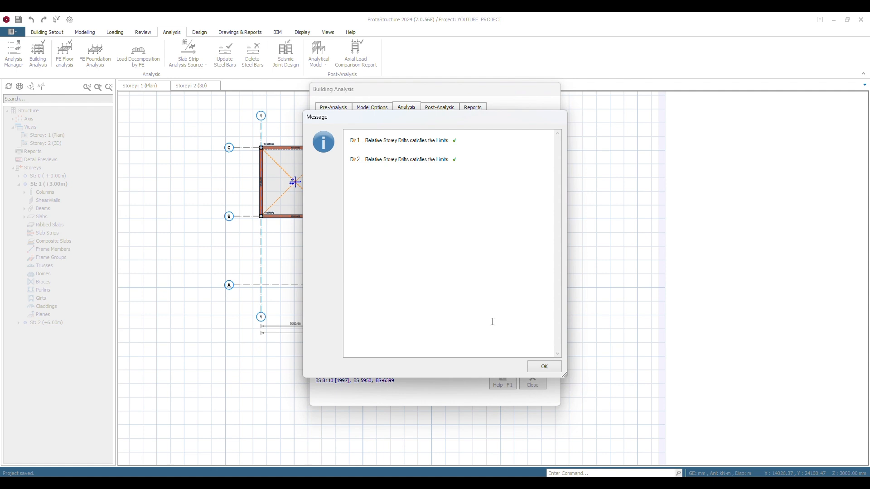
{"action": "left_click", "coordinate": [540, 368]}
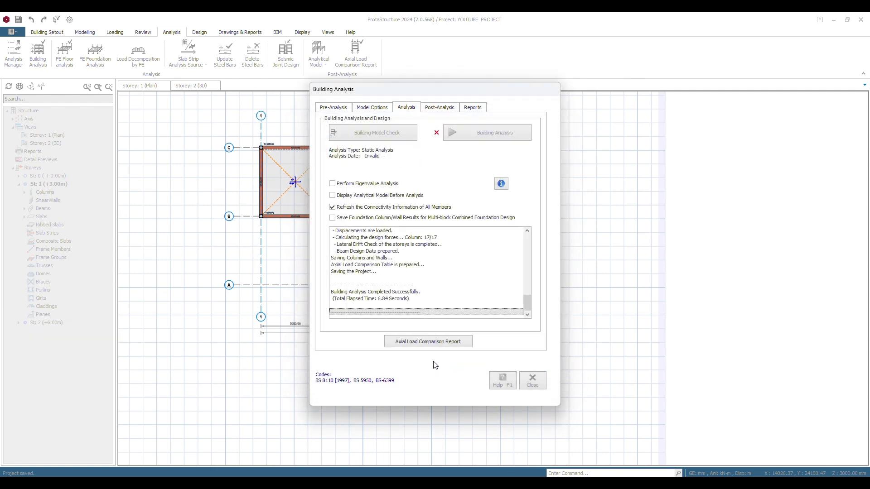
Compare the dead and live load totals from slabs, decomposed beams and column axial loads in the Axial Load Comparison Report, and close it
{"action": "left_click", "coordinate": [422, 342]}
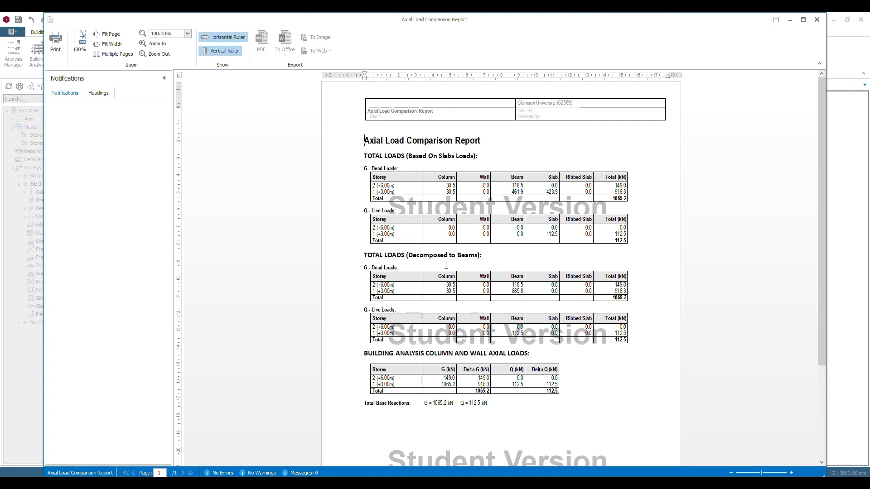
{"action": "scroll", "coordinate": [458, 260], "scroll_direction": "down", "scroll_amount": 3}
{"action": "scroll", "coordinate": [477, 245], "scroll_direction": "up", "scroll_amount": 3}
{"action": "left_click_drag", "start_coordinate": [615, 200], "coordinate": [640, 201]}
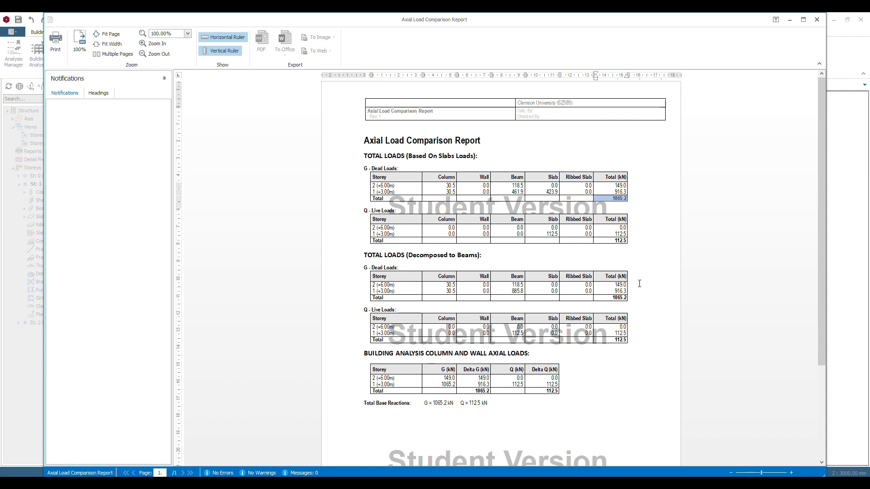
{"action": "left_click_drag", "start_coordinate": [613, 300], "coordinate": [649, 294]}
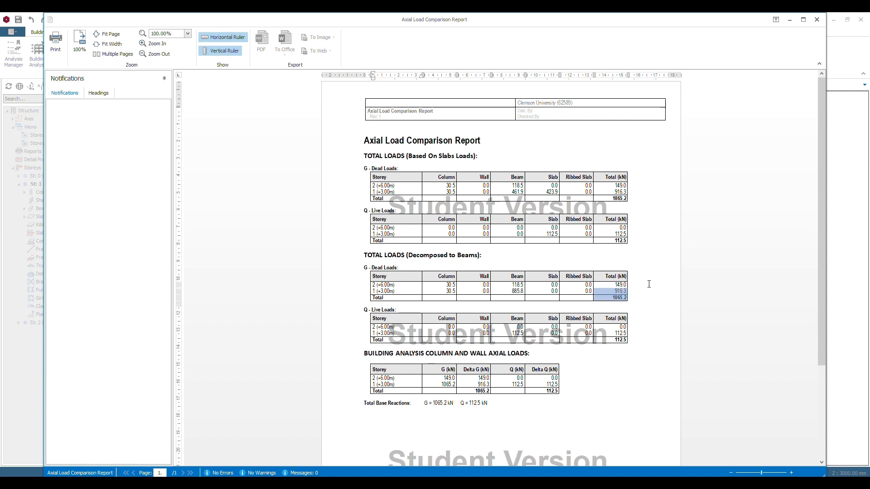
{"action": "left_click_drag", "start_coordinate": [619, 247], "coordinate": [637, 248]}
{"action": "left_click_drag", "start_coordinate": [630, 333], "coordinate": [635, 344]}
{"action": "left_click", "coordinate": [637, 222]}
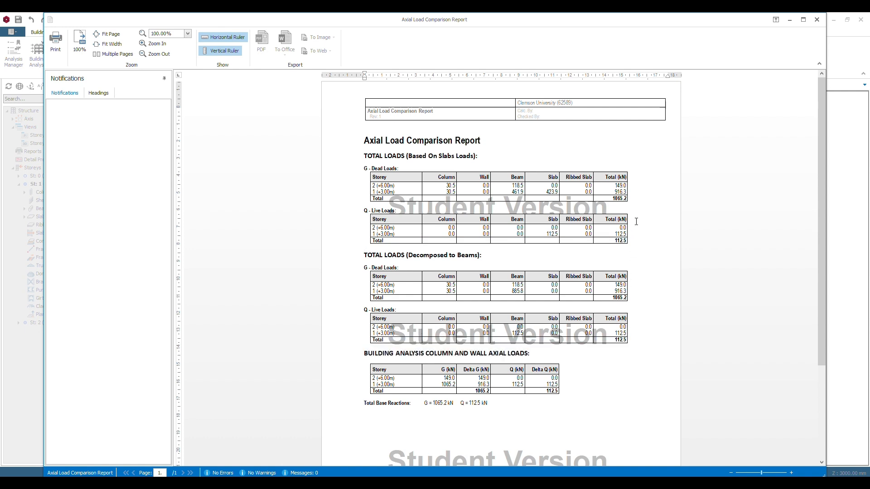
{"action": "scroll", "coordinate": [565, 236], "scroll_direction": "down", "scroll_amount": 5}
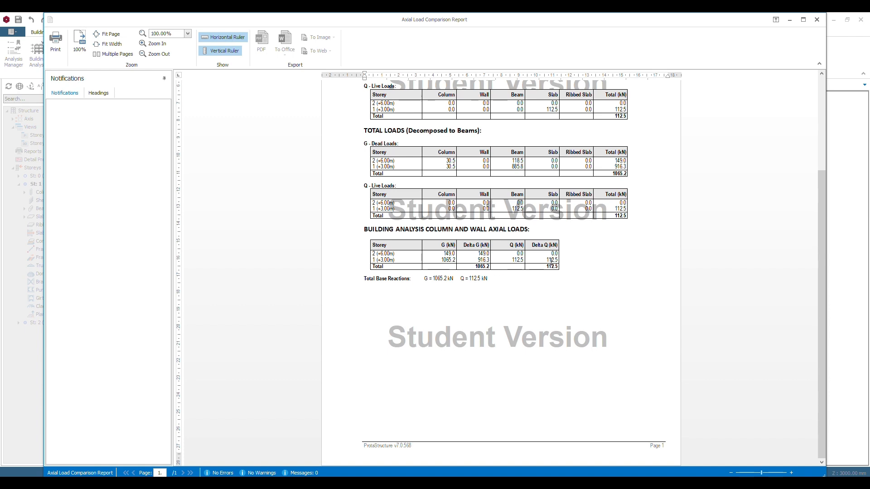
{"action": "scroll", "coordinate": [551, 260], "scroll_direction": "up", "scroll_amount": 5}
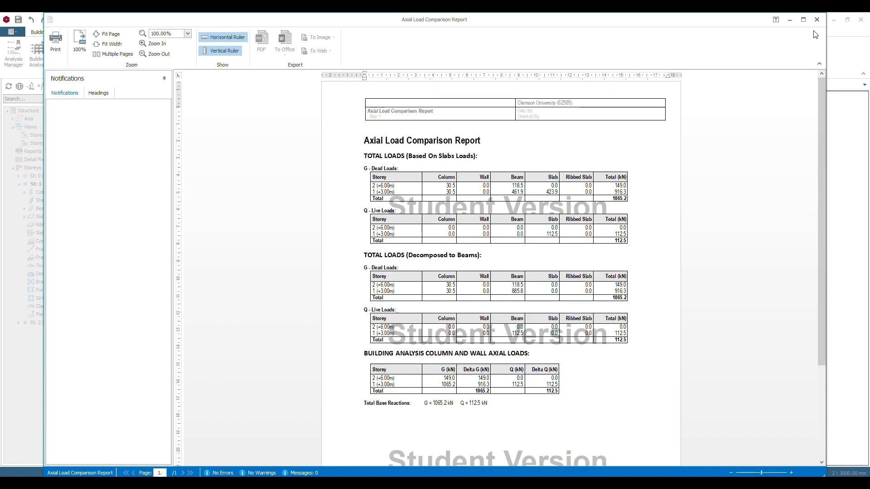
{"action": "left_click", "coordinate": [817, 19]}
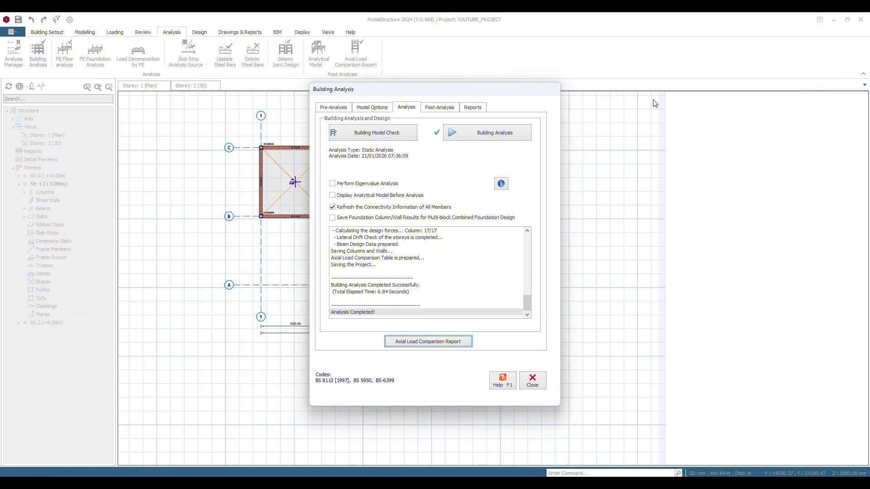
Check the drift limits and axial load comparison tolerance in the building analysis settings, and display the analytical model
{"action": "left_click", "coordinate": [375, 110]}
{"action": "left_click", "coordinate": [432, 124]}
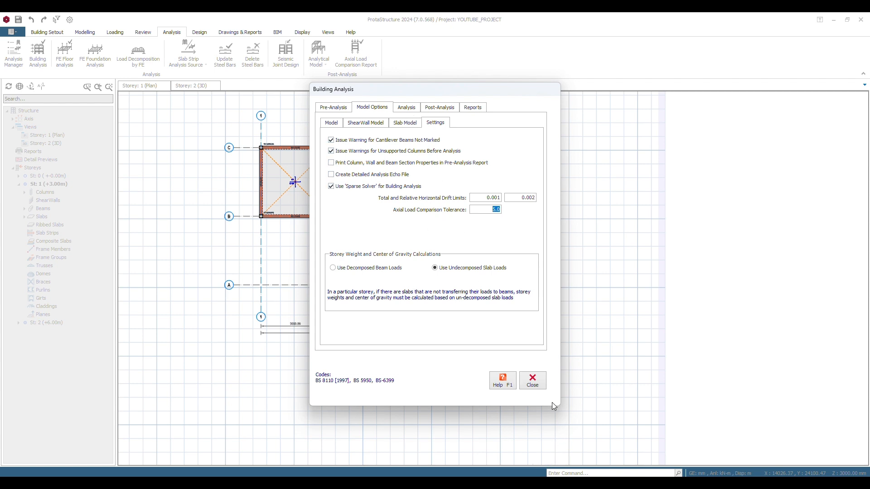
{"action": "left_click", "coordinate": [407, 111]}
{"action": "left_click", "coordinate": [431, 111]}
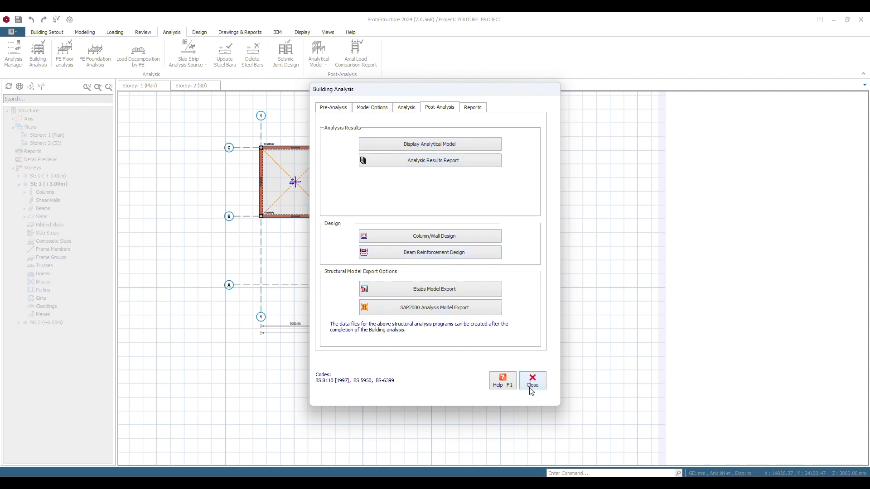
{"action": "left_click", "coordinate": [433, 145]}
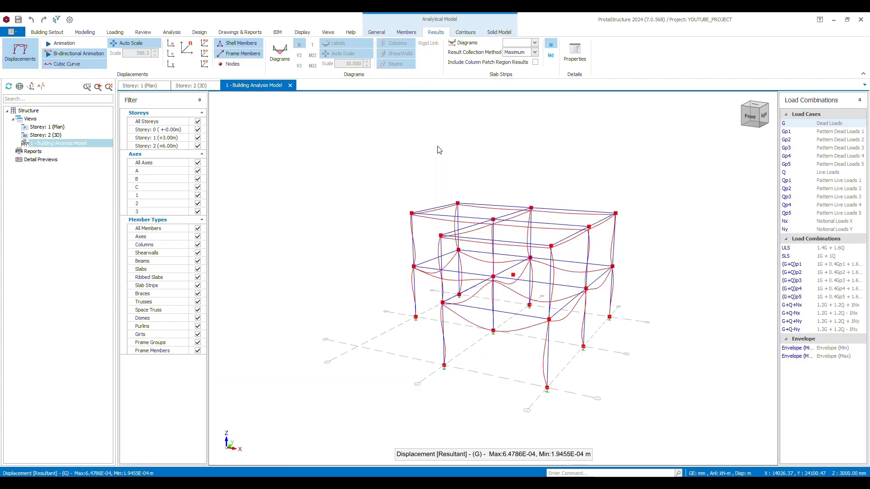
Animate the frame's displacements without the cubic curve for dead load, SLS and ULS, and stop the animation
{"action": "left_click", "coordinate": [67, 65]}
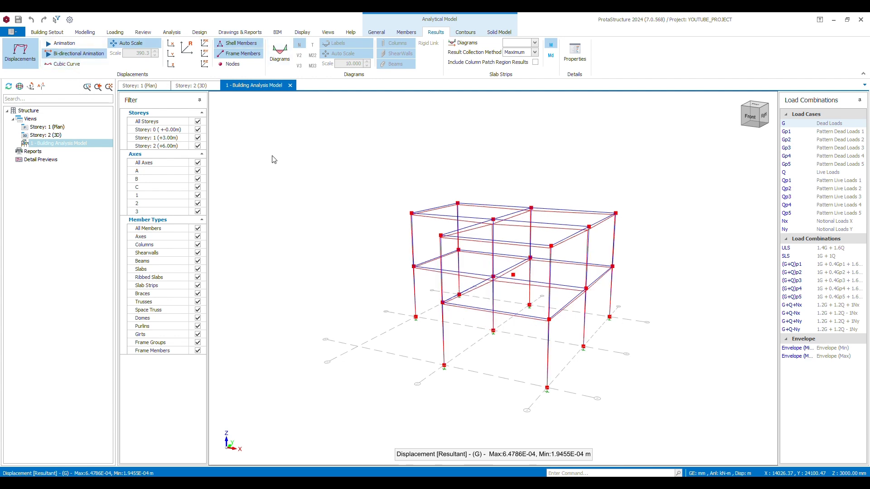
{"action": "left_click", "coordinate": [57, 49]}
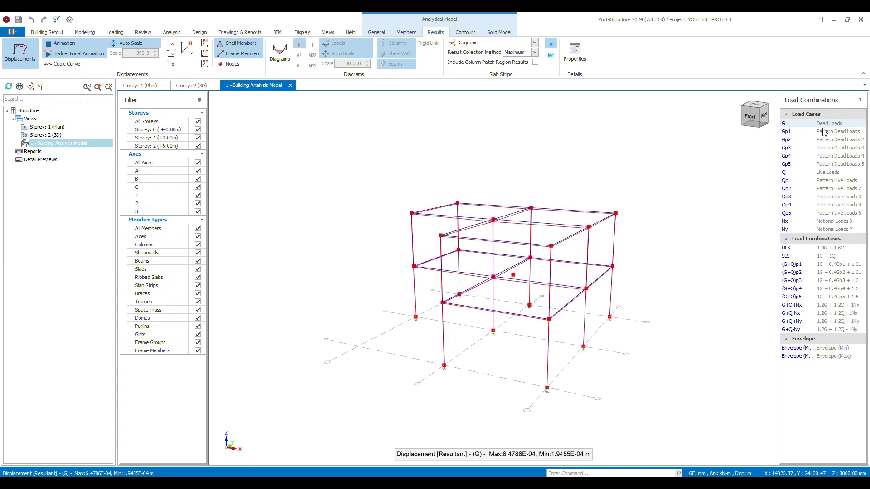
{"action": "left_click", "coordinate": [816, 256]}
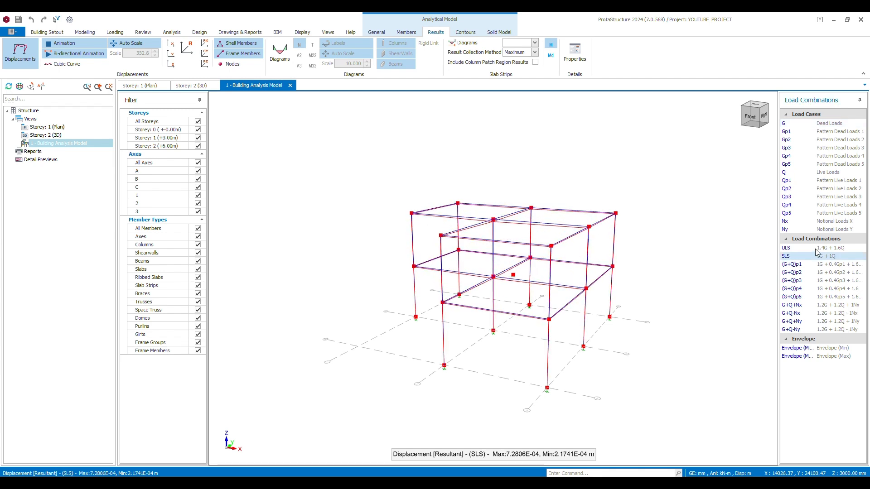
{"action": "left_click", "coordinate": [818, 249]}
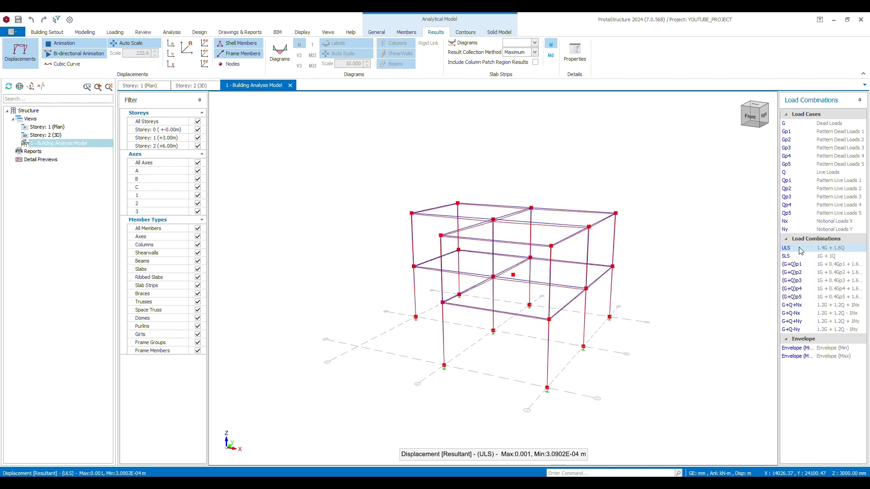
{"action": "left_click", "coordinate": [77, 53]}
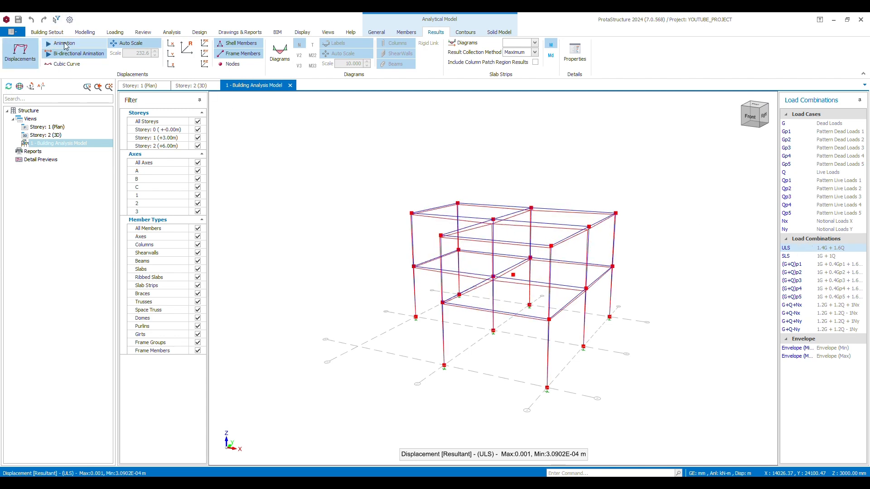
Display the axial force diagrams for the ULS combination and examine the columns from the right-back corner of the frame
{"action": "left_click", "coordinate": [280, 52]}
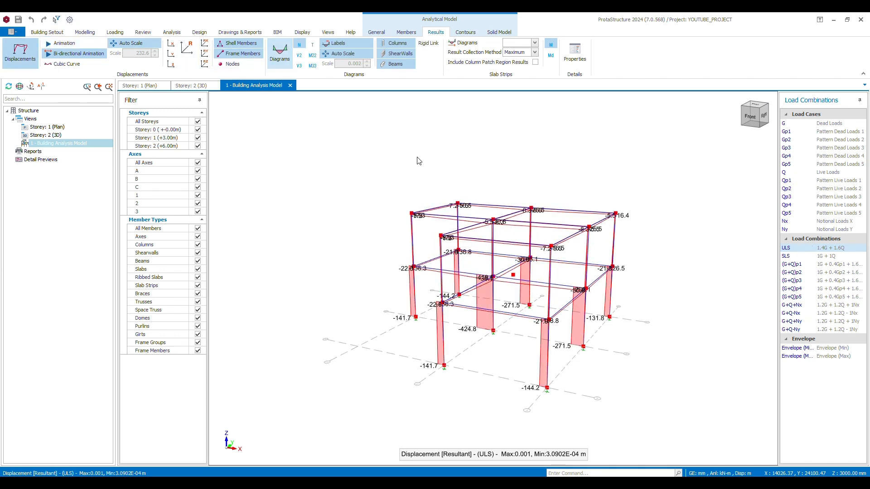
{"action": "left_click", "coordinate": [760, 118]}
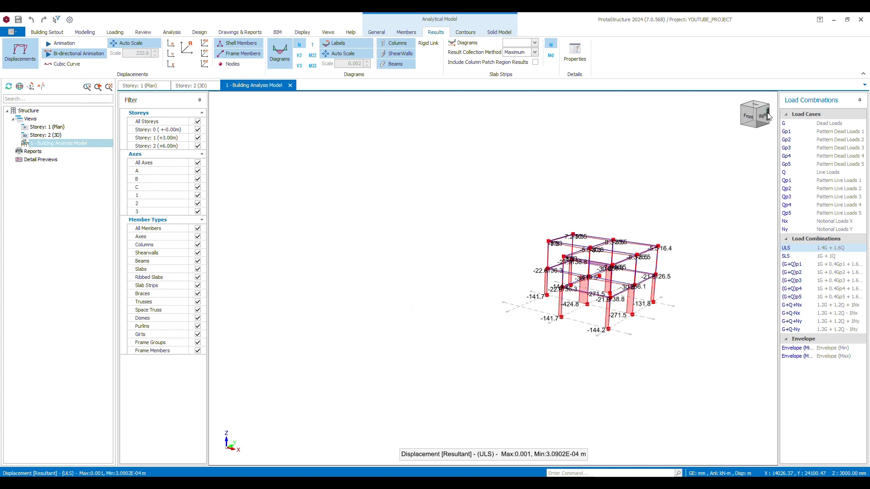
{"action": "left_click", "coordinate": [742, 123]}
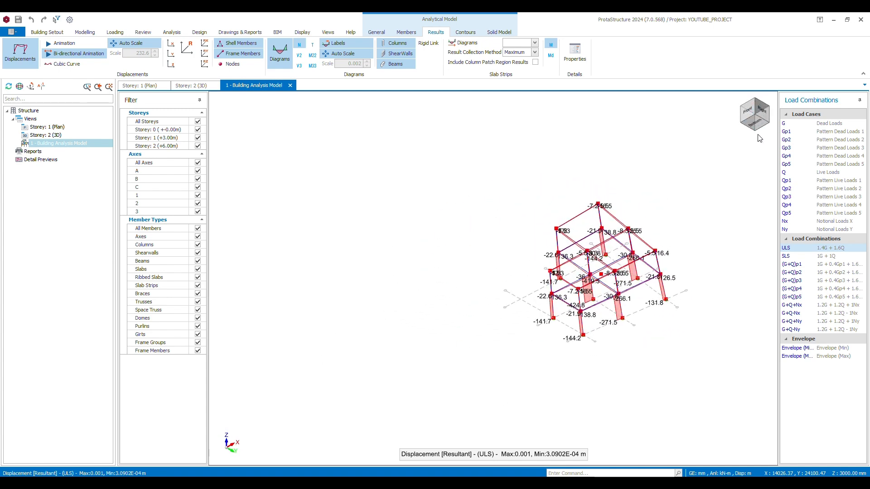
{"action": "left_click", "coordinate": [760, 110]}
{"action": "left_click", "coordinate": [755, 127]}
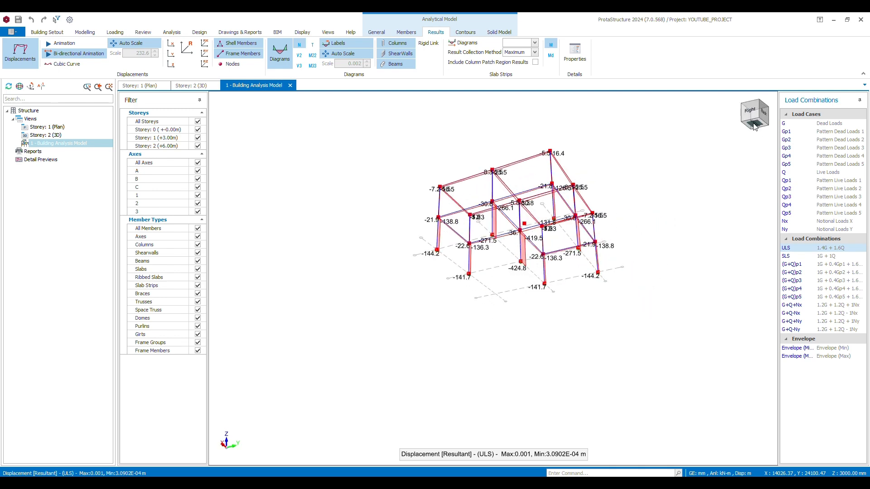
{"action": "left_click", "coordinate": [746, 99]}
{"action": "scroll", "coordinate": [553, 390], "scroll_direction": "up", "scroll_amount": 5}
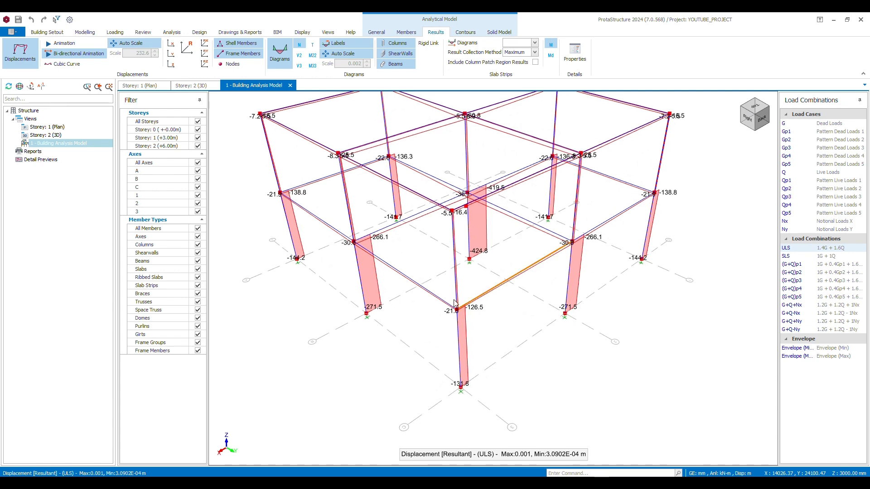
{"action": "scroll", "coordinate": [460, 219], "scroll_direction": "up", "scroll_amount": 3}
{"action": "scroll", "coordinate": [498, 217], "scroll_direction": "up", "scroll_amount": 2}
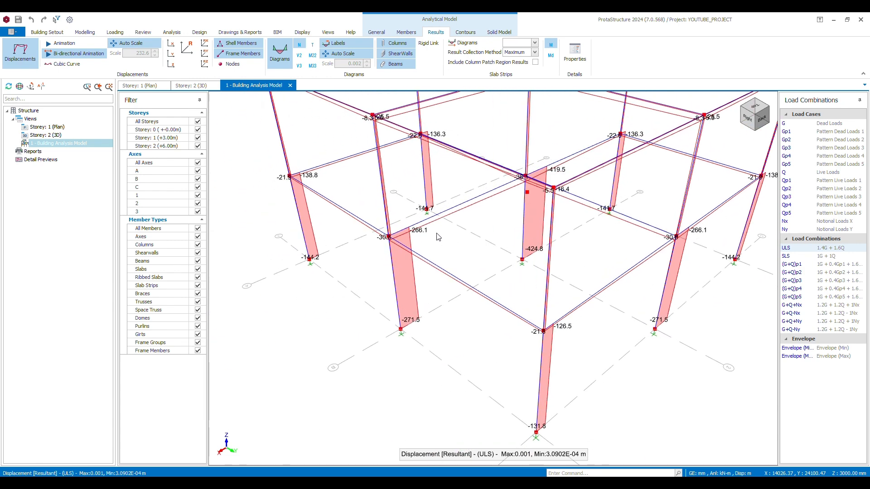
{"action": "scroll", "coordinate": [406, 250], "scroll_direction": "up", "scroll_amount": 4}
{"action": "scroll", "coordinate": [403, 258], "scroll_direction": "down", "scroll_amount": 4}
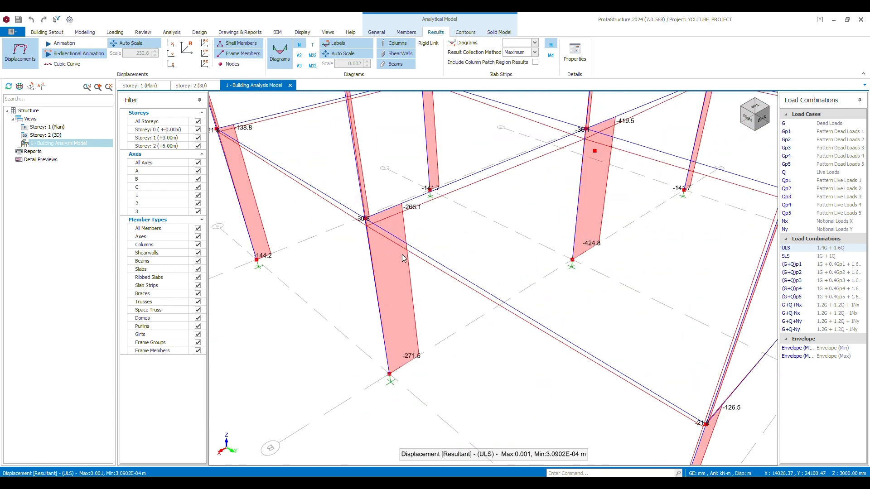
{"action": "scroll", "coordinate": [442, 265], "scroll_direction": "up", "scroll_amount": 3}
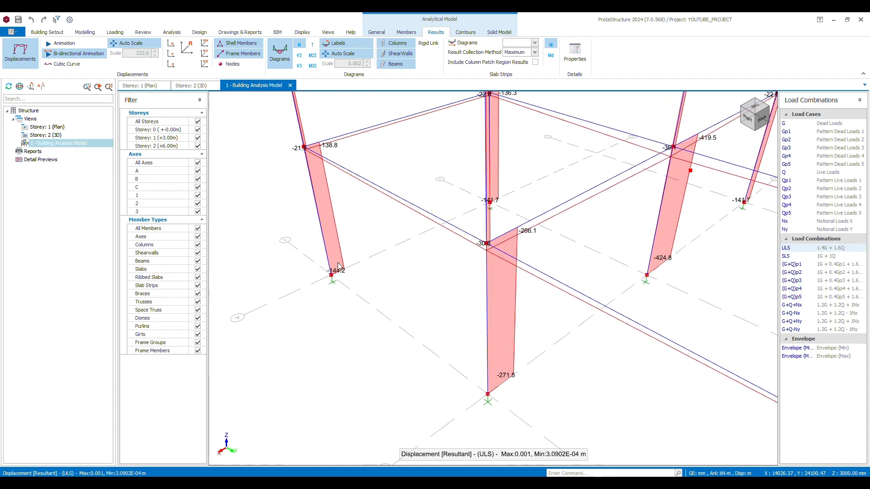
{"action": "scroll", "coordinate": [354, 275], "scroll_direction": "down", "scroll_amount": 5}
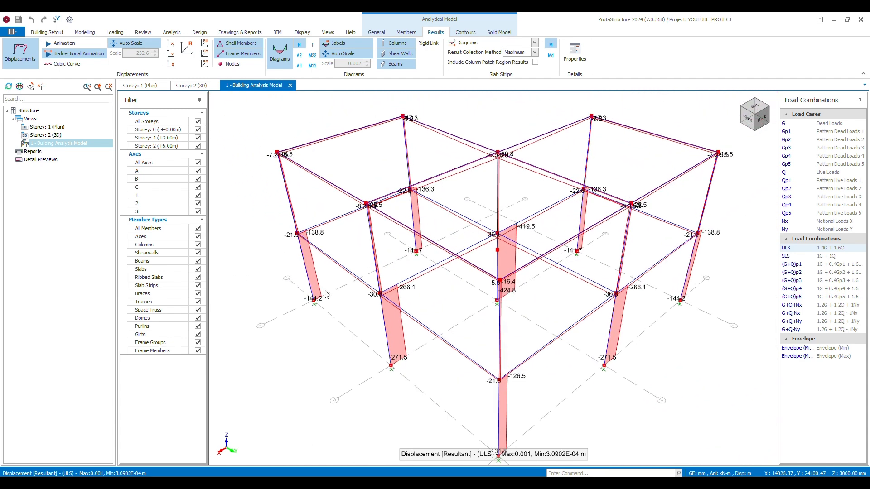
Display the frame's ULS torsion diagrams, followed by the V2 shear force diagrams, and examine the storey 1 beams and columns
{"action": "left_click", "coordinate": [313, 44]}
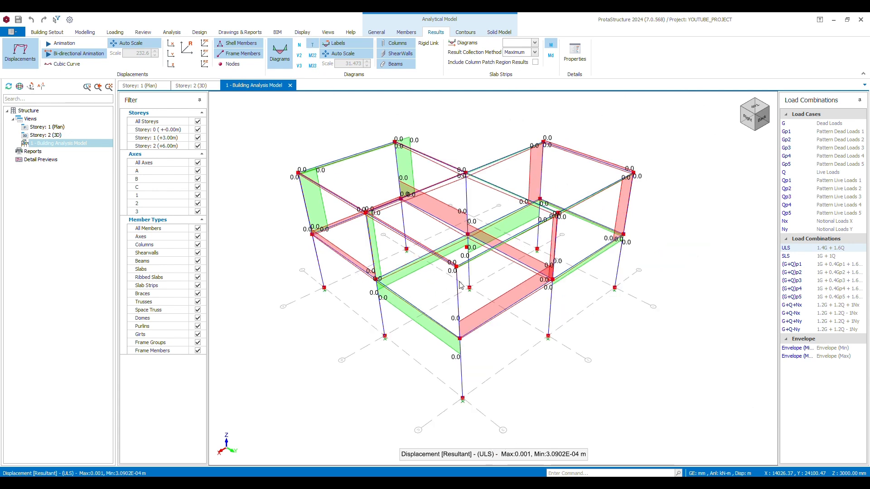
{"action": "middle_click_drag", "start_coordinate": [461, 272], "coordinate": [493, 282]}
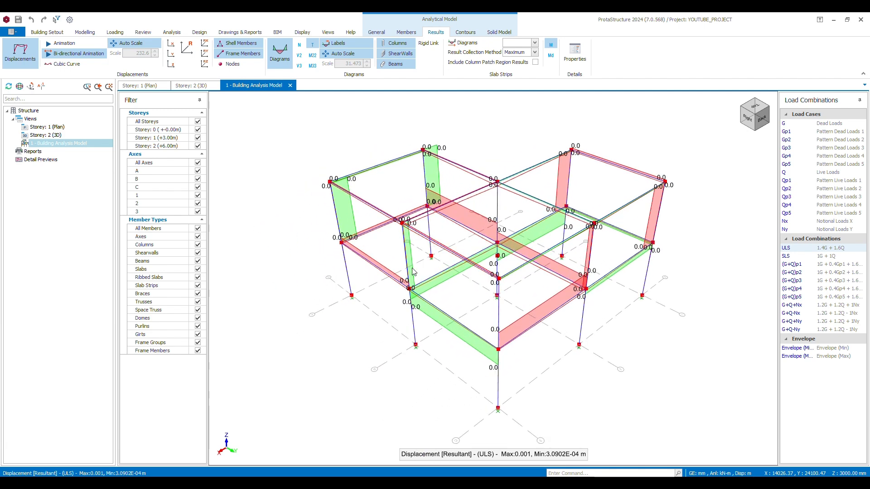
{"action": "left_click", "coordinate": [300, 55]}
{"action": "scroll", "coordinate": [578, 298], "scroll_direction": "up", "scroll_amount": 3}
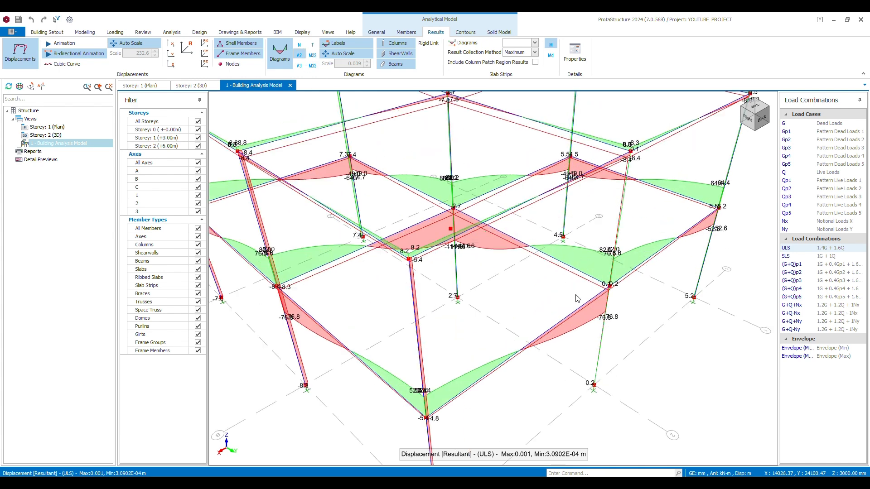
{"action": "middle_click_drag", "start_coordinate": [583, 288], "coordinate": [581, 222]}
{"action": "middle_click_drag", "start_coordinate": [552, 296], "coordinate": [526, 196]}
{"action": "scroll", "coordinate": [409, 230], "scroll_direction": "down", "scroll_amount": 2}
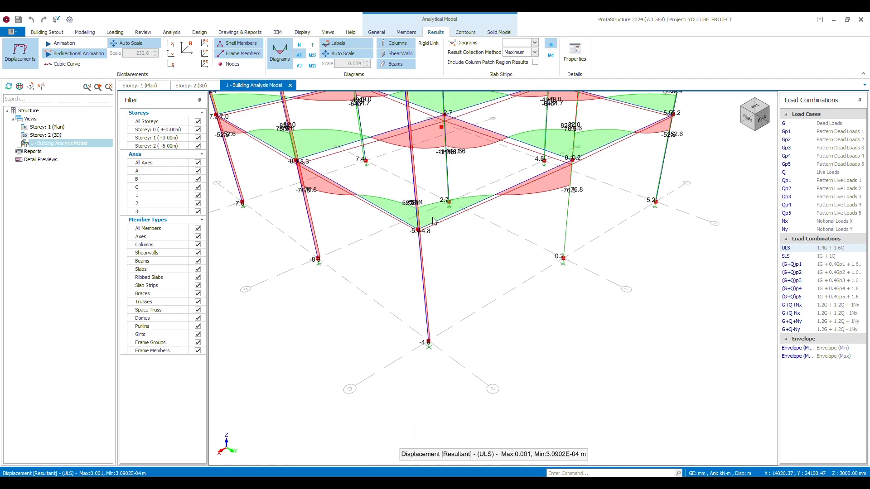
{"action": "scroll", "coordinate": [424, 256], "scroll_direction": "down", "scroll_amount": 2}
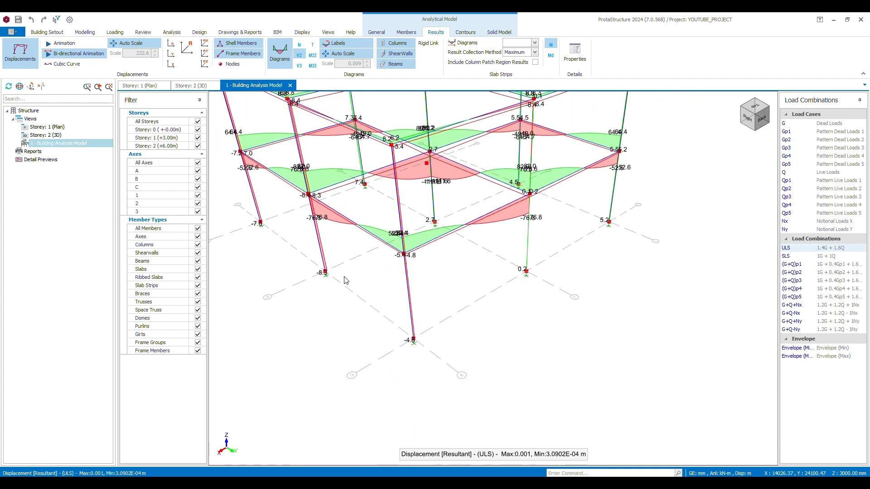
Display the frame's ULS M22 bending moment diagrams and examine the storey 1 columns
{"action": "middle_click_drag", "start_coordinate": [470, 231], "coordinate": [363, 295]}
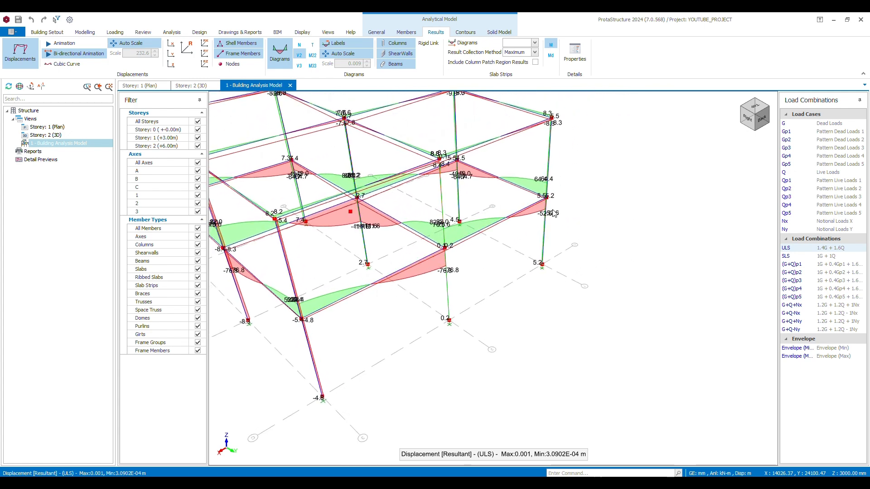
{"action": "scroll", "coordinate": [467, 250], "scroll_direction": "down", "scroll_amount": 1}
{"action": "scroll", "coordinate": [446, 235], "scroll_direction": "down", "scroll_amount": 1}
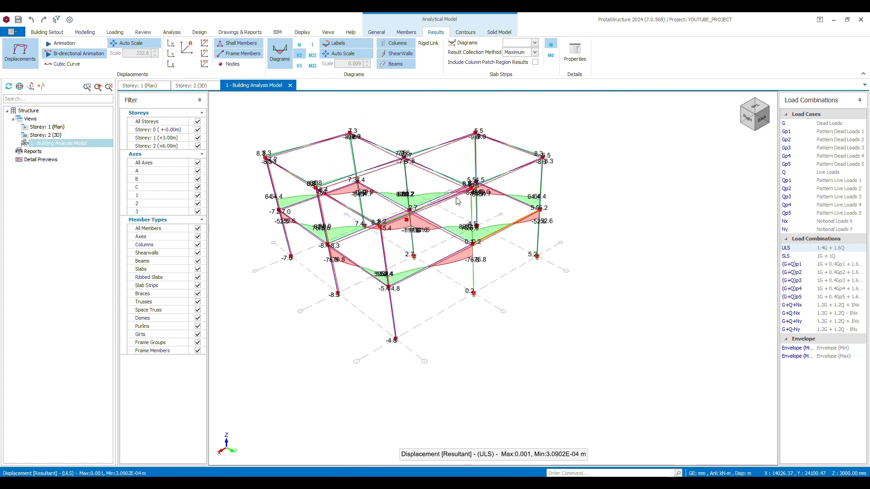
{"action": "left_click", "coordinate": [313, 56]}
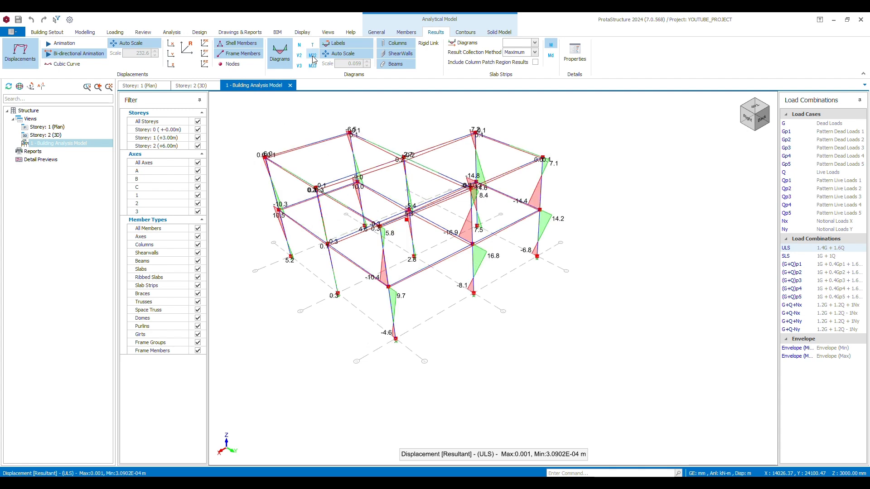
{"action": "scroll", "coordinate": [492, 297], "scroll_direction": "up", "scroll_amount": 3}
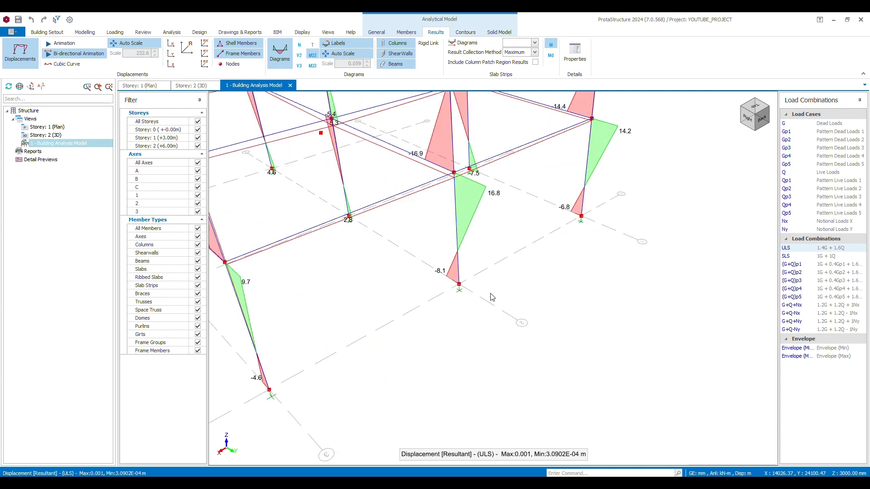
{"action": "middle_click_drag", "start_coordinate": [442, 196], "coordinate": [506, 243]}
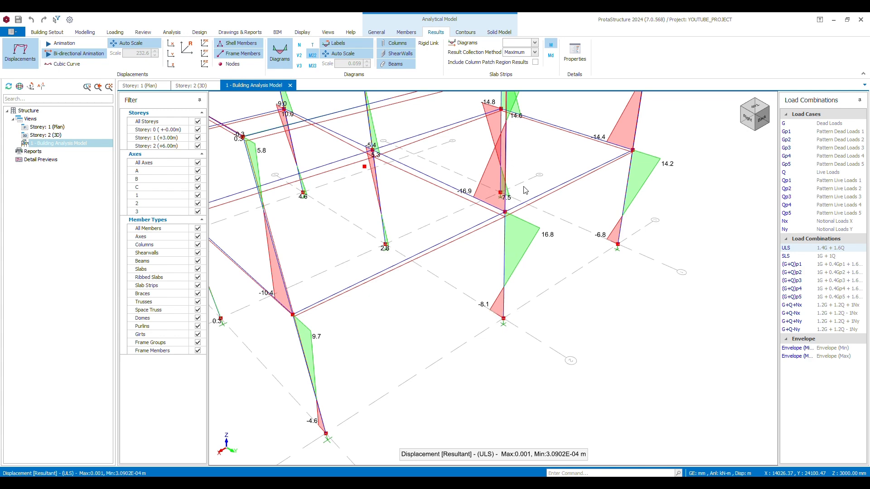
{"action": "middle_click_drag", "start_coordinate": [500, 233], "coordinate": [538, 229]}
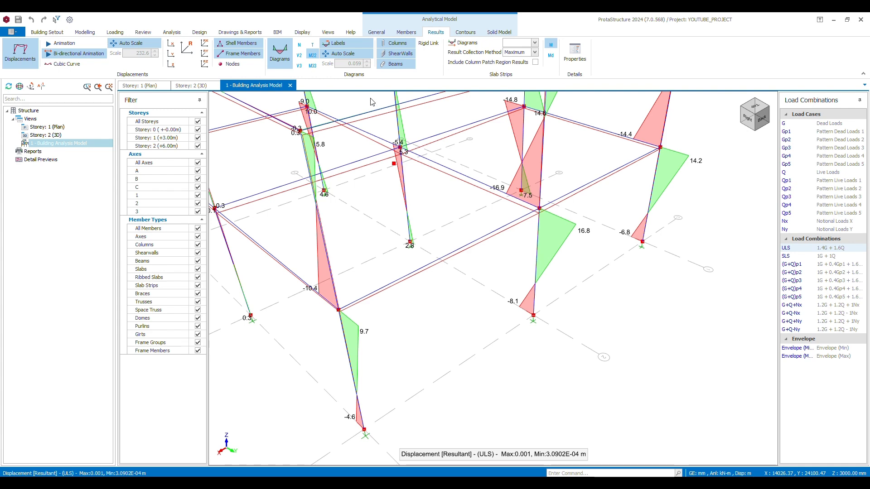
Display the frame's ULS M33 bending moment diagrams, followed by the V3 shear force diagrams, and examine the columns
{"action": "left_click", "coordinate": [312, 67]}
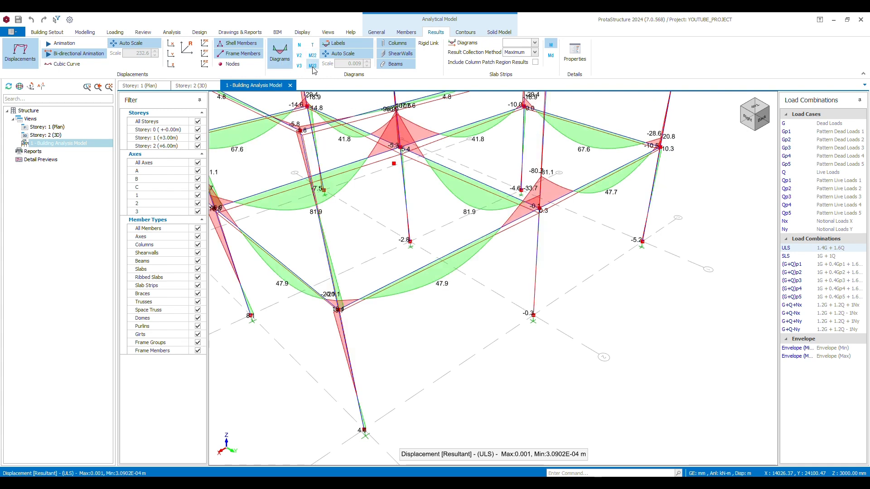
{"action": "middle_click_drag", "start_coordinate": [342, 329], "coordinate": [343, 305]}
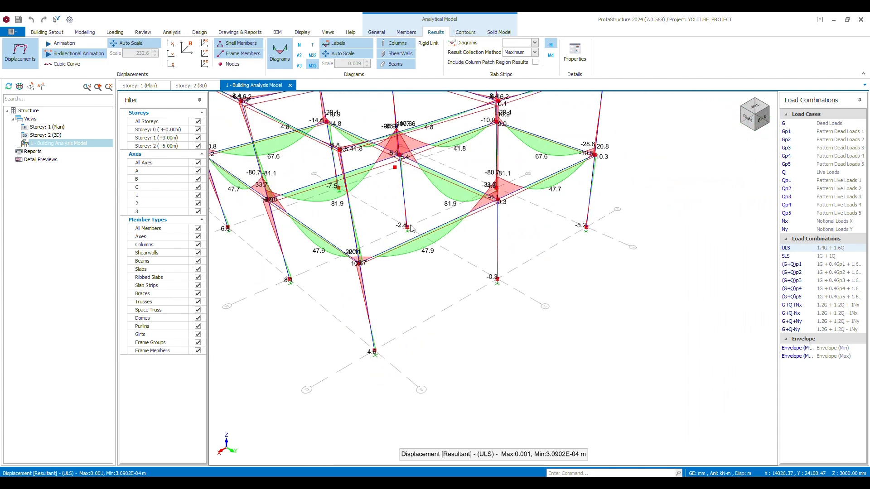
{"action": "left_click", "coordinate": [299, 66]}
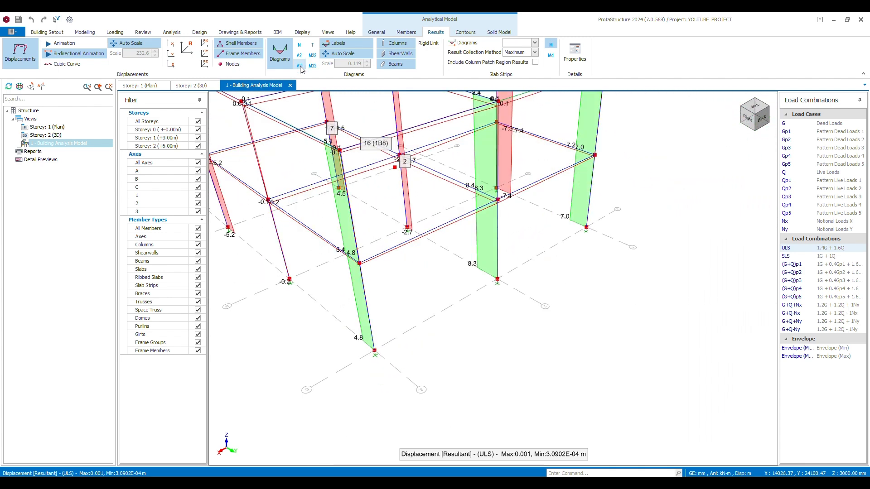
{"action": "scroll", "coordinate": [405, 250], "scroll_direction": "down", "scroll_amount": 3}
{"action": "middle_click_drag", "start_coordinate": [407, 254], "coordinate": [505, 270]}
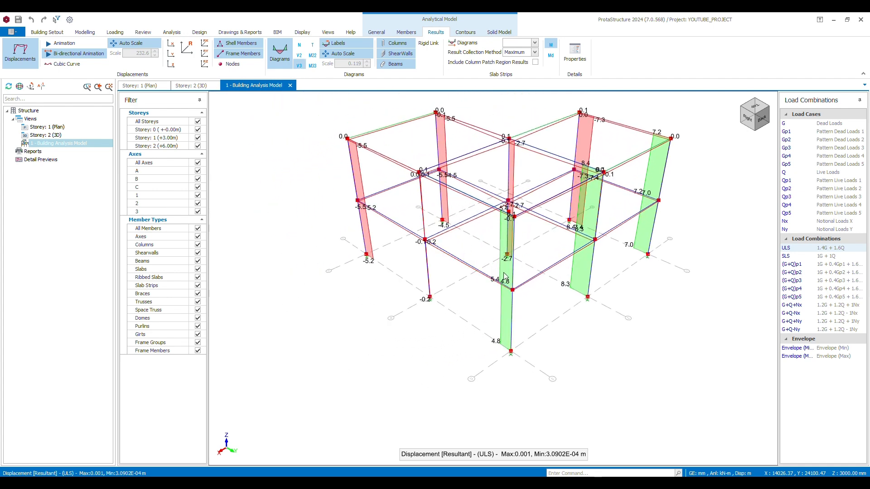
{"action": "scroll", "coordinate": [493, 297], "scroll_direction": "up", "scroll_amount": 3}
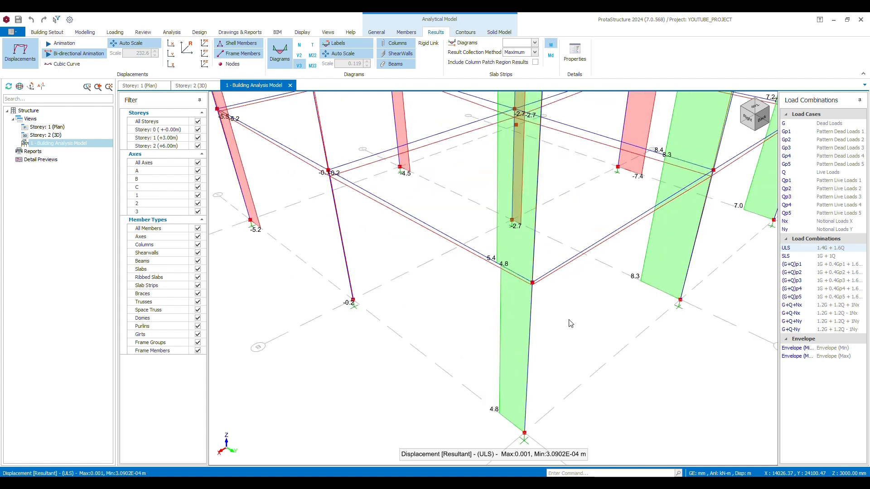
{"action": "scroll", "coordinate": [571, 323], "scroll_direction": "down", "scroll_amount": 3}
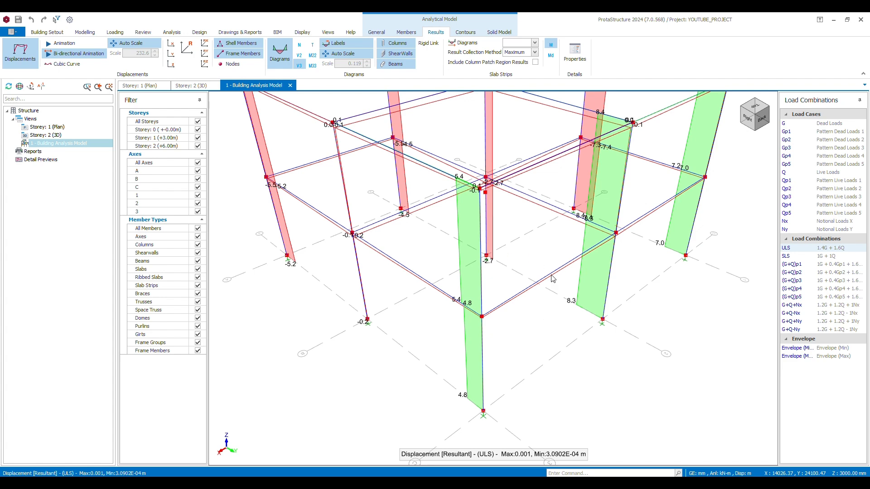
{"action": "scroll", "coordinate": [466, 210], "scroll_direction": "down", "scroll_amount": 3}
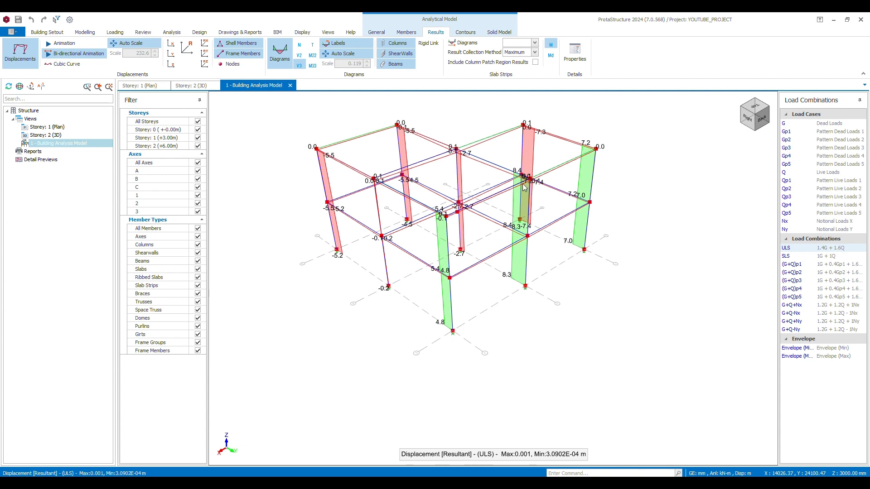
Close the building analysis model and display the analytical model from the finite elements floor analysis for storey 2
{"action": "left_click", "coordinate": [290, 85]}
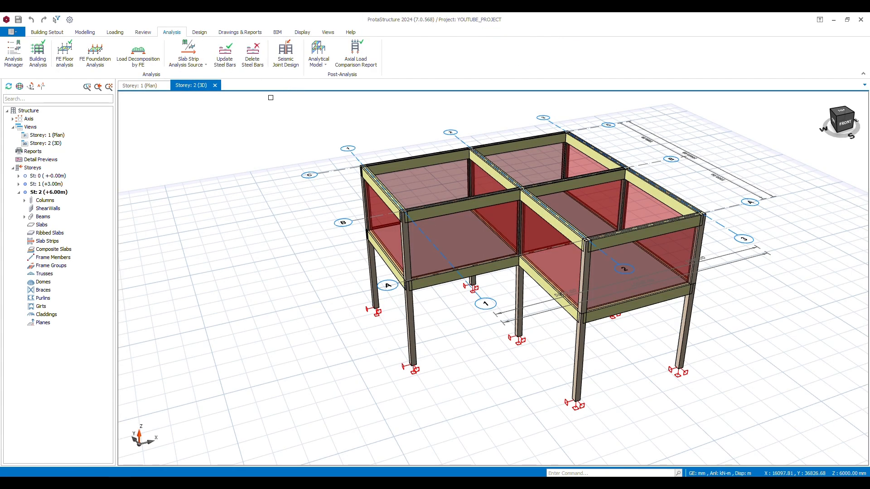
{"action": "scroll", "coordinate": [440, 118], "scroll_direction": "down", "scroll_amount": 1}
{"action": "middle_click_drag", "start_coordinate": [439, 119], "coordinate": [411, 131]}
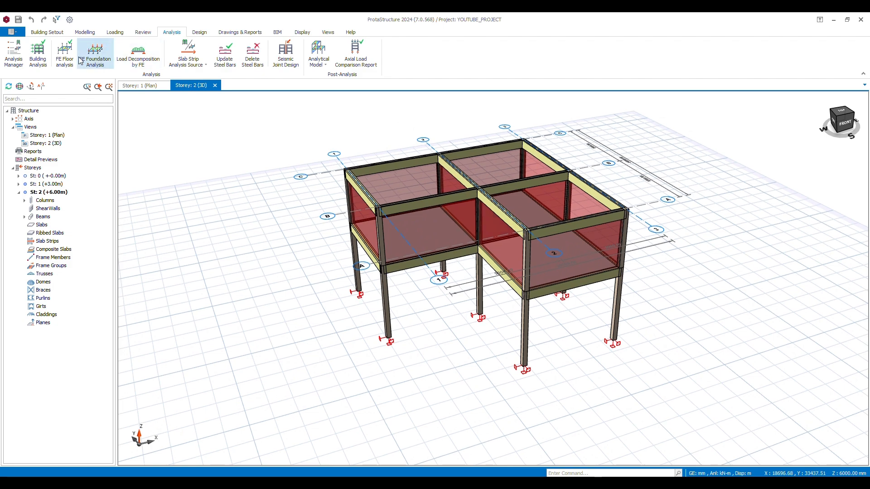
{"action": "left_click", "coordinate": [65, 55]}
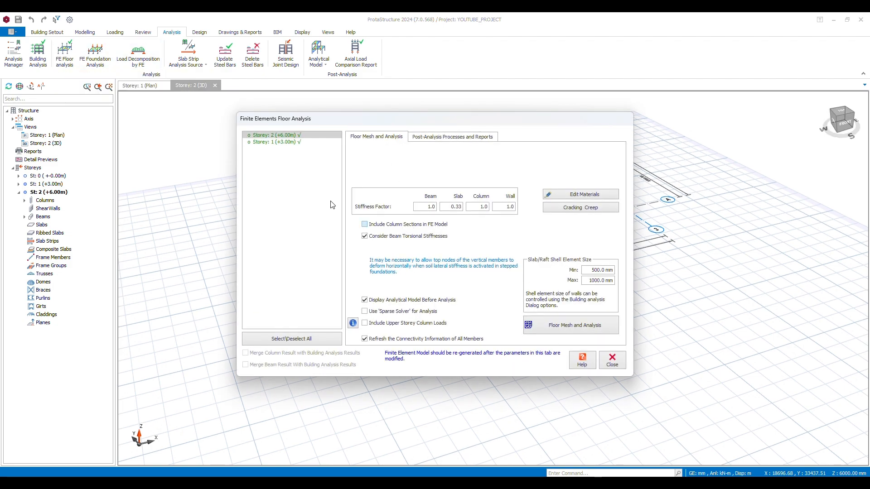
{"action": "left_click", "coordinate": [422, 138]}
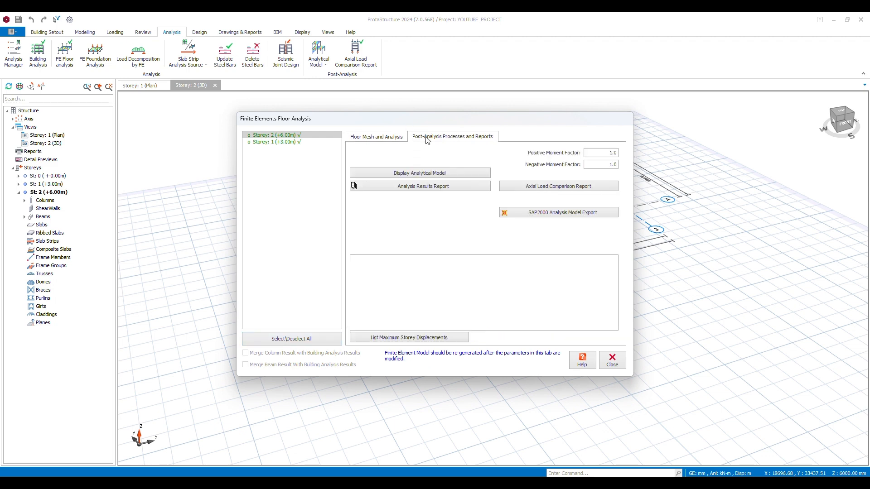
{"action": "left_click", "coordinate": [442, 173]}
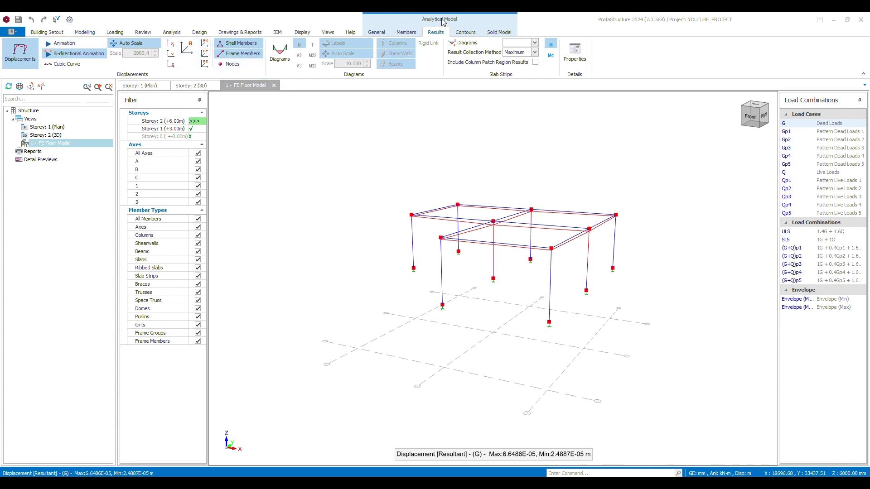
Switch the FE floor model of storey 2 to plan view
{"action": "left_click", "coordinate": [472, 33]}
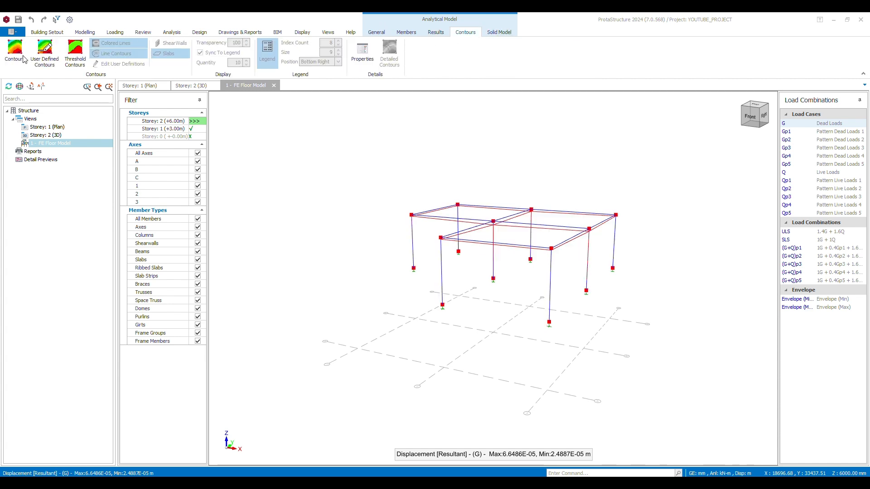
{"action": "left_click", "coordinate": [328, 32]}
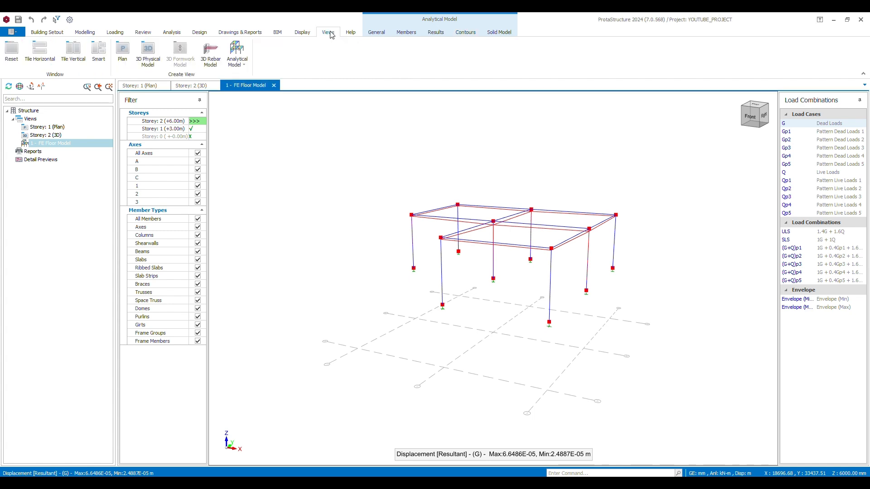
{"action": "left_click", "coordinate": [351, 32]}
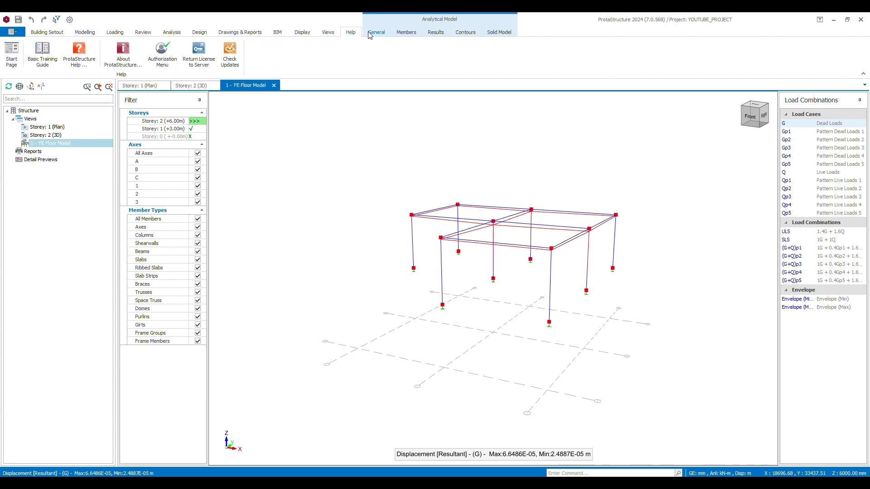
{"action": "left_click", "coordinate": [376, 32]}
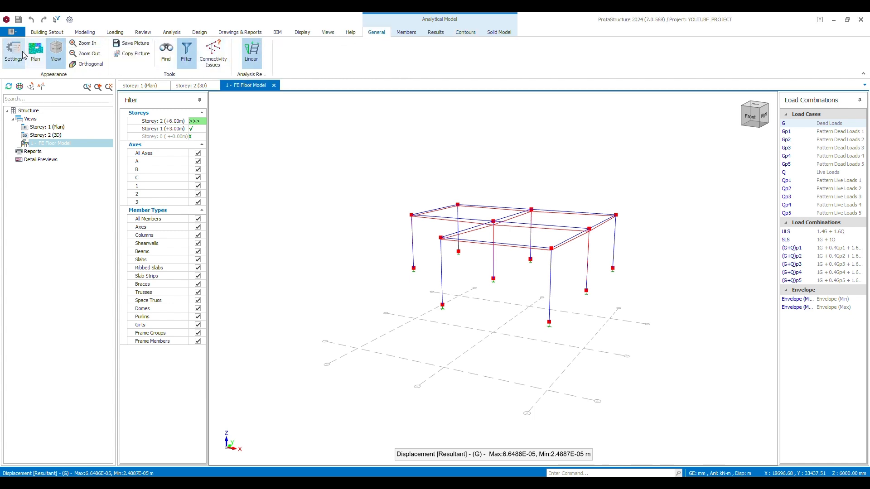
{"action": "left_click", "coordinate": [35, 52]}
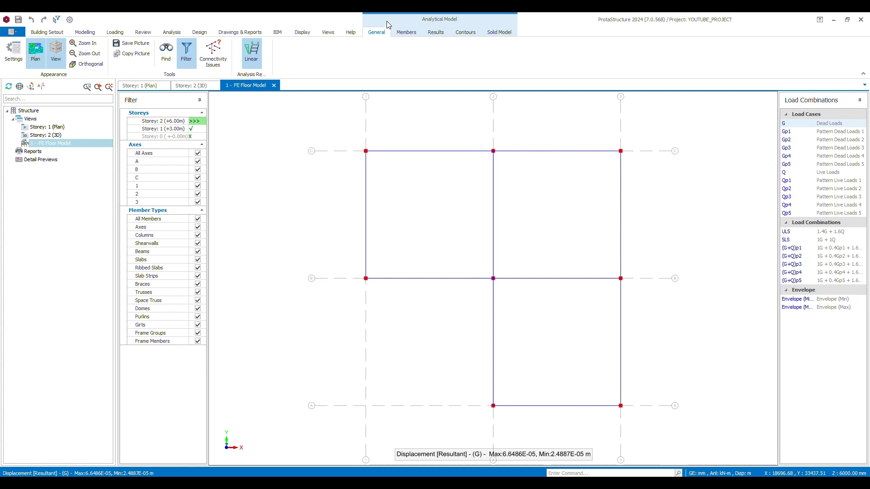
Show the floor's axial force on the solid model for dead load G and pattern dead load Gp1
{"action": "scroll", "coordinate": [388, 33], "scroll_direction": "down", "scroll_amount": 4}
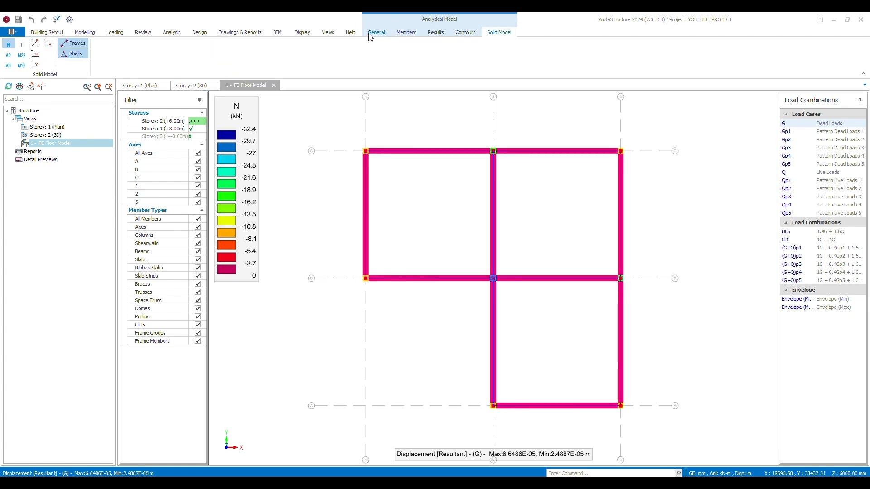
{"action": "left_click", "coordinate": [377, 32]}
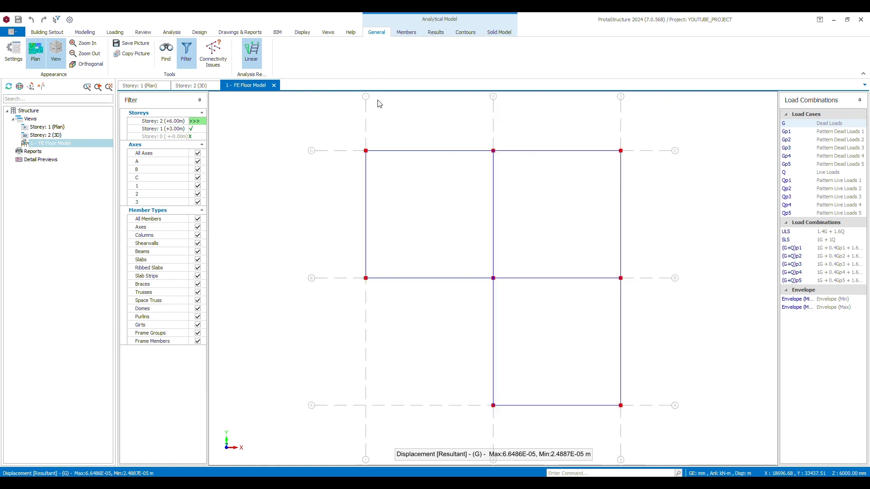
{"action": "middle_click_drag", "start_coordinate": [363, 116], "coordinate": [299, 145]}
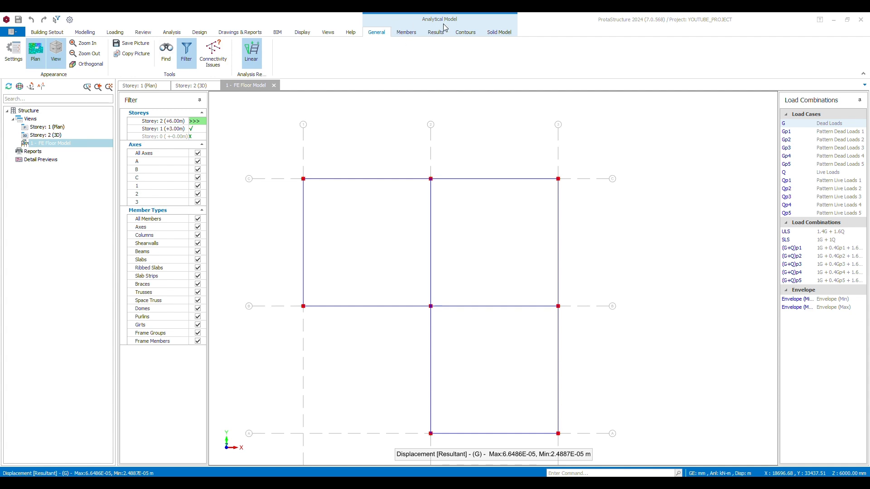
{"action": "left_click", "coordinate": [499, 33]}
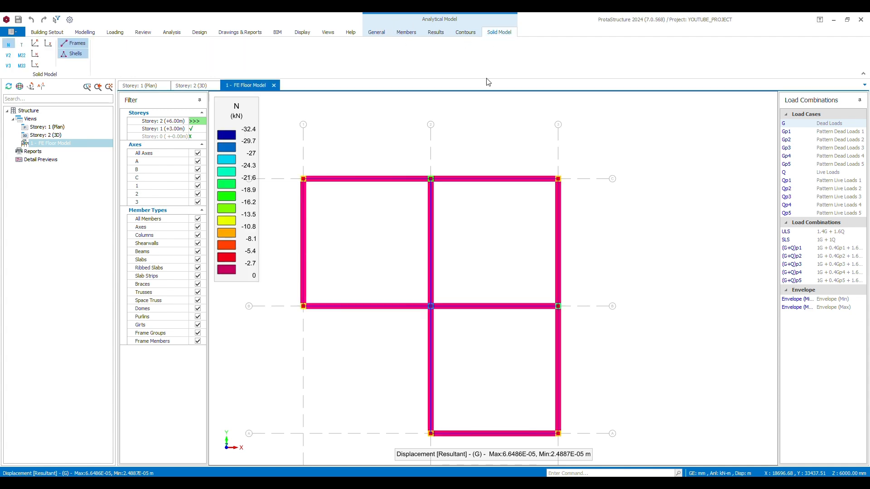
{"action": "left_click", "coordinate": [827, 132]}
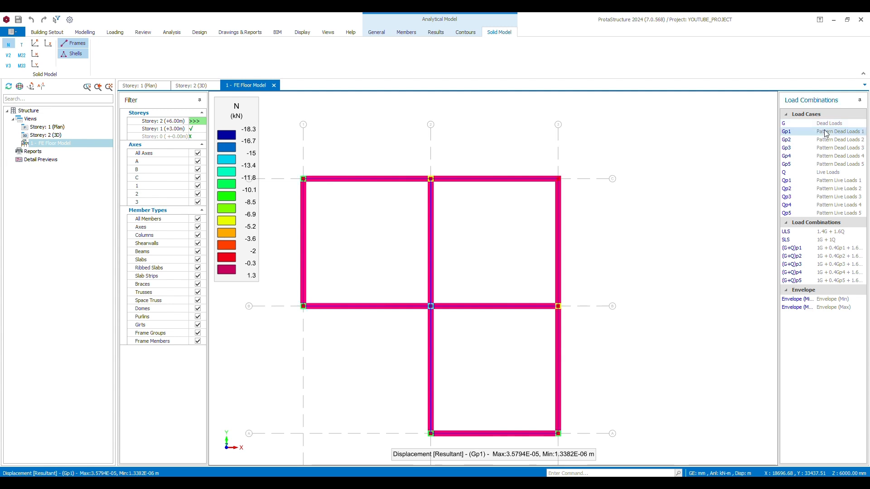
{"action": "double_click", "coordinate": [363, 33]}
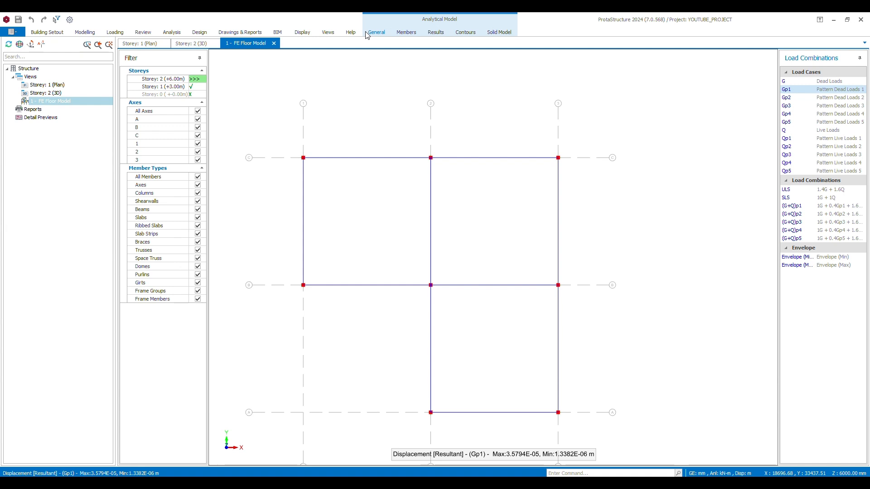
{"action": "left_click", "coordinate": [365, 33]}
{"action": "left_click", "coordinate": [370, 34]}
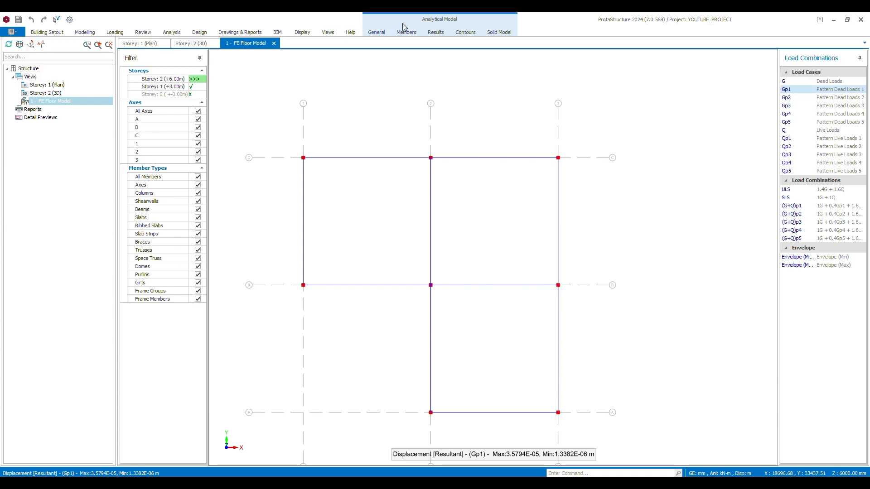
{"action": "double_click", "coordinate": [376, 32]}
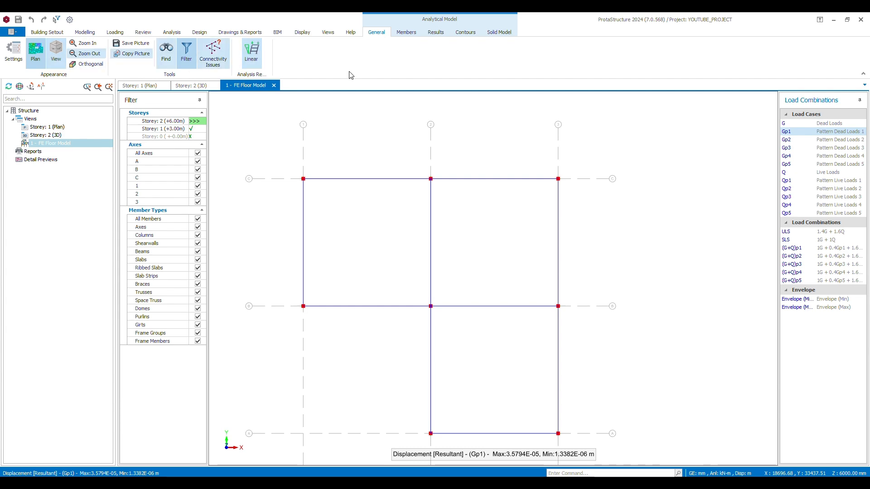